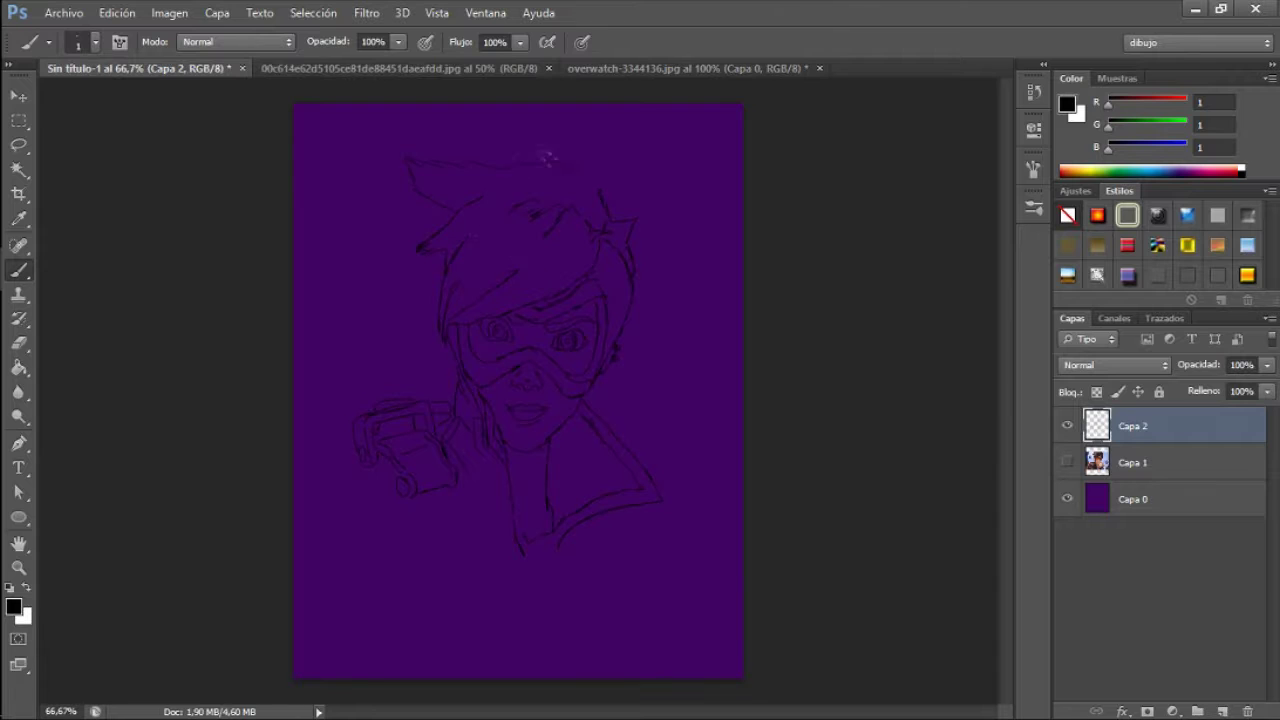
Refine the spiky hair outline of the portrait sketch on Capa 2 with black brush strokes
{"action": "key", "text": "ctrl+plus"}
{"action": "key", "text": "ctrl+plus"}
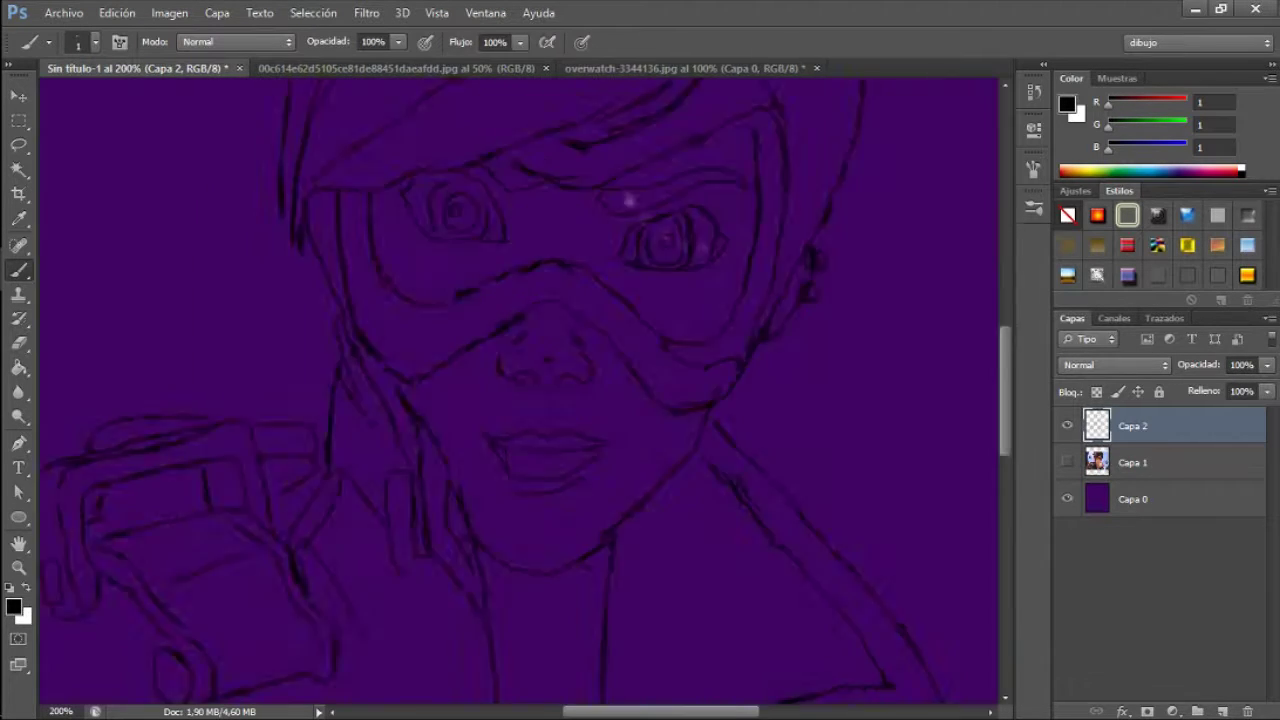
{"action": "scroll", "coordinate": [568, 211], "scroll_direction": "up", "scroll_amount": 6}
{"action": "scroll", "coordinate": [466, 283], "scroll_direction": "down", "scroll_amount": 3}
{"action": "scroll", "coordinate": [466, 283], "scroll_direction": "right", "scroll_amount": 2}
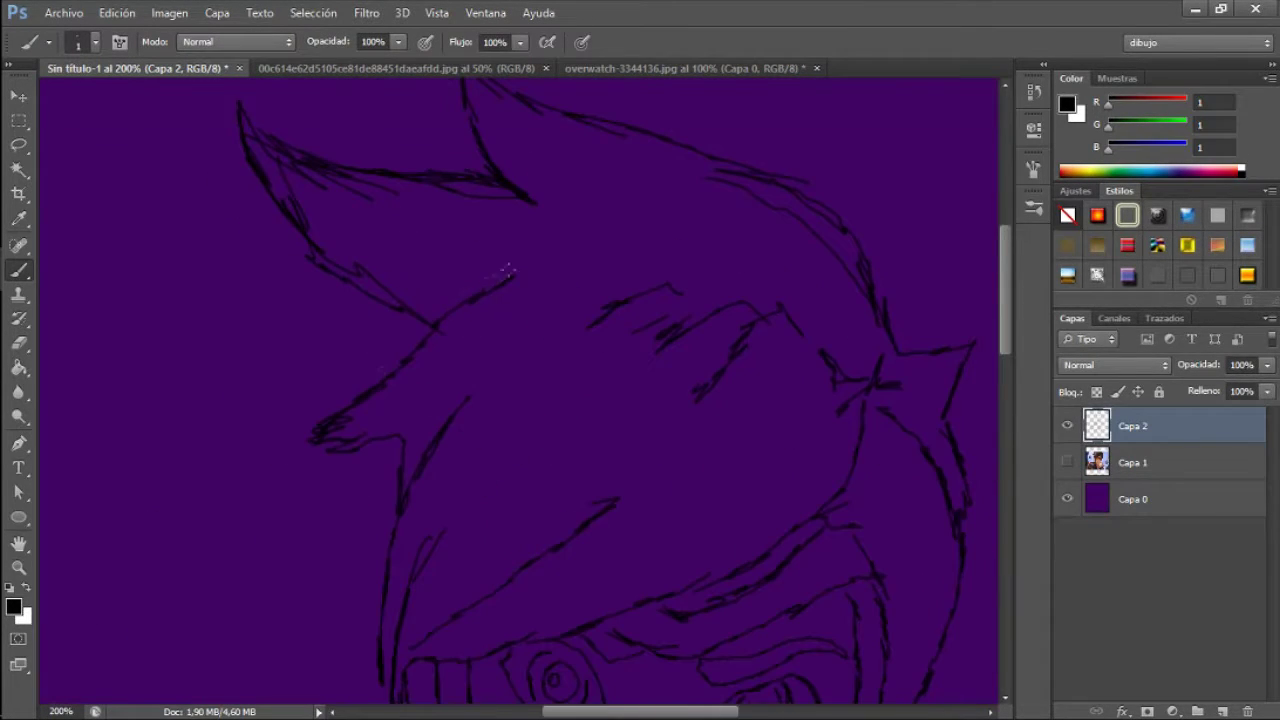
{"action": "scroll", "coordinate": [872, 380], "scroll_direction": "down", "scroll_amount": 5}
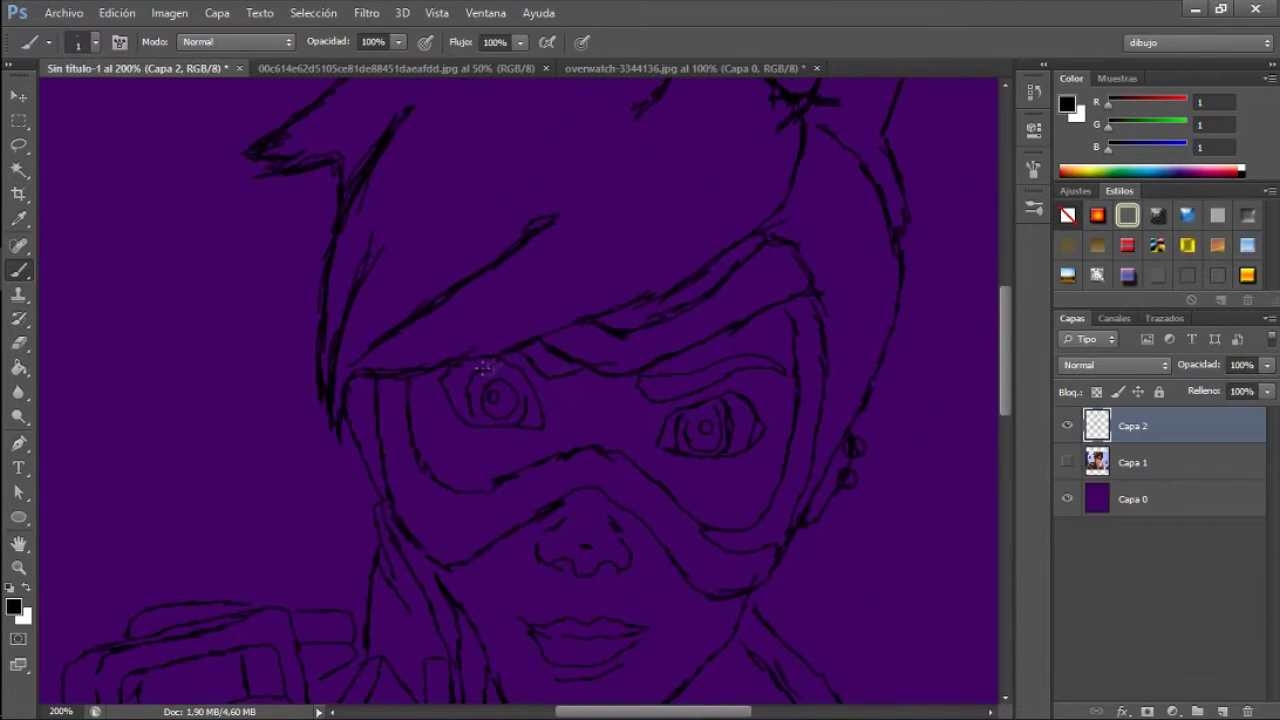
{"action": "key", "text": "ctrl+minus"}
{"action": "key", "text": "ctrl+minus"}
{"action": "key", "text": "ctrl+minus"}
{"action": "key", "text": "ctrl+plus"}
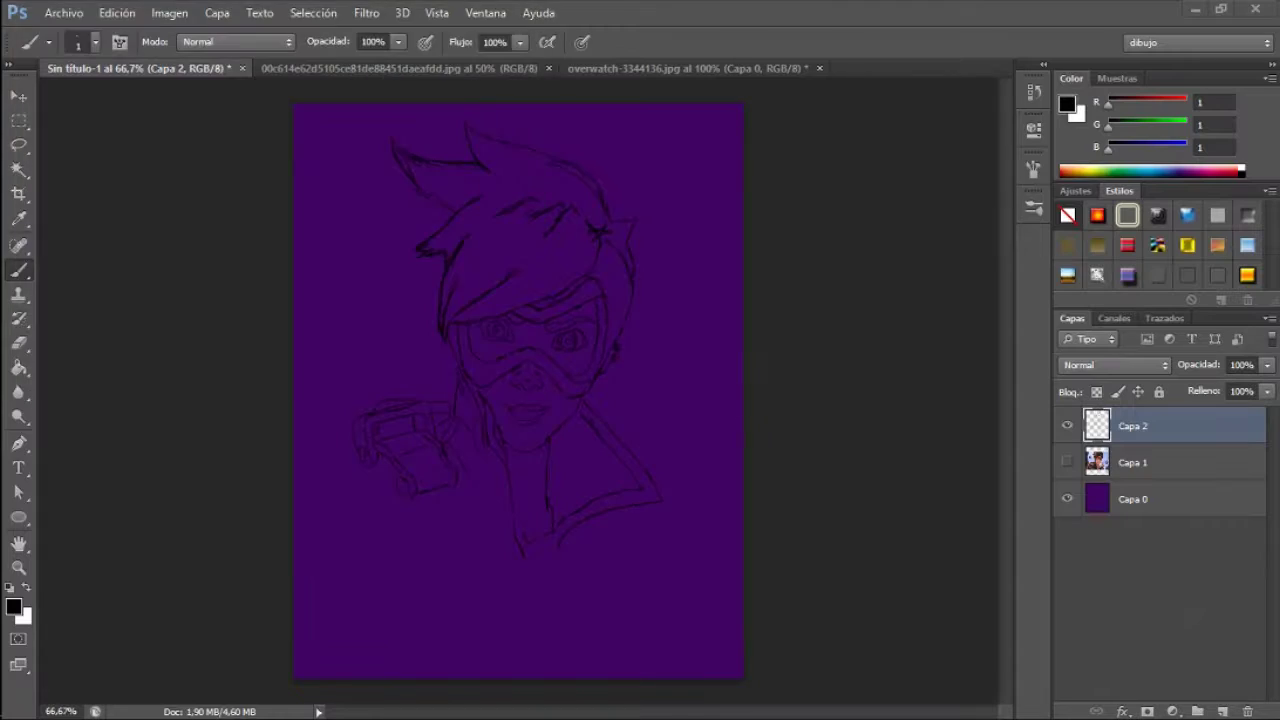
Float the reference image overwatch-3344136.jpg in its own window beside the drawing and activate the Mixer Brush
{"action": "left_click", "coordinate": [688, 68]}
{"action": "left_click_drag", "start_coordinate": [688, 68], "coordinate": [860, 100]}
{"action": "right_click", "coordinate": [19, 270]}
{"action": "left_click", "coordinate": [130, 322]}
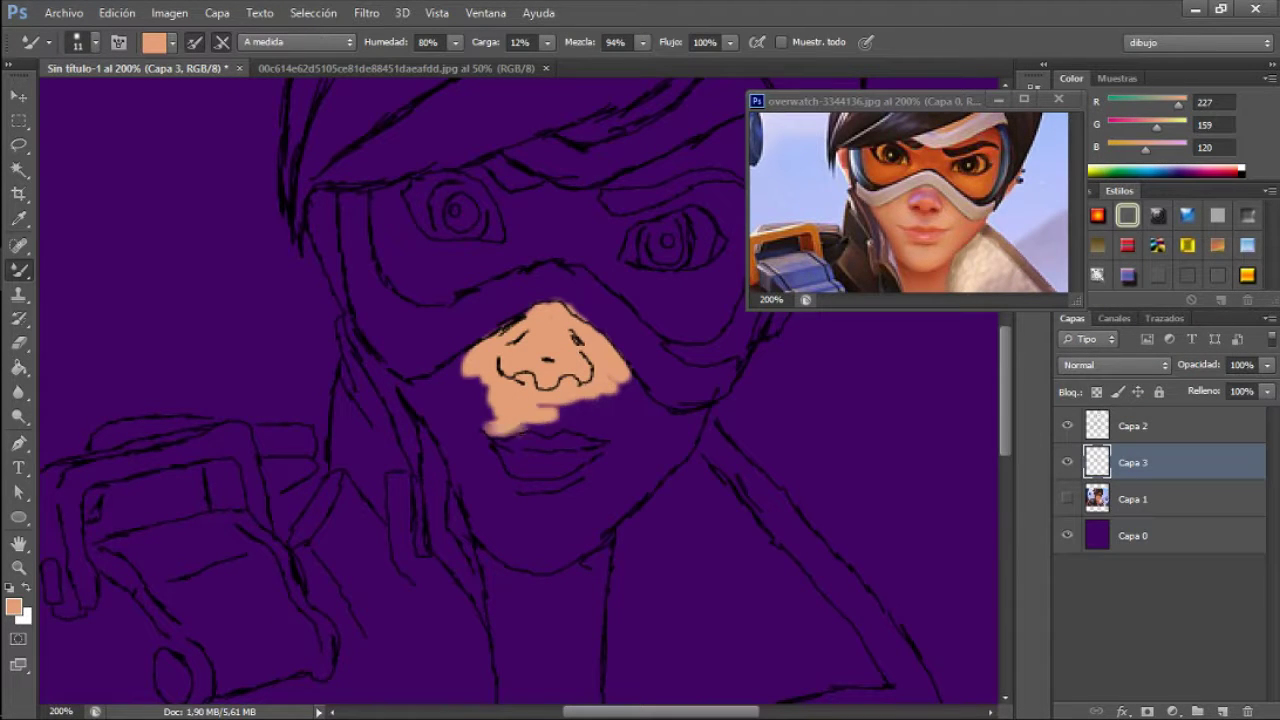
Paint the skin around the nose, right cheek and chin on Capa 3 with tones sampled from the reference image
{"action": "mouse_move", "coordinate": [500, 425]}
{"action": "left_mouse_down"}
{"action": "mouse_move", "coordinate": [635, 392]}
{"action": "mouse_move", "coordinate": [450, 340]}
{"action": "left_mouse_up"}
{"action": "left_click", "coordinate": [898, 254], "text": "alt"}
{"action": "mouse_move", "coordinate": [630, 380]}
{"action": "left_mouse_down"}
{"action": "mouse_move", "coordinate": [665, 430]}
{"action": "mouse_move", "coordinate": [650, 470]}
{"action": "mouse_move", "coordinate": [530, 565]}
{"action": "left_mouse_up"}
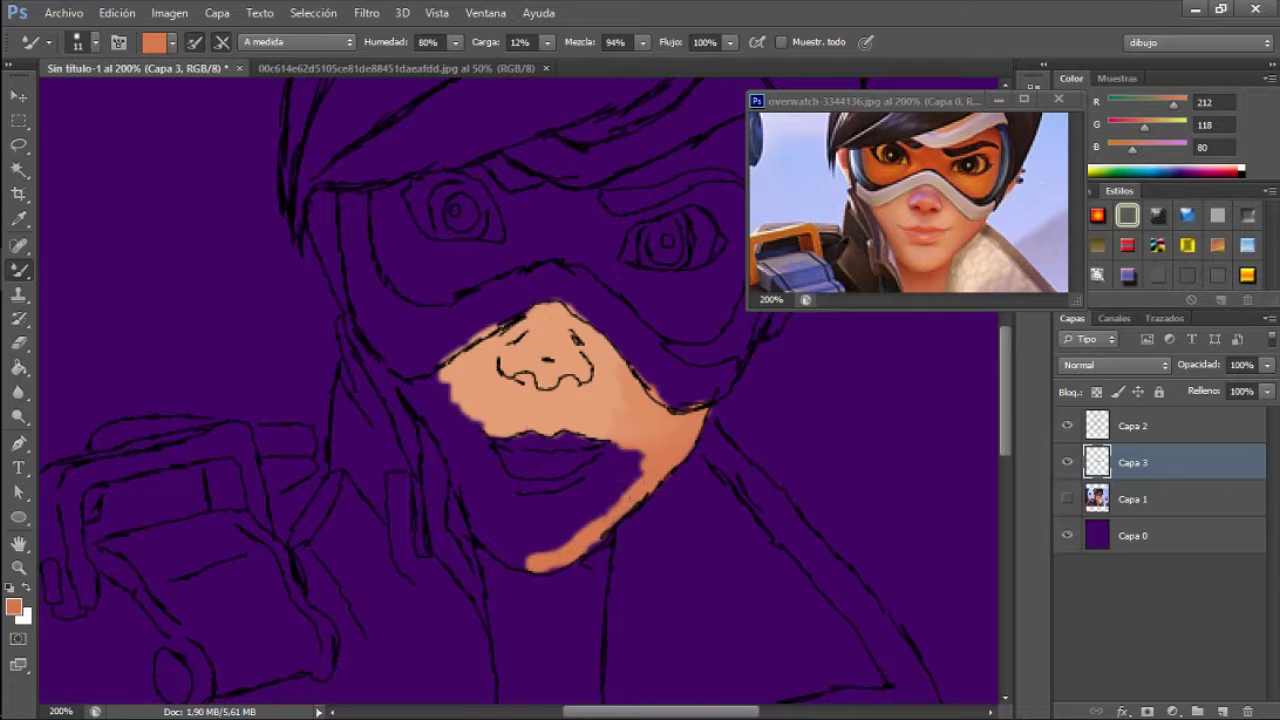
{"action": "left_click", "coordinate": [875, 245], "text": "alt"}
{"action": "mouse_move", "coordinate": [640, 455]}
{"action": "left_mouse_down"}
{"action": "mouse_move", "coordinate": [675, 442]}
{"action": "mouse_move", "coordinate": [553, 524]}
{"action": "mouse_move", "coordinate": [550, 482]}
{"action": "left_mouse_up"}
Try filling the lips on Capa 3 with a red sampled from the reference image
{"action": "left_click", "coordinate": [915, 240], "text": "alt"}
{"action": "left_click", "coordinate": [540, 462]}
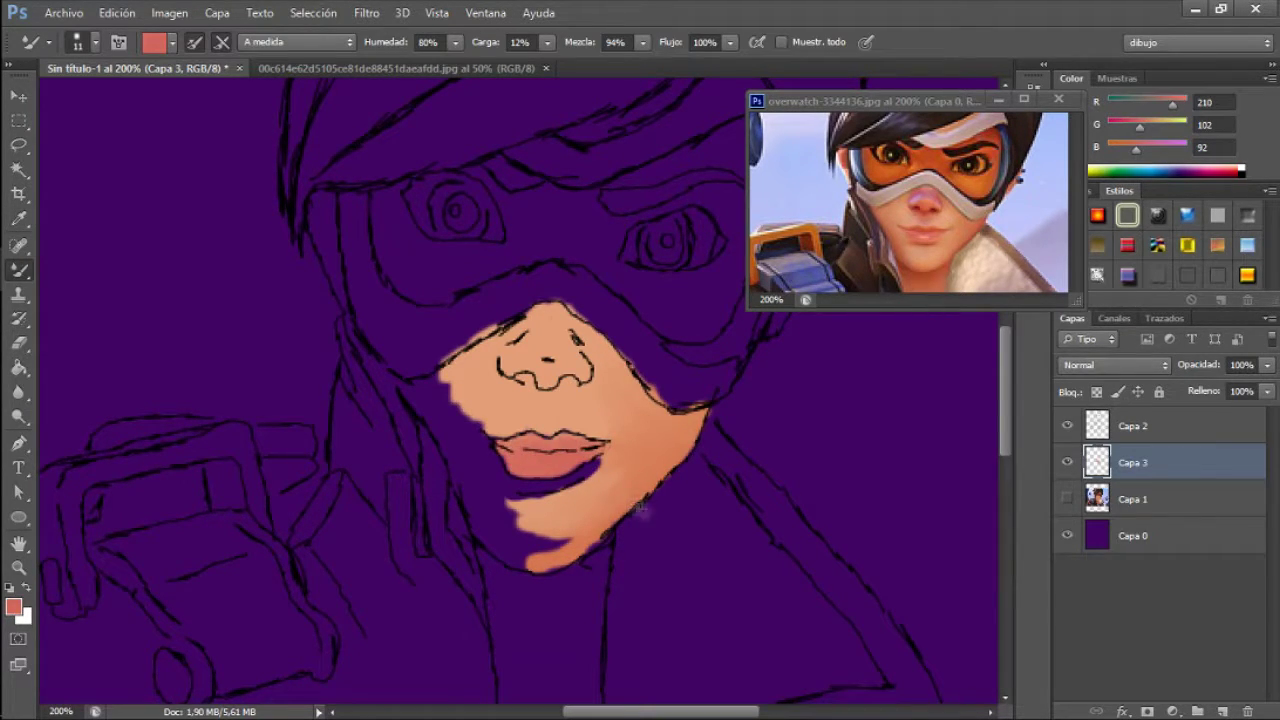
{"action": "key", "text": "ctrl+alt+z"}
{"action": "key", "text": "ctrl+alt+z"}
Cover the left cheek and the rest of the jaw with the orange skin tone sampled from the painted face
{"action": "left_click", "coordinate": [617, 422], "text": "alt"}
{"action": "mouse_move", "coordinate": [440, 375]}
{"action": "left_mouse_down"}
{"action": "mouse_move", "coordinate": [415, 425]}
{"action": "mouse_move", "coordinate": [540, 518]}
{"action": "mouse_move", "coordinate": [512, 506]}
{"action": "left_mouse_up"}
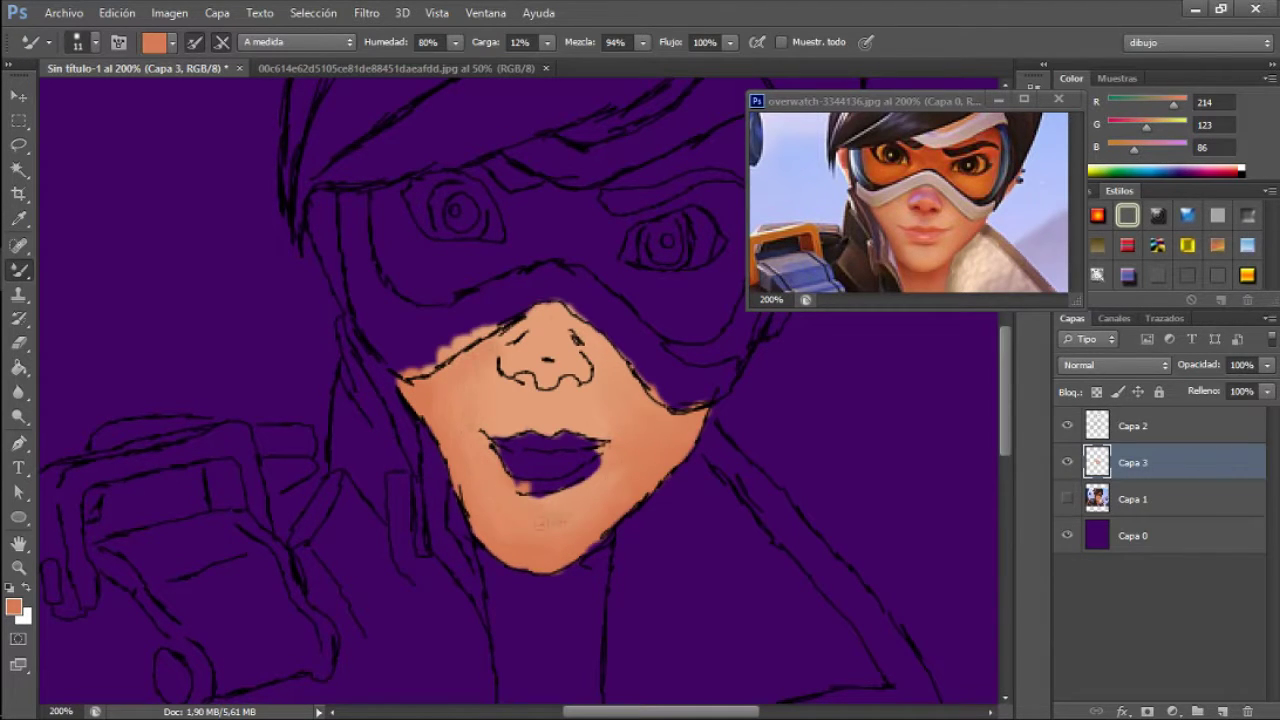
Paint the lower white frame of the goggles on a new layer in a greyish beige
{"action": "left_click", "coordinate": [663, 337], "text": "alt"}
{"action": "key", "text": "ctrl+shift+alt+n"}
{"action": "mouse_move", "coordinate": [405, 345]}
{"action": "left_mouse_down"}
{"action": "mouse_move", "coordinate": [349, 215]}
{"action": "mouse_move", "coordinate": [394, 343]}
{"action": "mouse_move", "coordinate": [437, 350]}
{"action": "mouse_move", "coordinate": [487, 322]}
{"action": "mouse_move", "coordinate": [459, 316]}
{"action": "mouse_move", "coordinate": [552, 272]}
{"action": "mouse_move", "coordinate": [593, 289]}
{"action": "mouse_move", "coordinate": [663, 387]}
{"action": "mouse_move", "coordinate": [693, 402]}
{"action": "mouse_move", "coordinate": [730, 372]}
{"action": "left_mouse_up"}
{"action": "key", "text": "e"}
{"action": "key", "text": "b"}
Hide the sketch layer Capa 2 and shade the goggle frame's lower edge on Capa 4 with black at brush size 6
{"action": "left_click", "coordinate": [1133, 499]}
{"action": "left_click", "coordinate": [1067, 426]}
{"action": "key", "text": "d"}
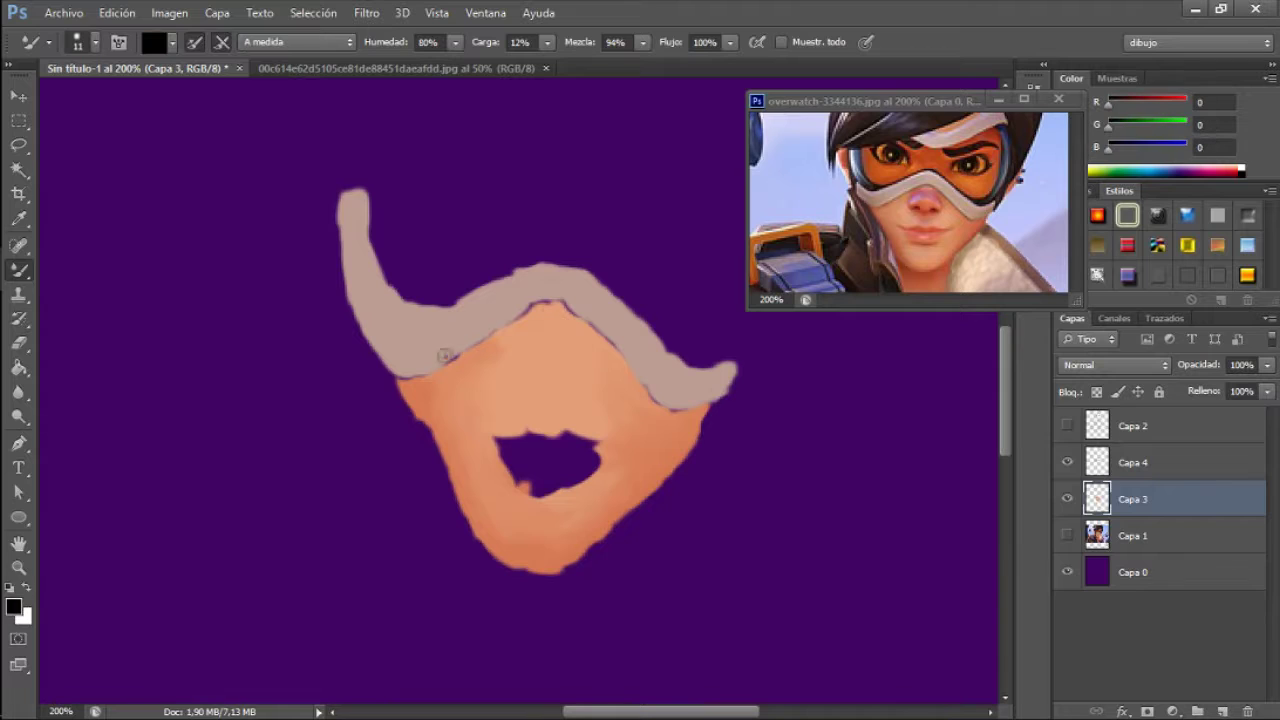
{"action": "key", "text": "alt+bracketright"}
{"action": "mouse_move", "coordinate": [442, 360]}
{"action": "left_mouse_down"}
{"action": "mouse_move", "coordinate": [516, 307]}
{"action": "mouse_move", "coordinate": [590, 310]}
{"action": "left_mouse_up"}
{"action": "key", "text": "ctrl+z"}
{"action": "right_click", "coordinate": [490, 320]}
{"action": "key", "text": "Escape"}
{"action": "key", "text": "ctrl+plus"}
{"action": "mouse_move", "coordinate": [520, 238]}
{"action": "left_mouse_down"}
{"action": "mouse_move", "coordinate": [625, 228]}
{"action": "mouse_move", "coordinate": [475, 258]}
{"action": "mouse_move", "coordinate": [370, 330]}
{"action": "left_mouse_up"}
{"action": "mouse_move", "coordinate": [640, 235]}
{"action": "left_mouse_down"}
{"action": "mouse_move", "coordinate": [745, 345]}
{"action": "mouse_move", "coordinate": [905, 425]}
{"action": "left_mouse_up"}
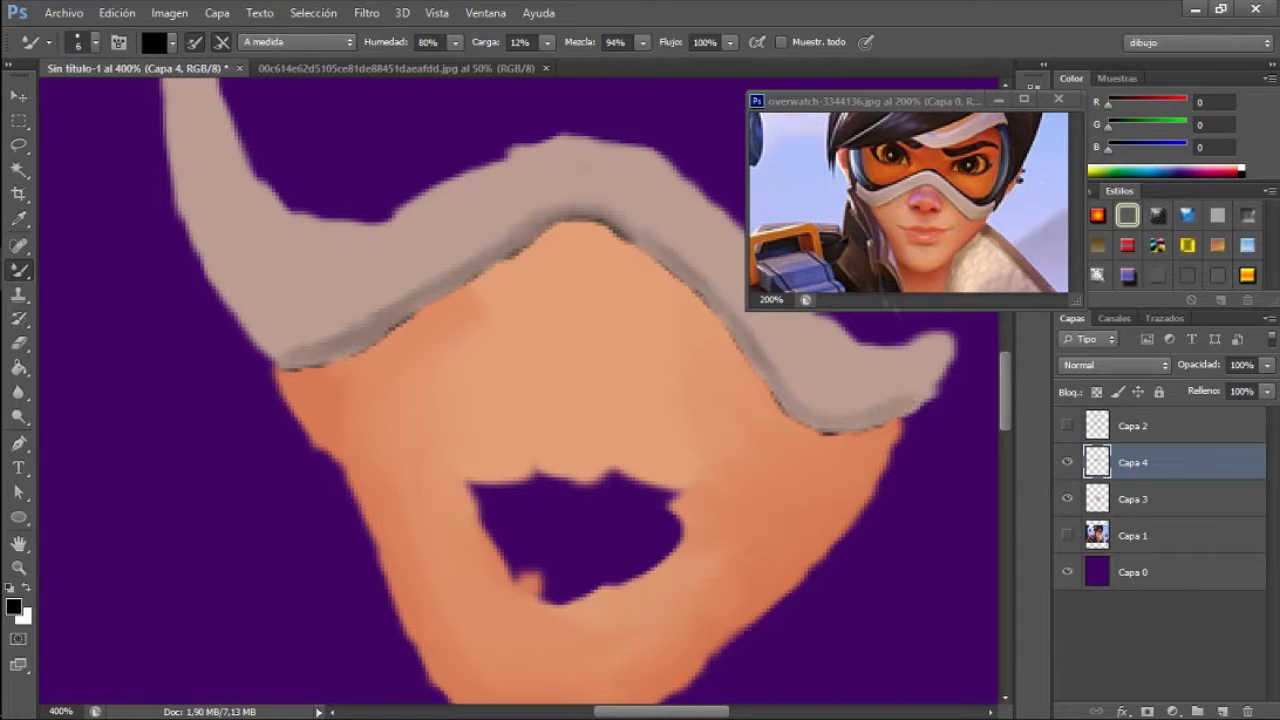
Activate Capa 3 and set the painting colour to a darker skin brown, RGB 165, 99, 71
{"action": "key", "text": "alt+bracketleft"}
{"action": "key", "text": "i"}
{"action": "left_click", "coordinate": [356, 381]}
{"action": "left_click", "coordinate": [13, 606]}
{"action": "key", "text": "Return"}
{"action": "key", "text": "b"}
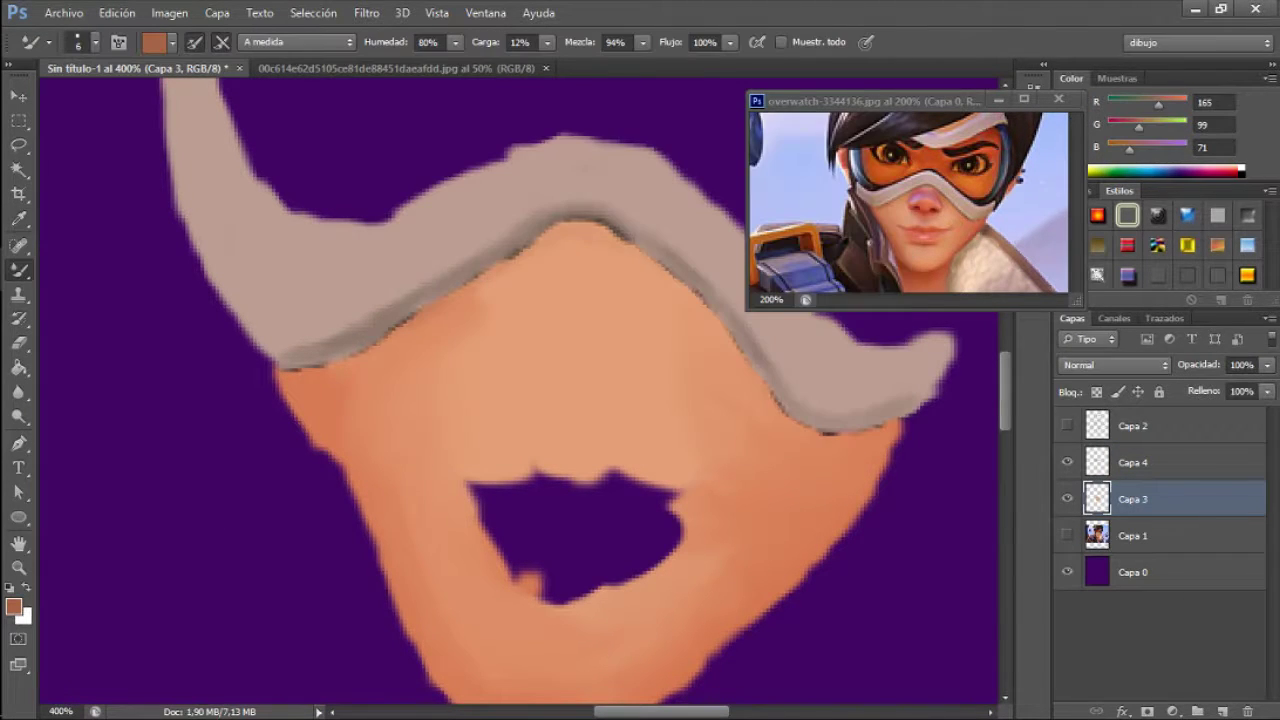
Show the sketch layer Capa 2, erase the beige frame's upper-left end on Capa 4 and resample its beige
{"action": "key", "text": "ctrl+minus"}
{"action": "key", "text": "ctrl+plus"}
{"action": "left_click", "coordinate": [1067, 425]}
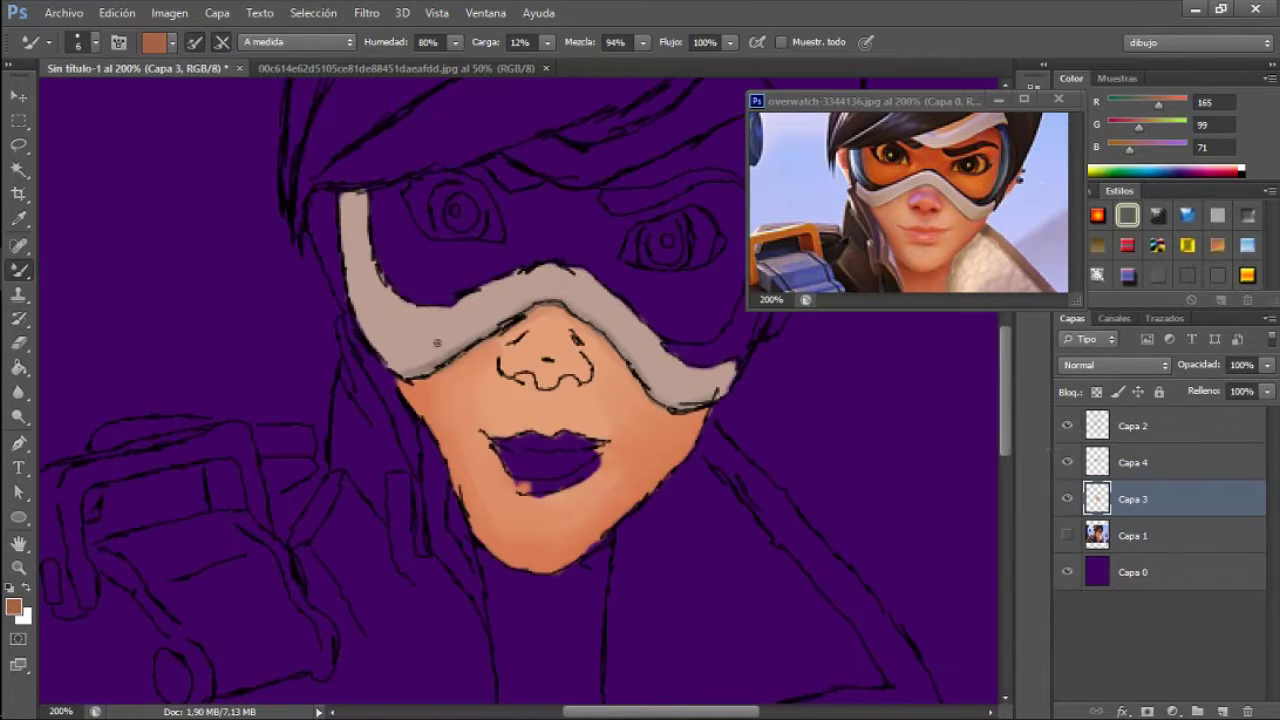
{"action": "key", "text": "e"}
{"action": "left_click", "coordinate": [1133, 462]}
{"action": "mouse_move", "coordinate": [405, 285]}
{"action": "left_mouse_down"}
{"action": "mouse_move", "coordinate": [457, 289]}
{"action": "mouse_move", "coordinate": [355, 295]}
{"action": "left_mouse_up"}
{"action": "key", "text": "i"}
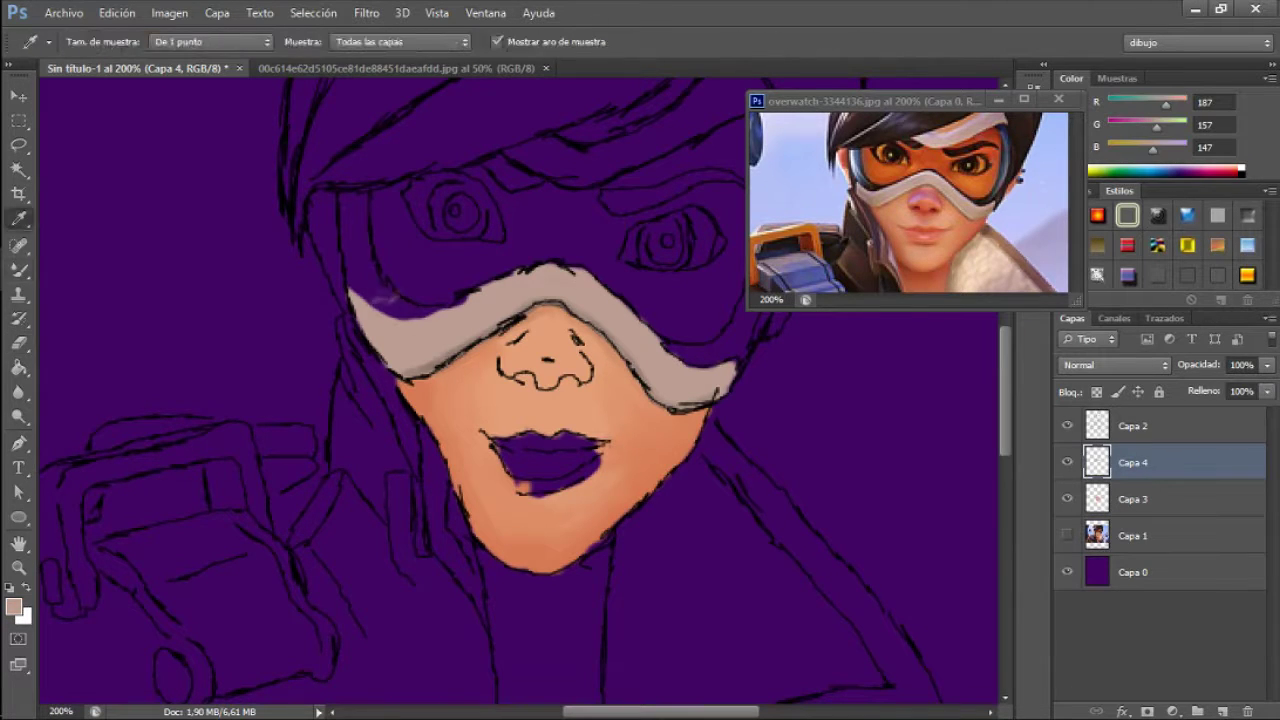
{"action": "left_click", "coordinate": [365, 300]}
{"action": "key", "text": "b"}
Paint the left rim of the goggles on a new layer in reference blue, RGB 78, 97, 127
{"action": "key", "text": "i"}
{"action": "left_click", "coordinate": [775, 258]}
{"action": "key", "text": "b"}
{"action": "key", "text": "ctrl+shift+alt+n"}
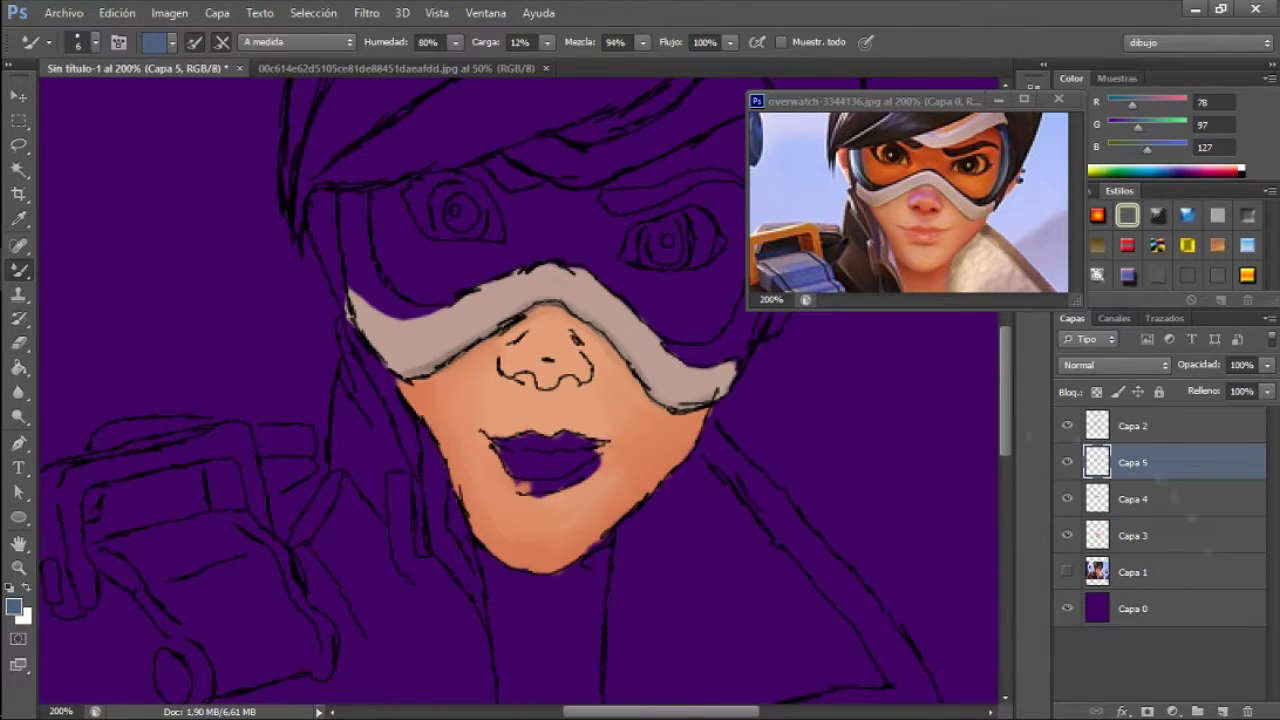
{"action": "left_click_drag", "start_coordinate": [392, 298], "coordinate": [350, 192]}
Extend the left rim's lower curve in dark blue, RGB 44, 62, 92, and move Capa 5 below Capa 3
{"action": "left_click", "coordinate": [785, 268], "text": "alt"}
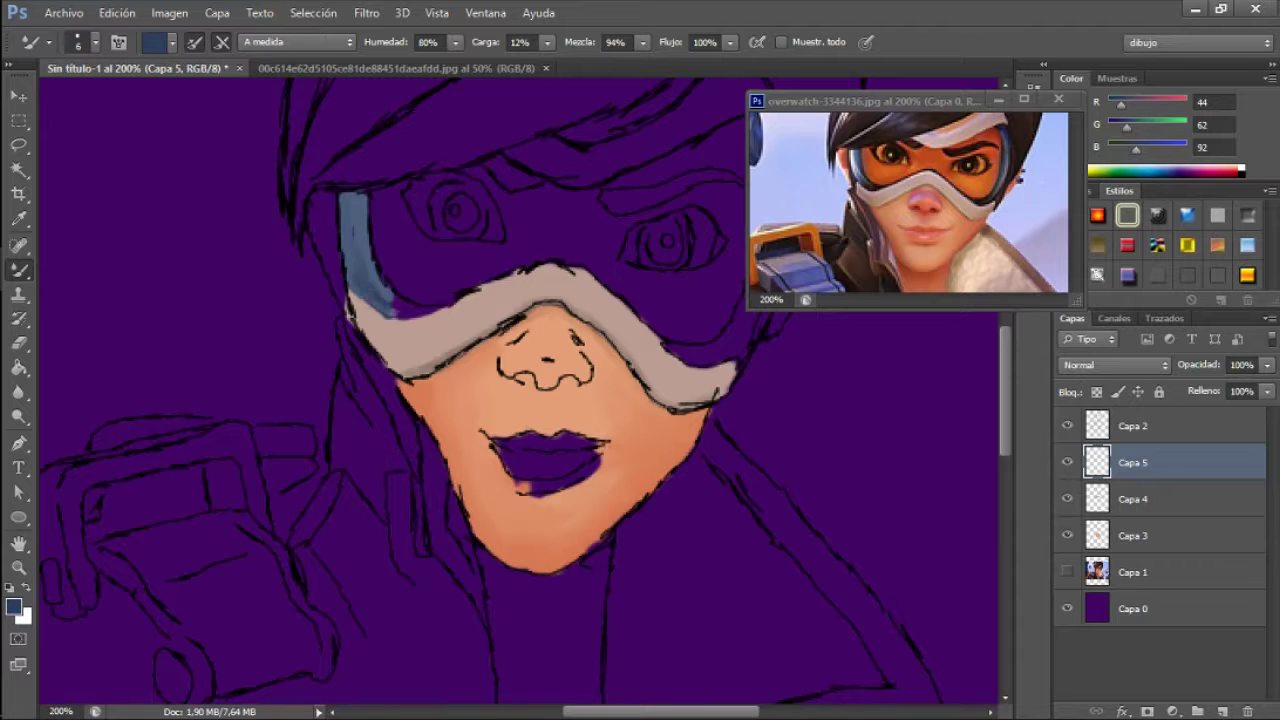
{"action": "left_click", "coordinate": [425, 314], "text": "alt"}
{"action": "left_click_drag", "start_coordinate": [1133, 462], "coordinate": [1133, 536]}
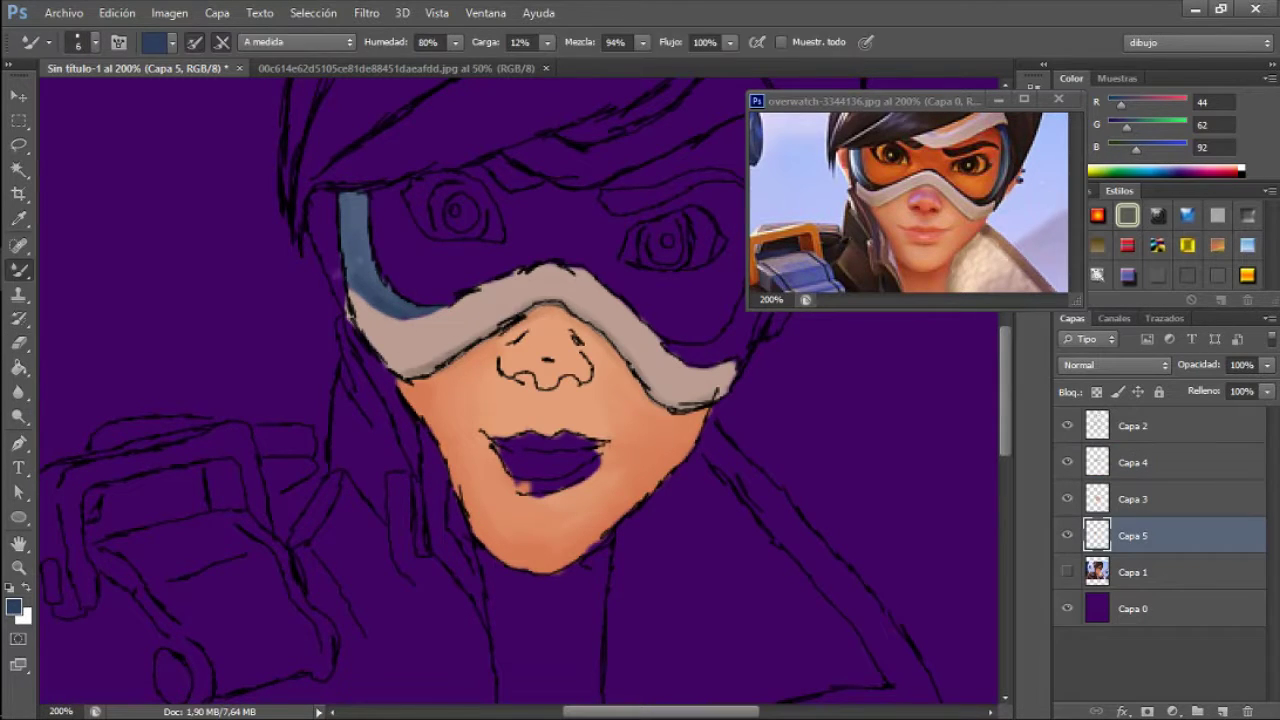
Paint the right rim of the goggles on Capa 5 with the sampled blues up to the hairline
{"action": "left_click_drag", "start_coordinate": [600, 400], "coordinate": [465, 410]}
{"action": "left_click", "coordinate": [775, 258], "text": "alt"}
{"action": "left_click_drag", "start_coordinate": [532, 357], "coordinate": [575, 370]}
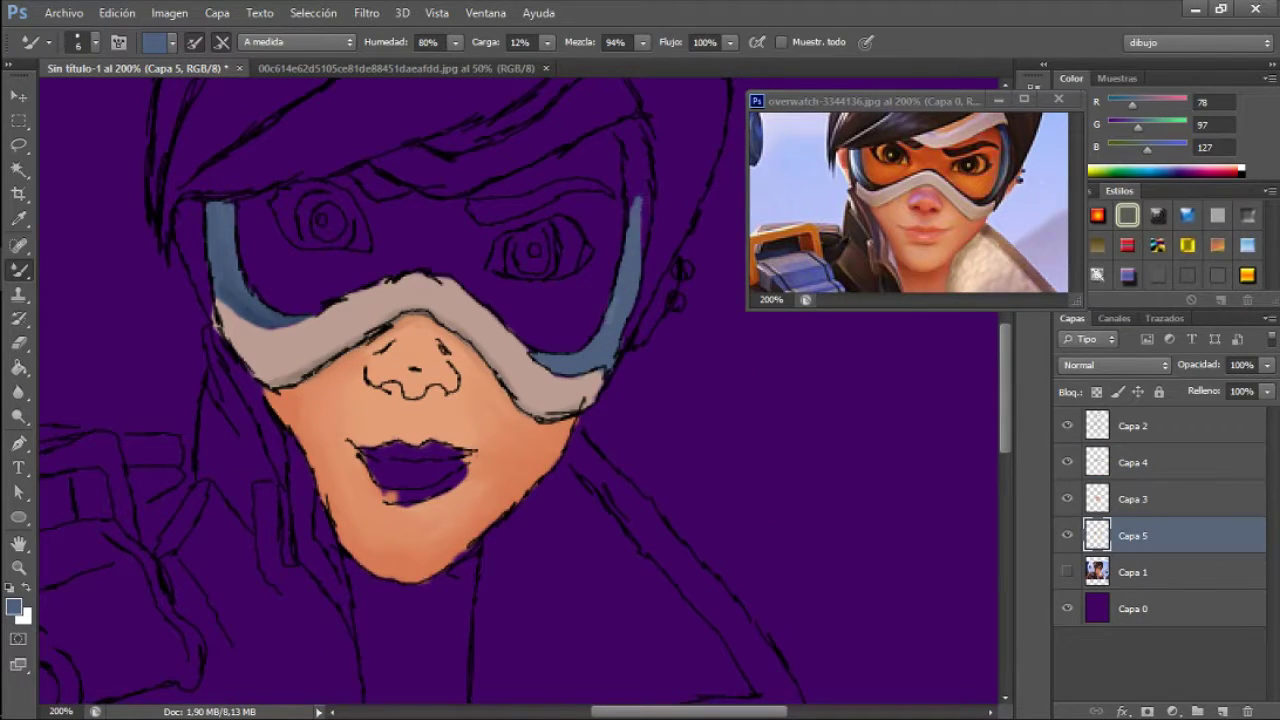
{"action": "left_click", "coordinate": [640, 215], "text": "alt"}
{"action": "left_click_drag", "start_coordinate": [638, 178], "coordinate": [628, 122]}
{"action": "key", "text": "alt"}
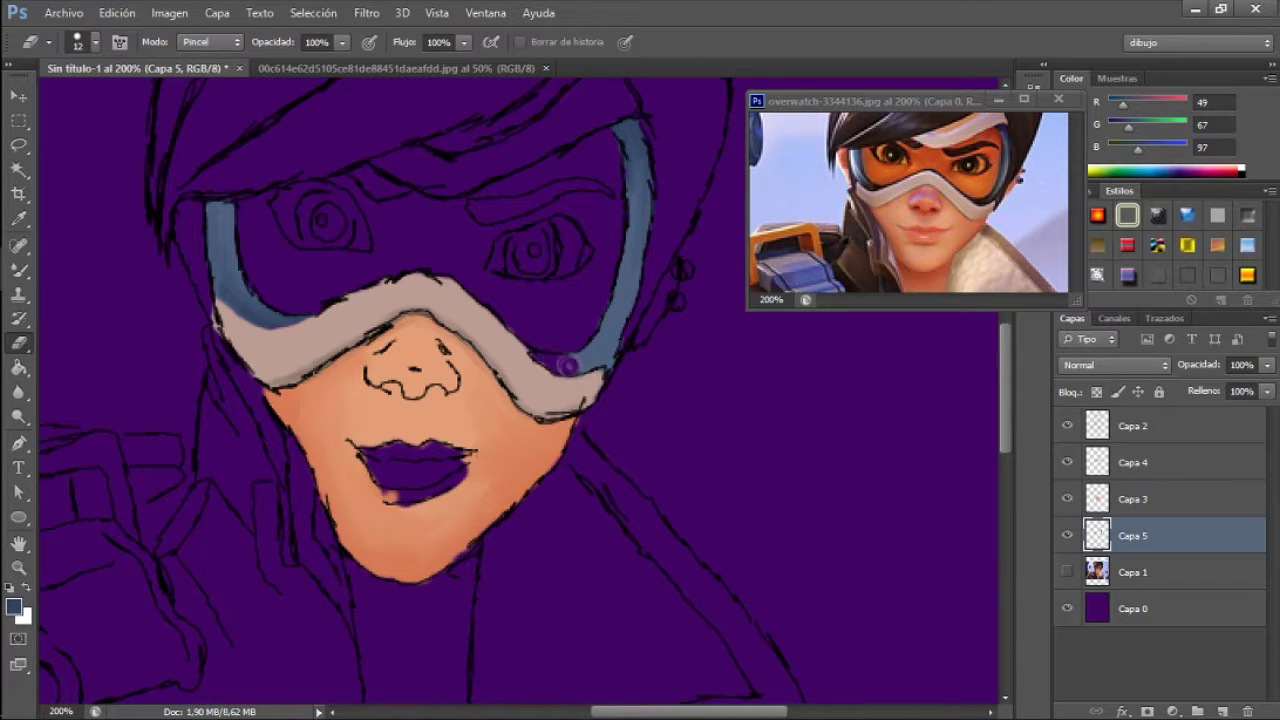
Switch to the standard Brush at size 3 with white as the painting colour
{"action": "key", "text": "x"}
{"action": "key", "text": "bracketleft"}
{"action": "key", "text": "bracketleft"}
{"action": "key", "text": "bracketleft"}
{"action": "key", "text": "bracketleft"}
{"action": "key", "text": "bracketleft"}
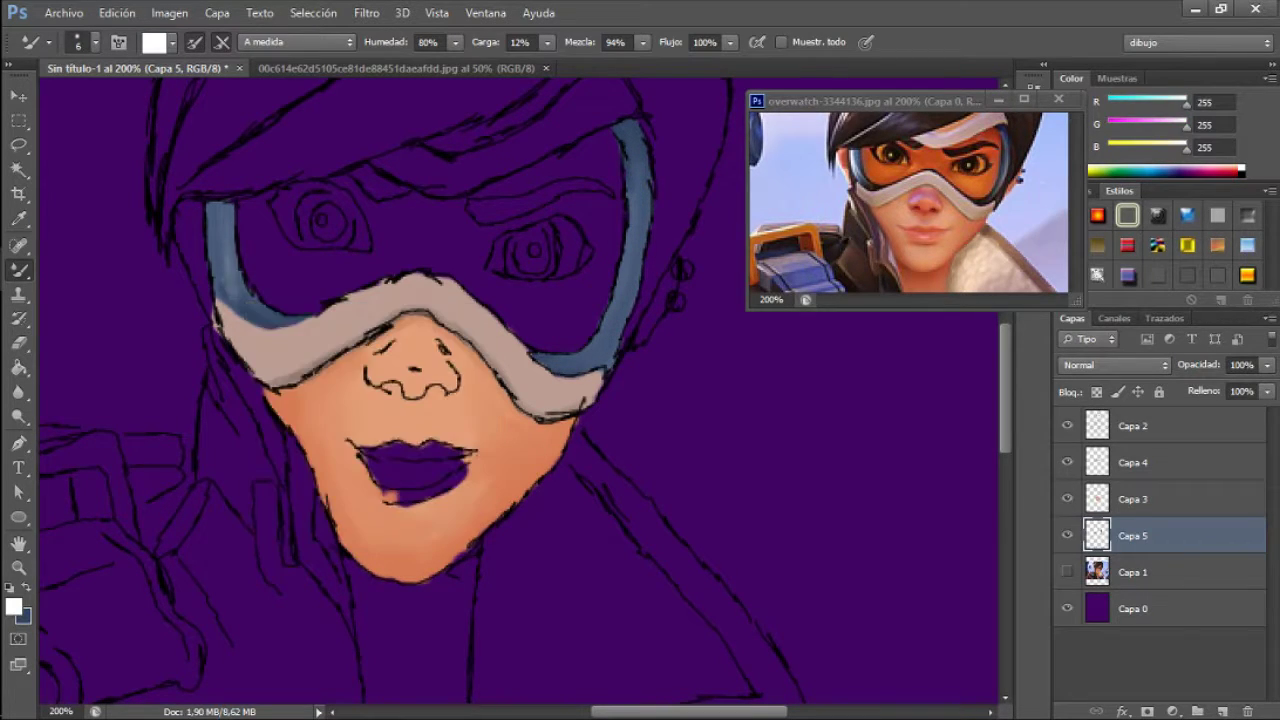
{"action": "right_click", "coordinate": [18, 270]}
{"action": "left_click", "coordinate": [177, 270]}
Undo the trial highlight on Capa 5 and paint a white highlight along the left blue rim on a new layer
{"action": "left_click_drag", "start_coordinate": [226, 276], "coordinate": [236, 300]}
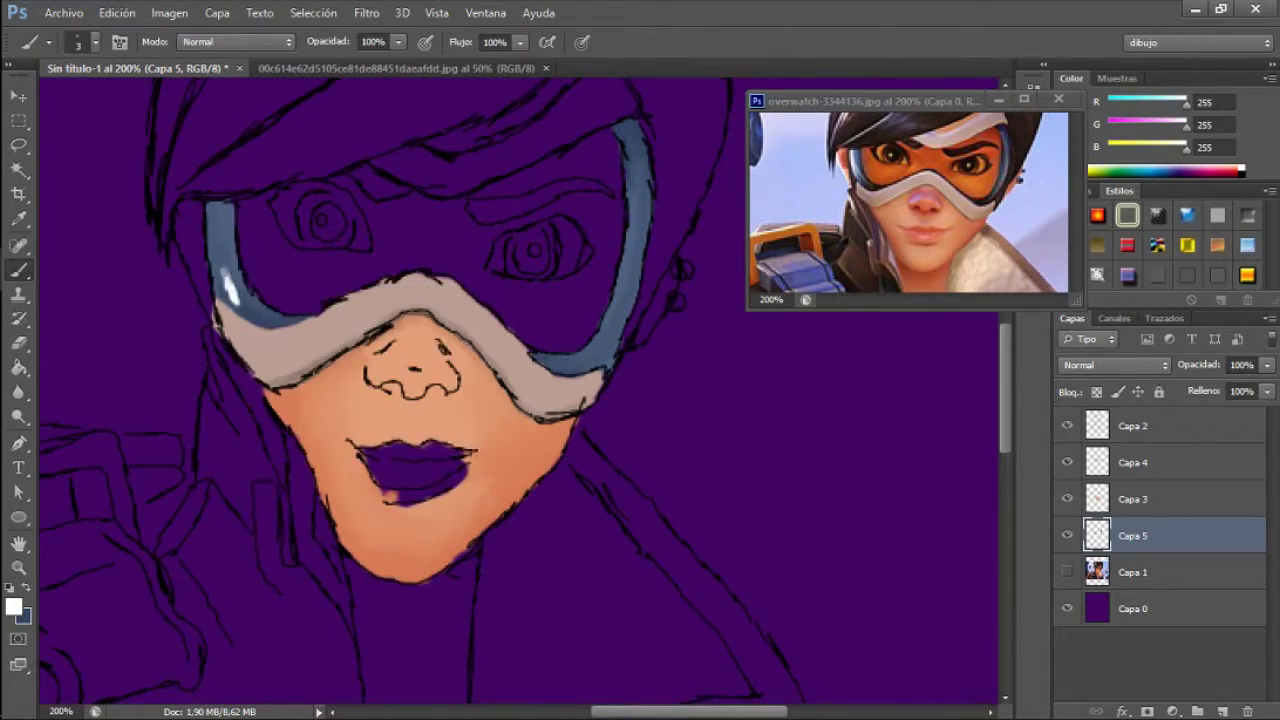
{"action": "key", "text": "ctrl+z"}
{"action": "key", "text": "ctrl+shift+alt+n"}
{"action": "scroll", "coordinate": [305, 320], "scroll_direction": "up", "scroll_amount": 1}
{"action": "mouse_move", "coordinate": [172, 152]}
{"action": "left_mouse_down"}
{"action": "mouse_move", "coordinate": [190, 250]}
{"action": "mouse_move", "coordinate": [258, 340]}
{"action": "left_mouse_up"}
{"action": "key", "text": "e"}
Blend the white highlight into the left blue rim using the Smudge tool at size 5
{"action": "key", "text": "r"}
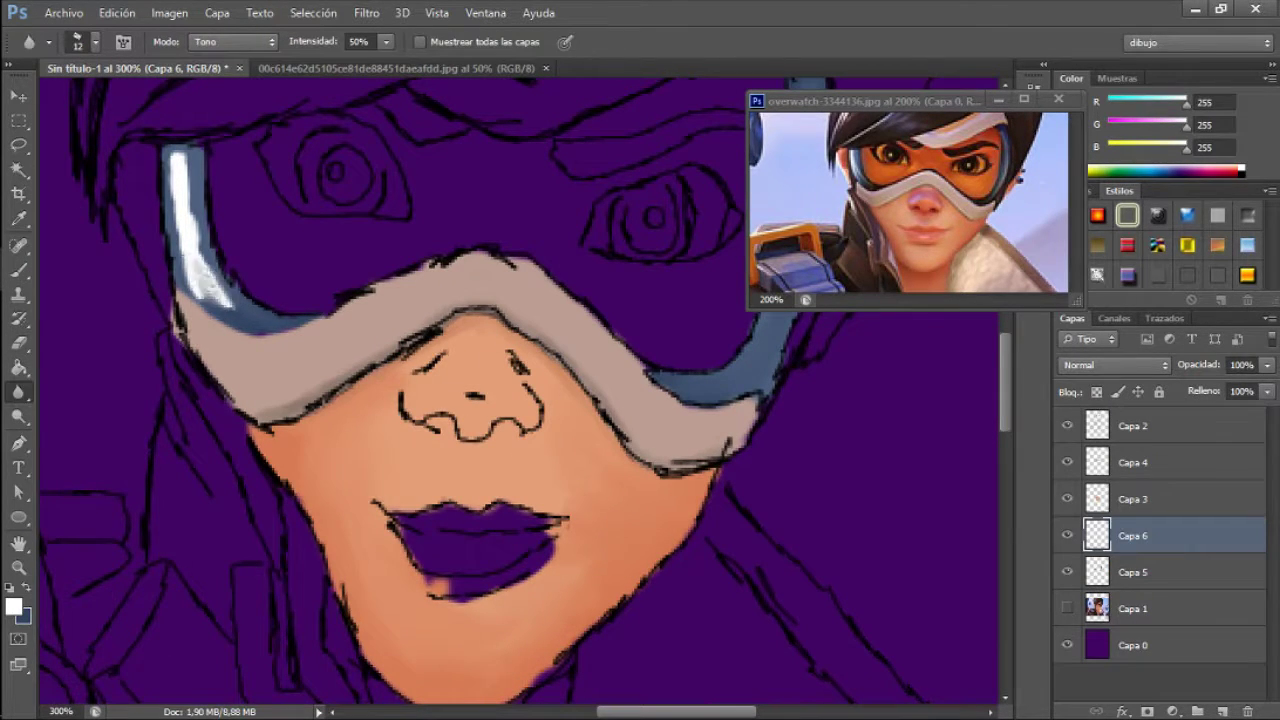
{"action": "key", "text": "shift+r"}
{"action": "right_click", "coordinate": [242, 300]}
{"action": "key", "text": "Escape"}
{"action": "mouse_move", "coordinate": [172, 150]}
{"action": "left_mouse_down"}
{"action": "mouse_move", "coordinate": [184, 262]}
{"action": "mouse_move", "coordinate": [196, 250]}
{"action": "left_mouse_up"}
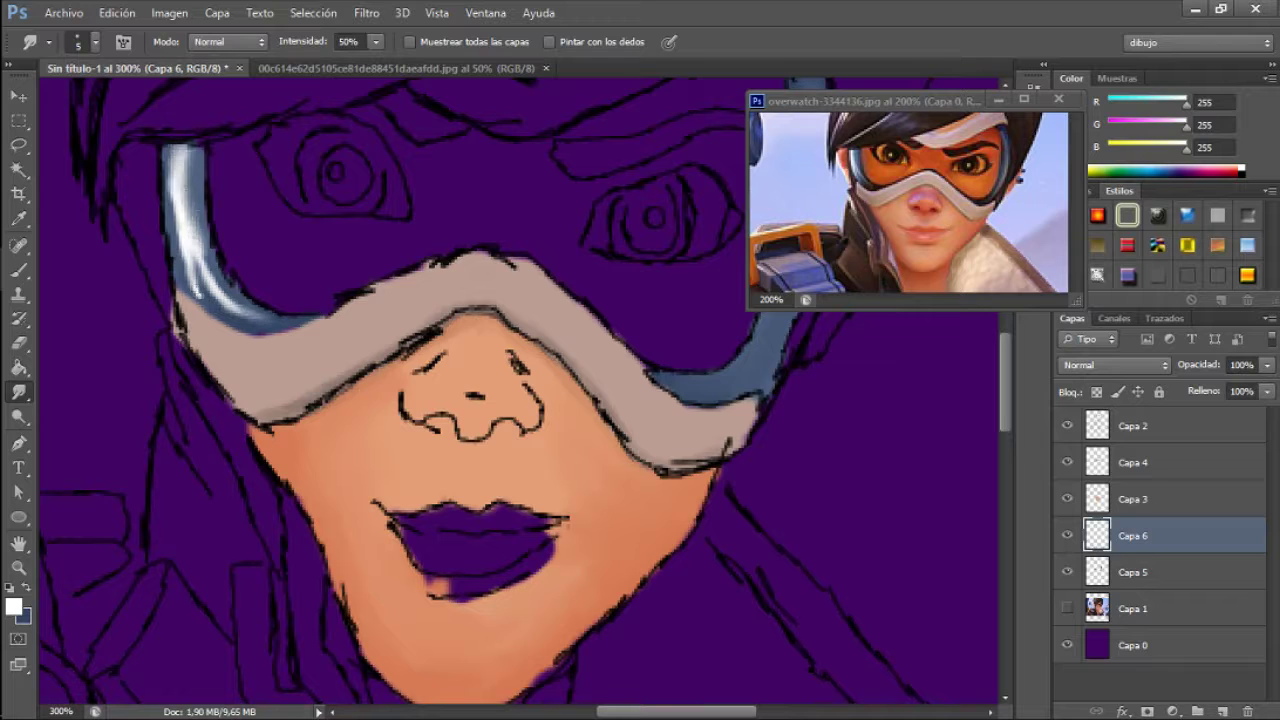
{"action": "left_click_drag", "start_coordinate": [180, 185], "coordinate": [212, 268]}
Lower the opacity of the highlight layer Capa 6 to 71%
{"action": "key", "text": "ctrl+1"}
{"action": "left_click", "coordinate": [1267, 365]}
{"action": "mouse_move", "coordinate": [1255, 392]}
{"action": "left_mouse_down"}
{"action": "mouse_move", "coordinate": [1198, 392]}
{"action": "mouse_move", "coordinate": [1260, 390]}
{"action": "left_mouse_up"}
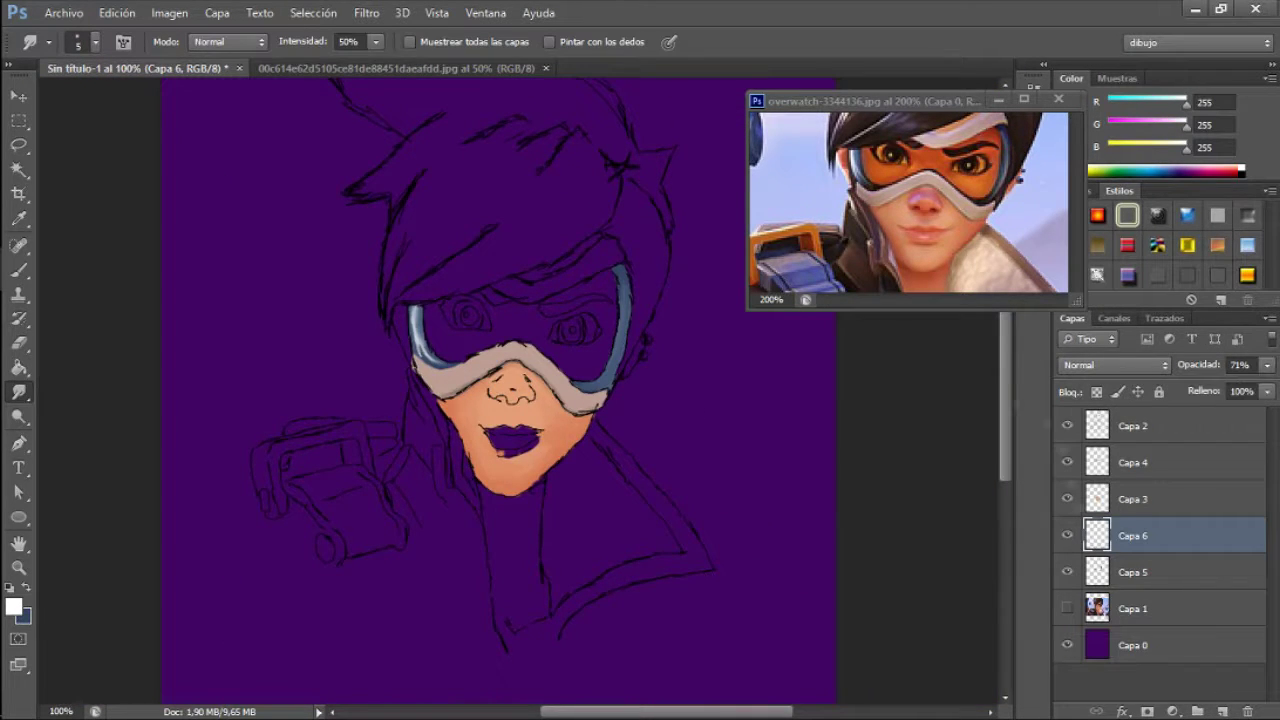
Paint a white highlight along the right blue rim on Capa 6, then smudge and clean up its edges
{"action": "scroll", "coordinate": [644, 359], "scroll_direction": "up", "scroll_amount": 1}
{"action": "key", "text": "b"}
{"action": "left_click_drag", "start_coordinate": [585, 386], "coordinate": [604, 200]}
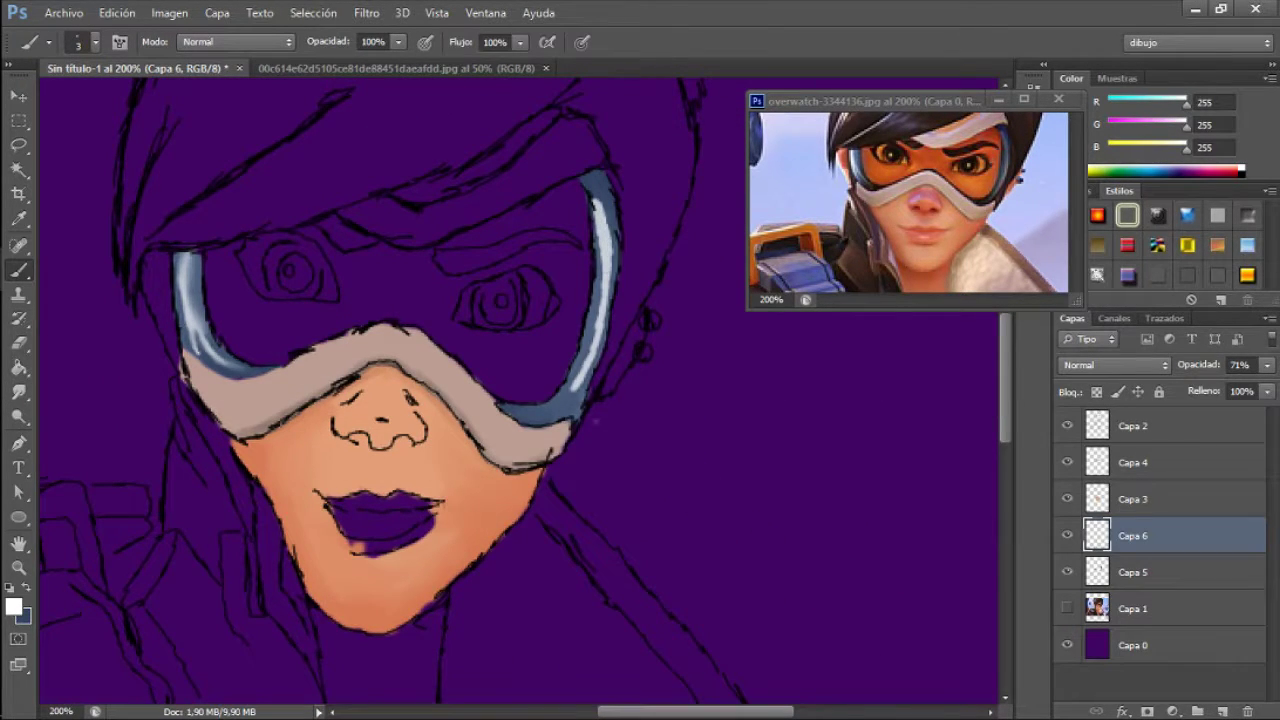
{"action": "key", "text": "r"}
{"action": "key", "text": "e"}
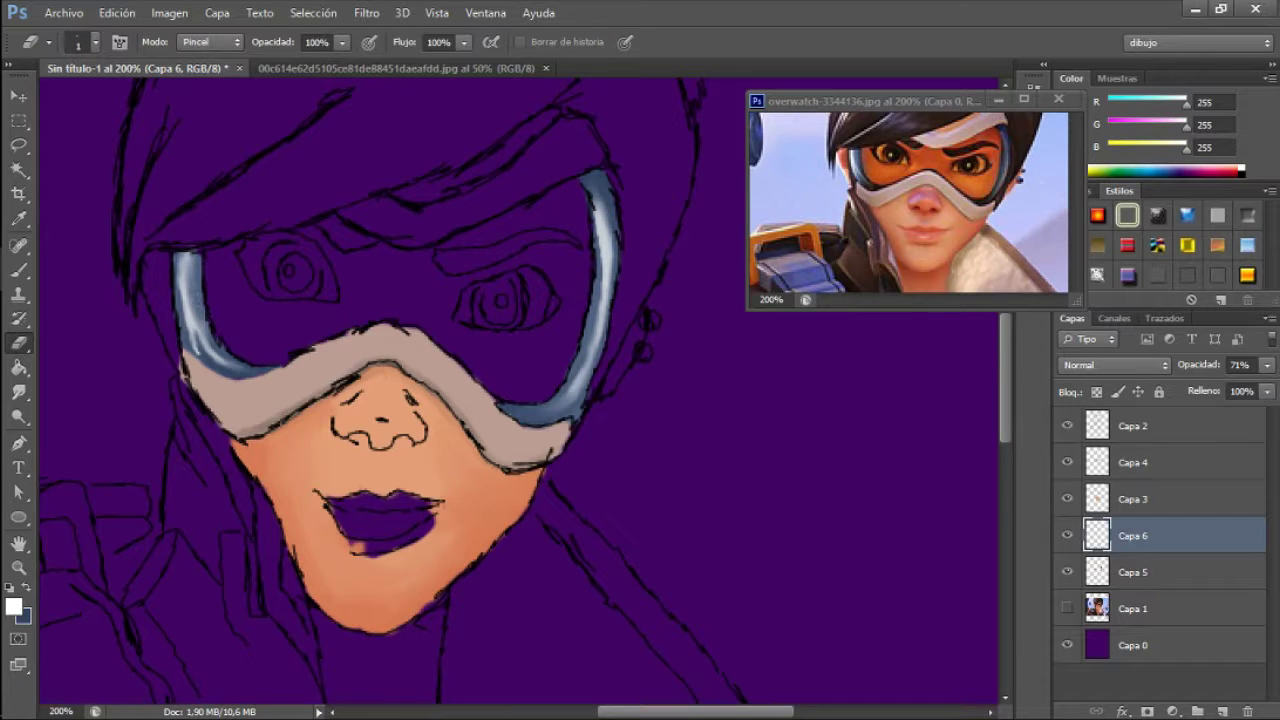
Fill both eyebrows on Capa 3 with dark brown, RGB 42, 25, 18
{"action": "key", "text": "b"}
{"action": "left_click", "coordinate": [480, 355], "text": "alt"}
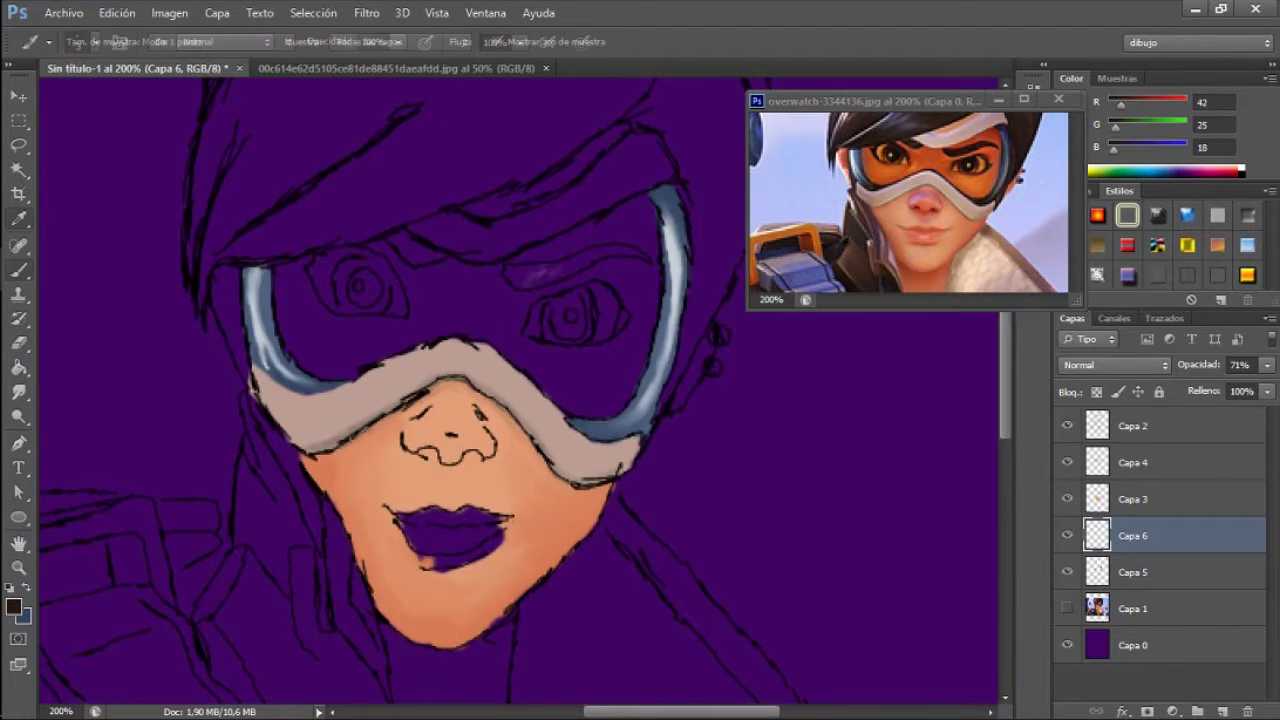
{"action": "left_click", "coordinate": [1133, 499]}
{"action": "scroll", "coordinate": [480, 355], "scroll_direction": "up", "scroll_amount": 1}
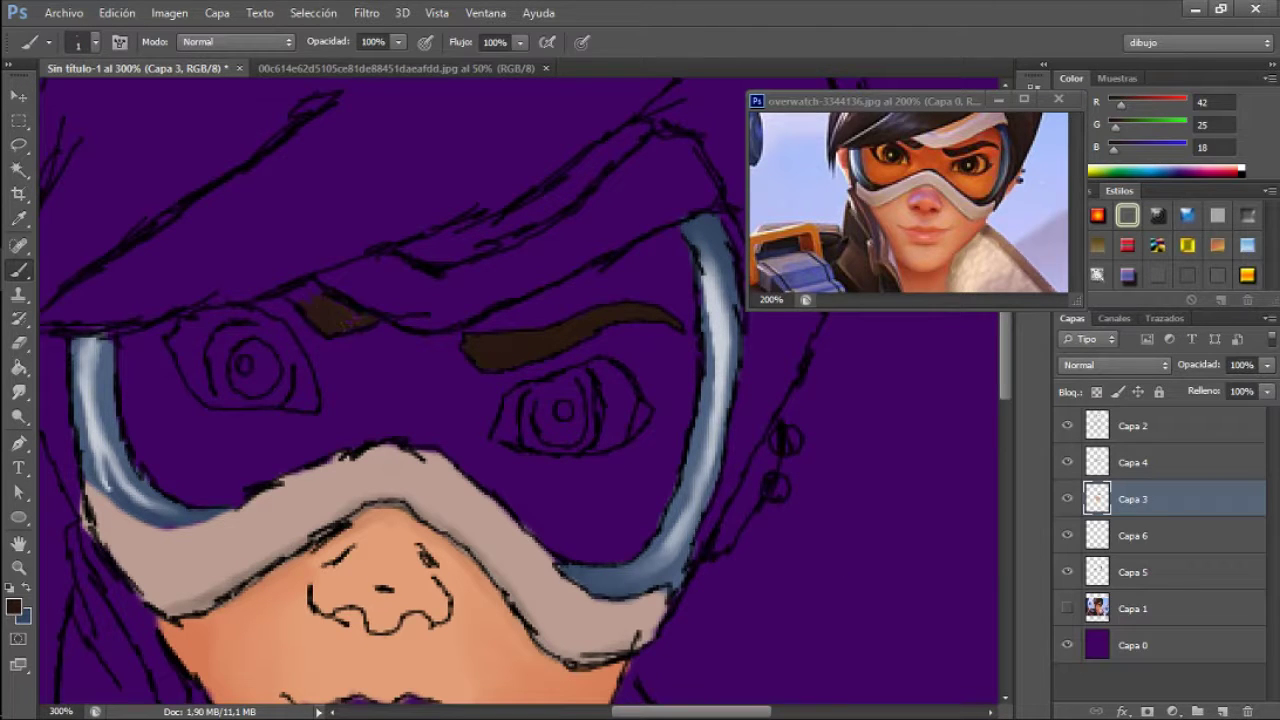
{"action": "left_click", "coordinate": [583, 324], "text": "alt"}
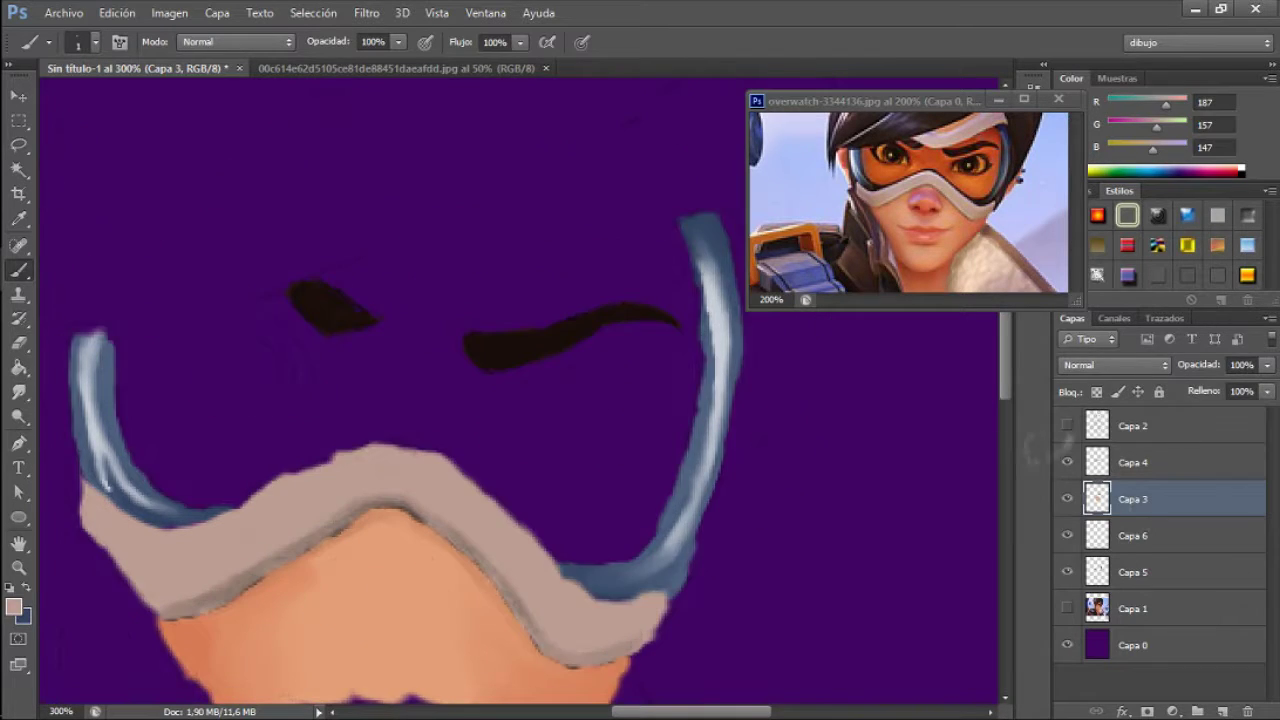
Rename Capa 6 as "brillos" and Capa 5 as "gafas azul"
{"action": "double_click", "coordinate": [1132, 535]}
{"action": "type", "text": "brillos"}
{"action": "key", "text": "Return"}
{"action": "double_click", "coordinate": [1132, 572]}
{"action": "type", "text": "gafas azul"}
{"action": "key", "text": "Return"}
Rename Capa 3 as "cara" and Capa 4 as "gafa blanco"
{"action": "double_click", "coordinate": [1130, 499]}
{"action": "type", "text": "cara"}
{"action": "key", "text": "Return"}
{"action": "double_click", "coordinate": [1125, 462]}
{"action": "type", "text": "gafa blanco"}
{"action": "key", "text": "Return"}
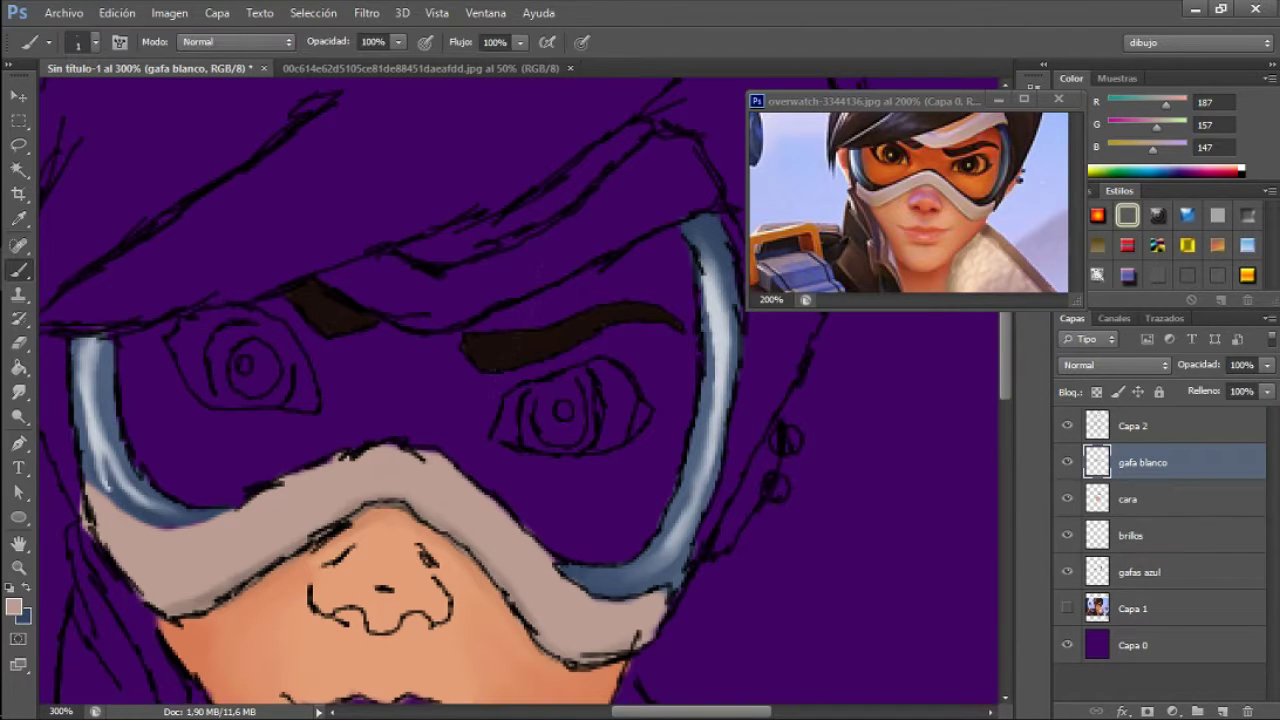
Paint the upper goggle frame on gafa blanco, blending beige with mauve, RGB 173, 132, 150
{"action": "left_click", "coordinate": [128, 571], "text": "alt"}
{"action": "left_click_drag", "start_coordinate": [500, 267], "coordinate": [625, 205]}
{"action": "mouse_move", "coordinate": [465, 290]}
{"action": "left_mouse_down"}
{"action": "mouse_move", "coordinate": [375, 268]}
{"action": "mouse_move", "coordinate": [455, 315]}
{"action": "left_mouse_up"}
{"action": "key", "text": "shift+b"}
{"action": "key", "text": "shift+b"}
{"action": "key", "text": "shift+b"}
{"action": "mouse_move", "coordinate": [640, 205]}
{"action": "left_mouse_down"}
{"action": "mouse_move", "coordinate": [675, 170]}
{"action": "mouse_move", "coordinate": [600, 230]}
{"action": "left_mouse_up"}
{"action": "left_click_drag", "start_coordinate": [445, 290], "coordinate": [540, 262]}
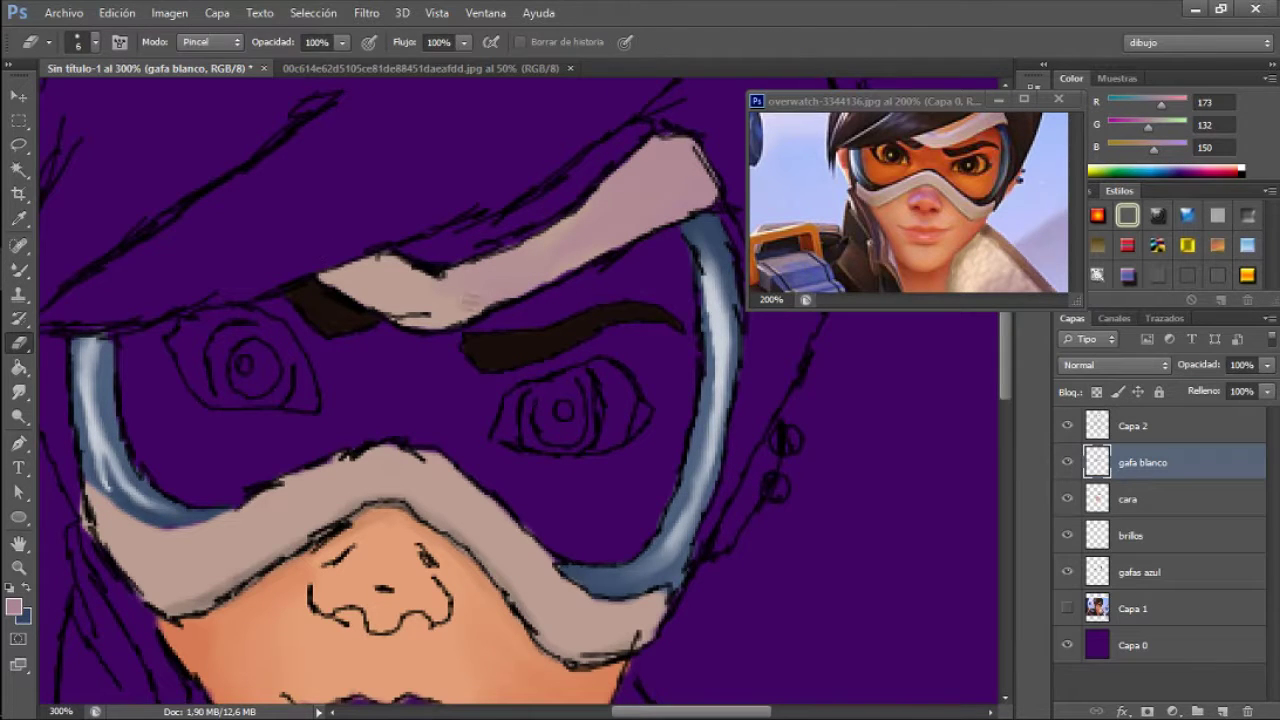
Hide the sketch layer Capa 2 and smooth the upper goggle frame using the Mixer Brush at size 2
{"action": "right_click", "coordinate": [470, 472]}
{"action": "key", "text": "Return"}
{"action": "key", "text": "alt+e"}
{"action": "key", "text": "Escape"}
{"action": "left_click", "coordinate": [1067, 425]}
{"action": "key", "text": "ctrl+minus"}
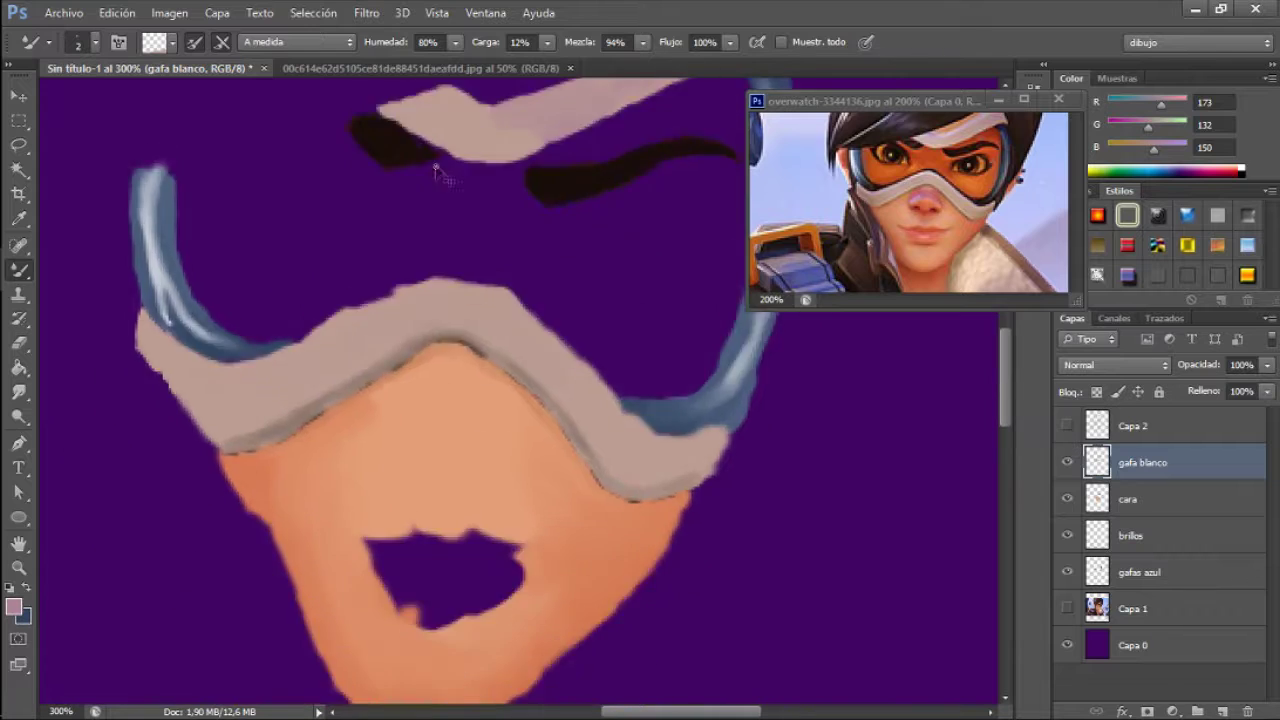
{"action": "key", "text": "ctrl+plus"}
{"action": "key", "text": "ctrl+plus"}
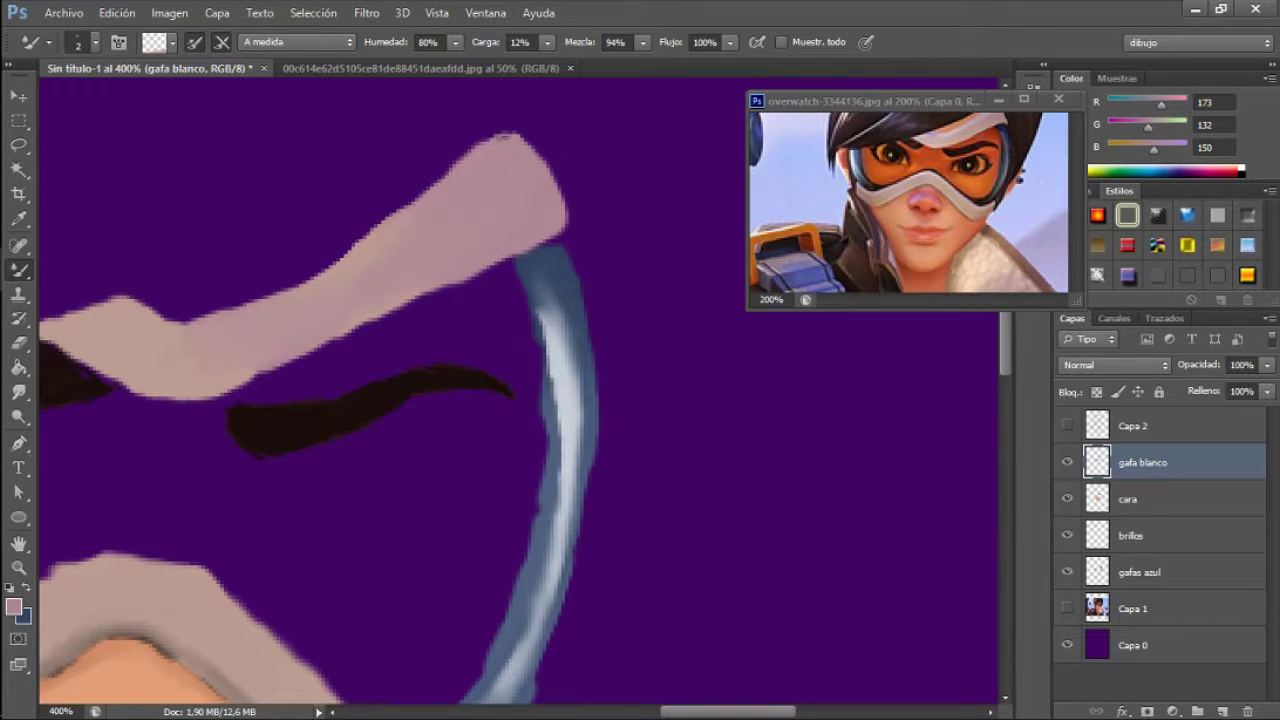
Activate the brillos layer with white and the standard Brush, and move the layer above gafa blanco
{"action": "left_click_drag", "start_coordinate": [333, 281], "coordinate": [443, 266]}
{"action": "key", "text": "alt+bracketleft"}
{"action": "key", "text": "alt+bracketleft"}
{"action": "key", "text": "d"}
{"action": "key", "text": "x"}
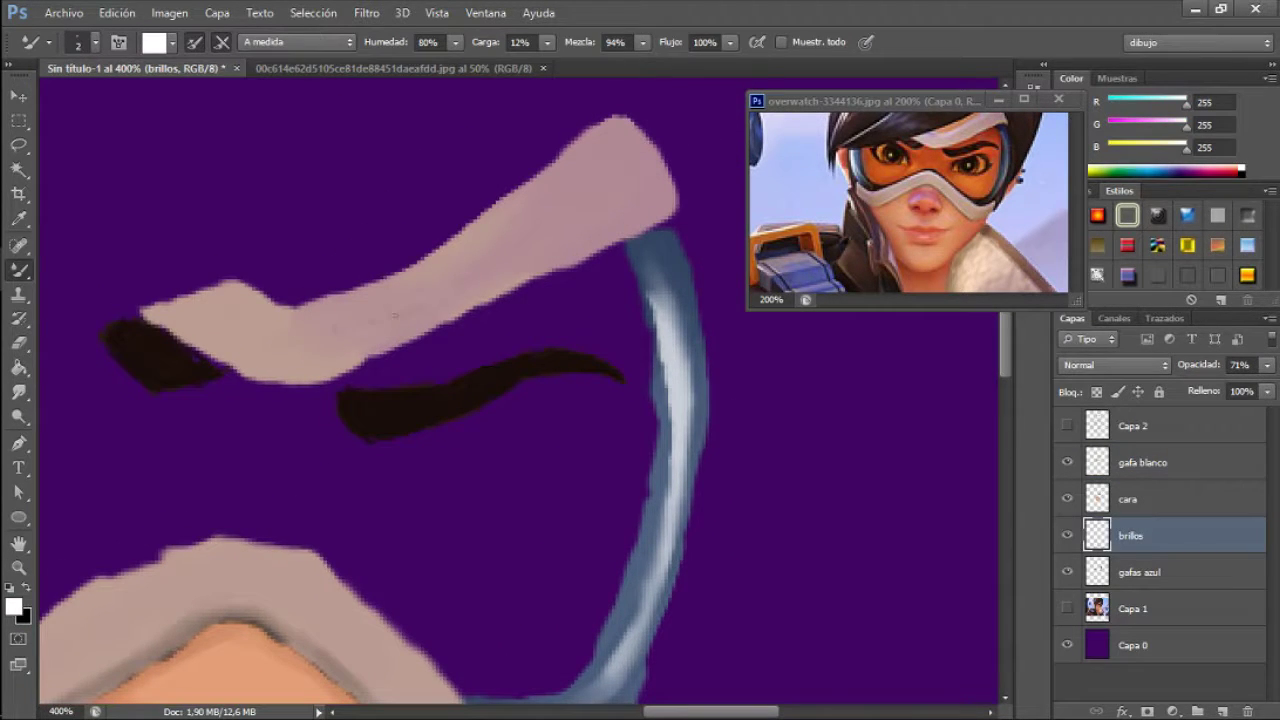
{"action": "key", "text": "shift+b"}
{"action": "left_click_drag", "start_coordinate": [1130, 535], "coordinate": [1110, 444]}
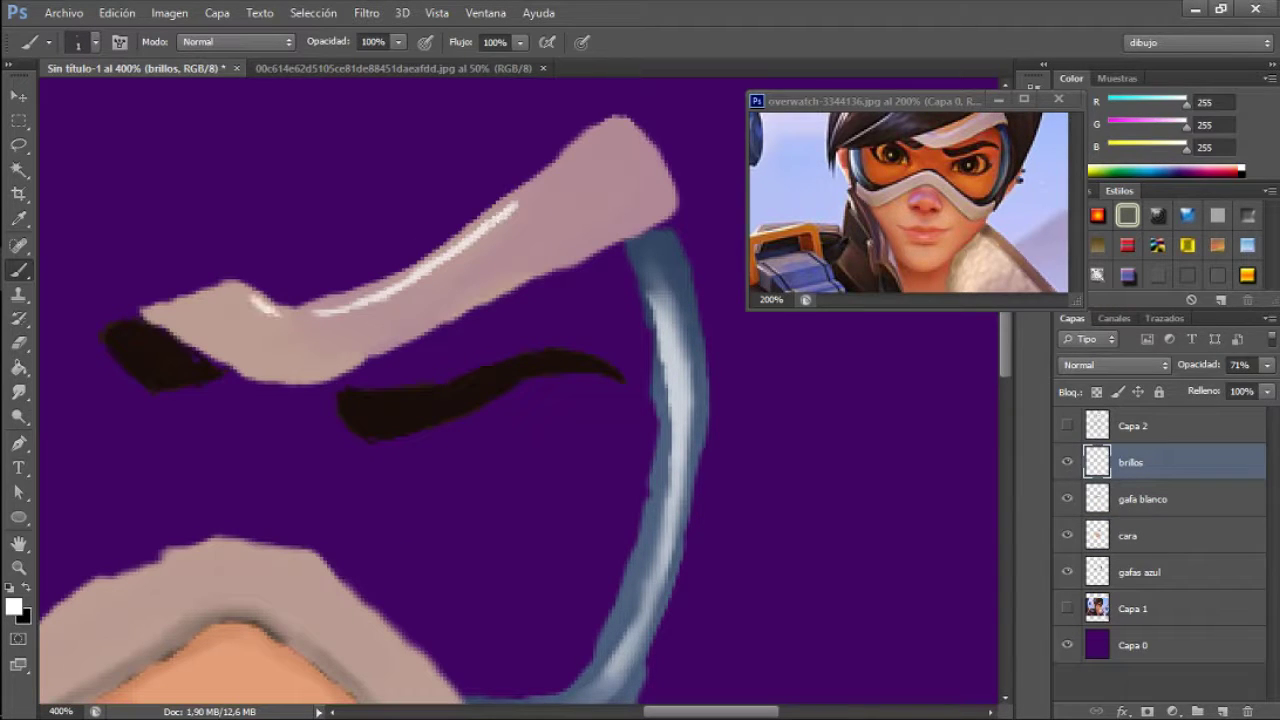
Paint white highlights along the upper and lower goggle frames on brillos and soften them with the Smudge tool at size 5, 50% intensity
{"action": "left_click_drag", "start_coordinate": [356, 338], "coordinate": [571, 198]}
{"action": "mouse_move", "coordinate": [520, 560]}
{"action": "left_mouse_down"}
{"action": "mouse_move", "coordinate": [566, 530]}
{"action": "mouse_move", "coordinate": [730, 645]}
{"action": "left_mouse_up"}
{"action": "left_click_drag", "start_coordinate": [700, 600], "coordinate": [744, 575]}
{"action": "key", "text": "r"}
{"action": "left_click_drag", "start_coordinate": [290, 540], "coordinate": [385, 471]}
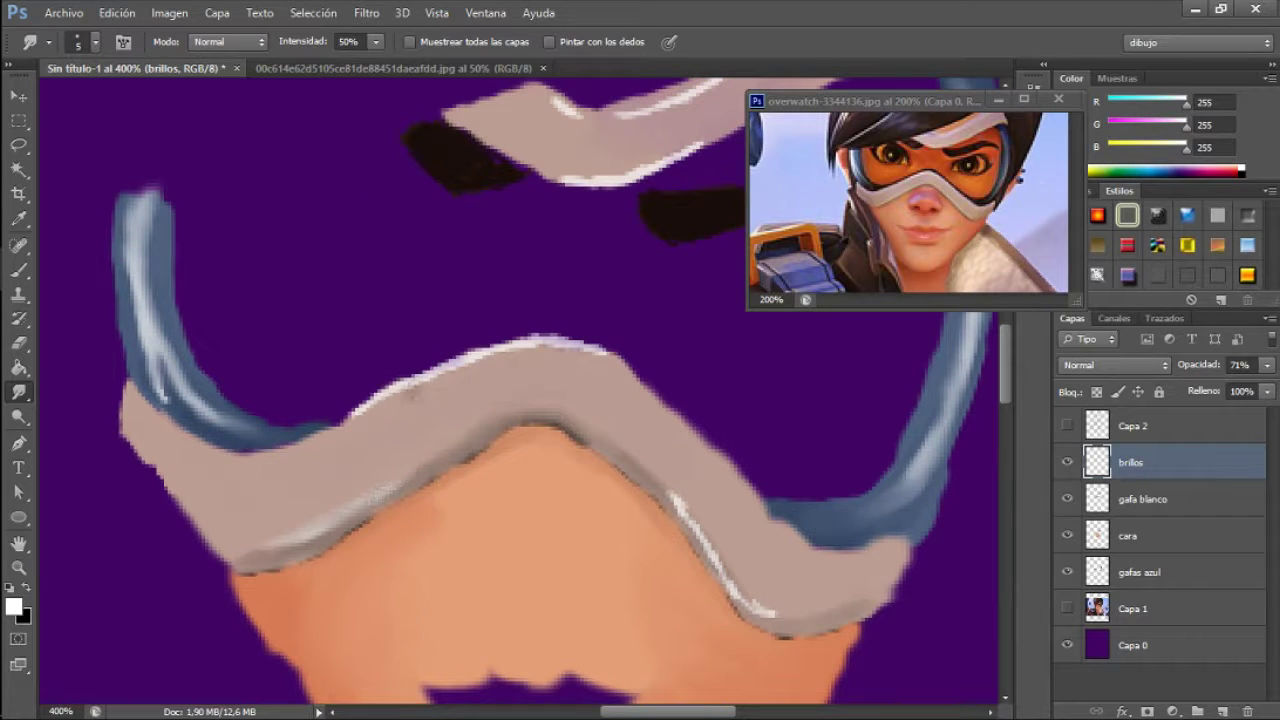
{"action": "left_click_drag", "start_coordinate": [695, 379], "coordinate": [560, 544]}
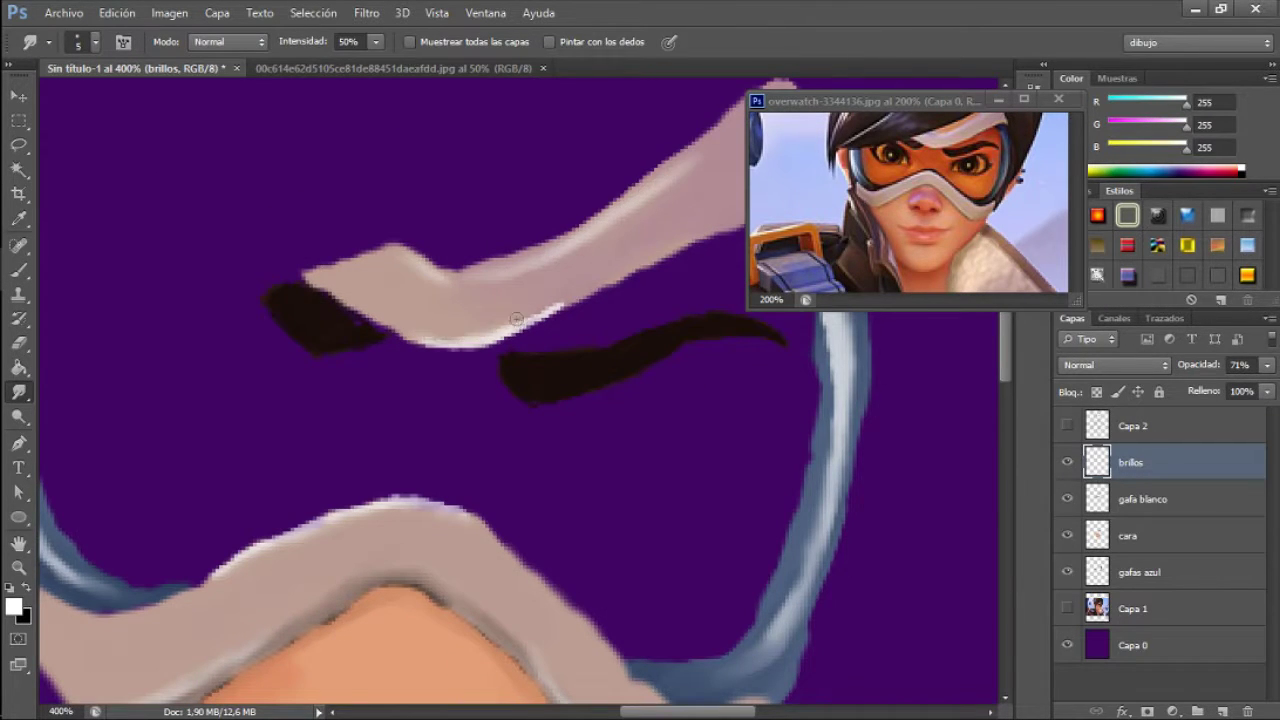
{"action": "mouse_move", "coordinate": [450, 284]}
{"action": "left_mouse_down"}
{"action": "mouse_move", "coordinate": [520, 174]}
{"action": "mouse_move", "coordinate": [490, 174]}
{"action": "left_mouse_up"}
Fill in both eyebrows on the cara layer with dark brown, RGB 28, 15, 12, using the standard Brush
{"action": "key", "text": "b"}
{"action": "key", "text": "x"}
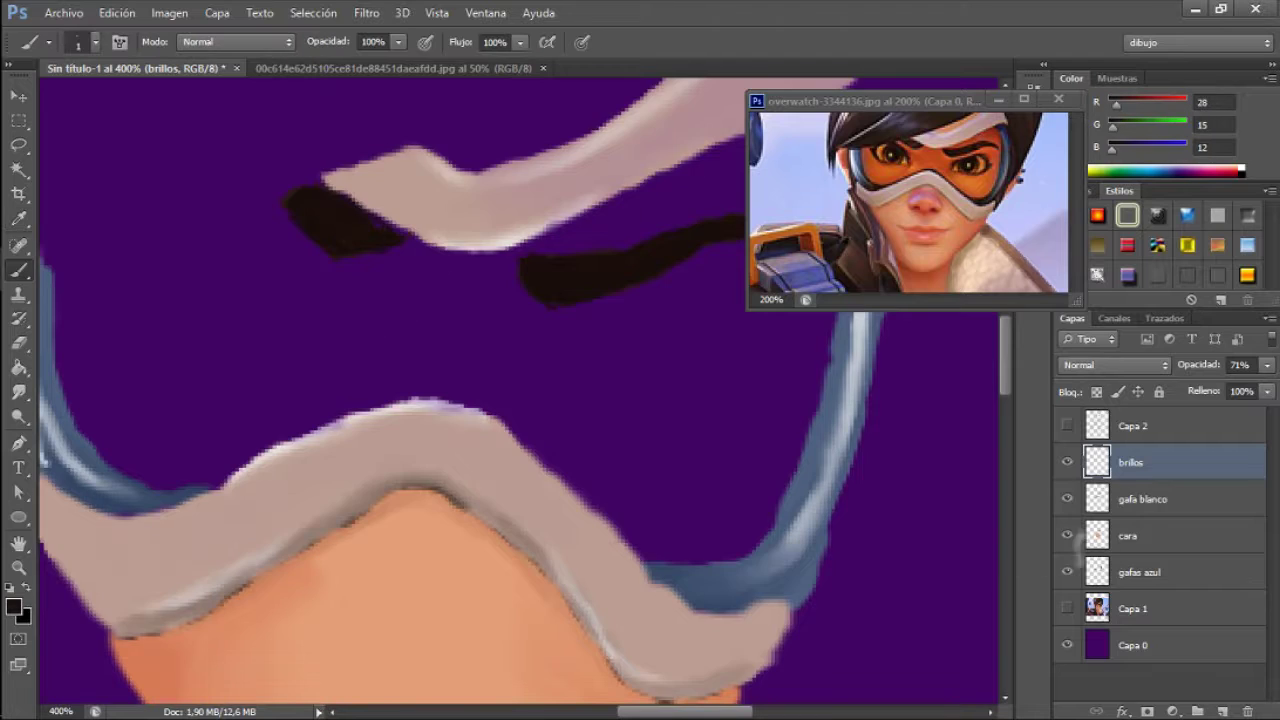
{"action": "left_click_drag", "start_coordinate": [563, 278], "coordinate": [513, 270]}
{"action": "right_click", "coordinate": [513, 270]}
{"action": "left_click", "coordinate": [513, 270]}
{"action": "left_click", "coordinate": [1127, 535]}
{"action": "left_click", "coordinate": [1067, 535]}
{"action": "left_click", "coordinate": [1130, 462]}
{"action": "key", "text": "e"}
{"action": "key", "text": "b"}
{"action": "left_click", "coordinate": [1067, 535]}
{"action": "left_click", "coordinate": [1127, 535]}
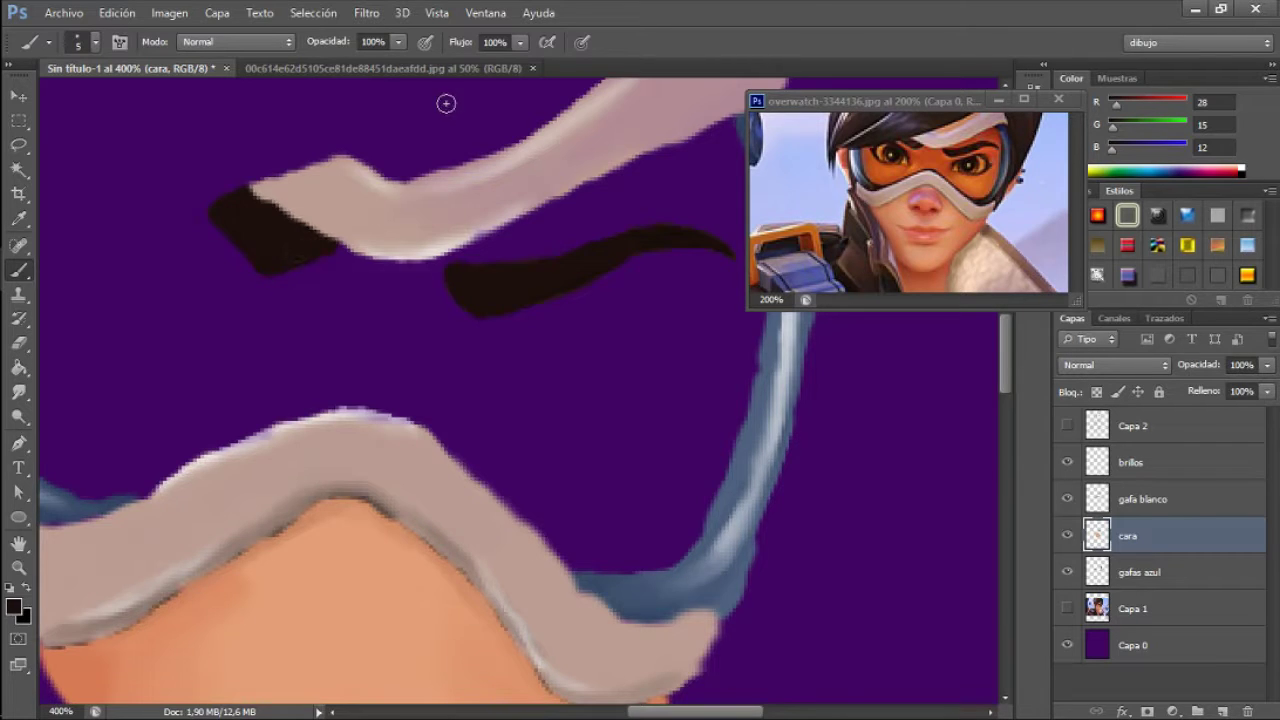
Sample the skin tone, RGB 227, 159, 120, and blend the face on cara with the Mixer Brush at size 47
{"action": "key", "text": "ctrl+minus"}
{"action": "key", "text": "ctrl+minus"}
{"action": "key", "text": "ctrl+plus"}
{"action": "left_click", "coordinate": [480, 457], "text": "alt"}
{"action": "key", "text": "shift+b"}
{"action": "mouse_move", "coordinate": [483, 459]}
{"action": "left_mouse_down"}
{"action": "mouse_move", "coordinate": [470, 530]}
{"action": "mouse_move", "coordinate": [514, 510]}
{"action": "left_mouse_up"}
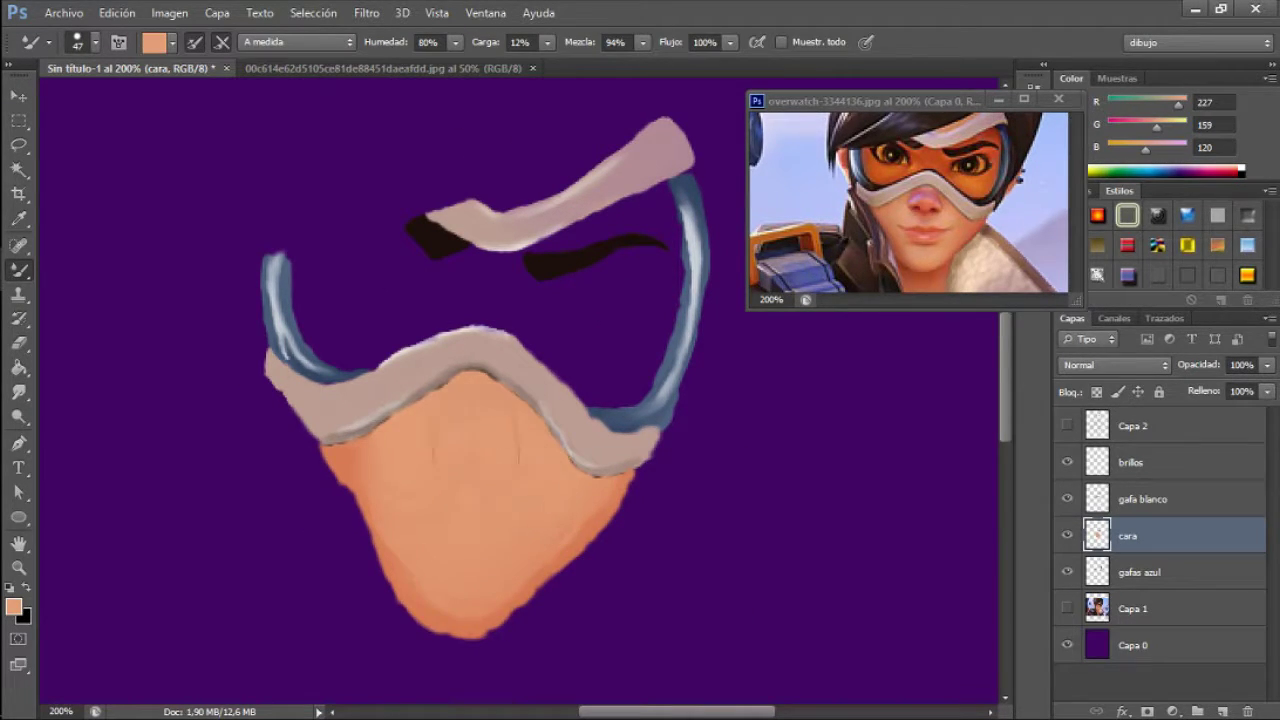
Move the gafas azul layer above cara, undo the stray strokes and reactivate cara with the standard Brush
{"action": "mouse_move", "coordinate": [545, 380]}
{"action": "left_mouse_down"}
{"action": "mouse_move", "coordinate": [600, 320]}
{"action": "mouse_move", "coordinate": [440, 280]}
{"action": "mouse_move", "coordinate": [325, 300]}
{"action": "mouse_move", "coordinate": [330, 290]}
{"action": "left_mouse_up"}
{"action": "left_click", "coordinate": [1145, 572]}
{"action": "key", "text": "ctrl+bracketright"}
{"action": "right_click", "coordinate": [18, 270]}
{"action": "left_click", "coordinate": [130, 260]}
{"action": "key", "text": "ctrl+alt+z"}
{"action": "key", "text": "ctrl+alt+z"}
{"action": "key", "text": "alt+bracketleft"}
Fill the skin inside the goggles on cara with RGB 227, 159, 120, using the 19 px Sombra paralela redonda brush preset
{"action": "left_click_drag", "start_coordinate": [900, 100], "coordinate": [907, 252]}
{"action": "left_click", "coordinate": [1033, 207]}
{"action": "left_click", "coordinate": [914, 500]}
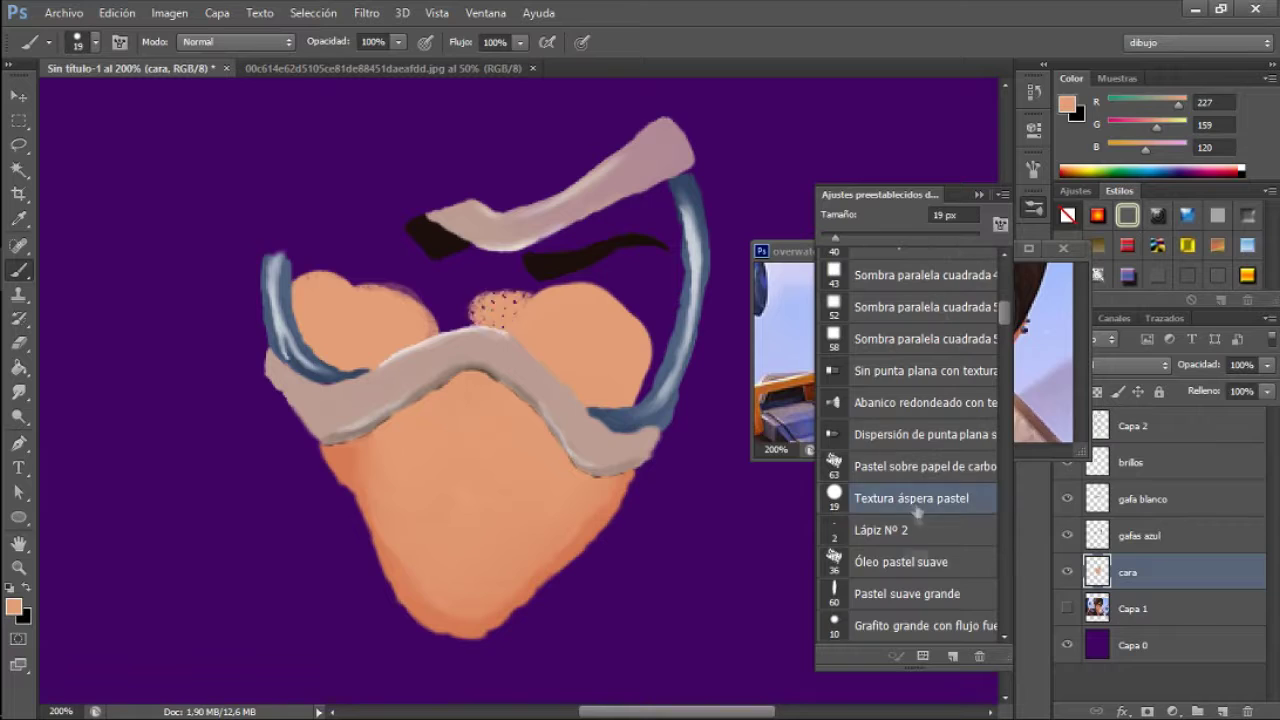
{"action": "scroll", "coordinate": [916, 450], "scroll_direction": "up", "scroll_amount": 5}
{"action": "left_click", "coordinate": [920, 327]}
{"action": "left_click_drag", "start_coordinate": [340, 295], "coordinate": [540, 270]}
{"action": "key", "text": "ctrl+plus"}
{"action": "mouse_move", "coordinate": [400, 260]}
{"action": "left_mouse_down"}
{"action": "mouse_move", "coordinate": [560, 170]}
{"action": "mouse_move", "coordinate": [600, 420]}
{"action": "left_mouse_up"}
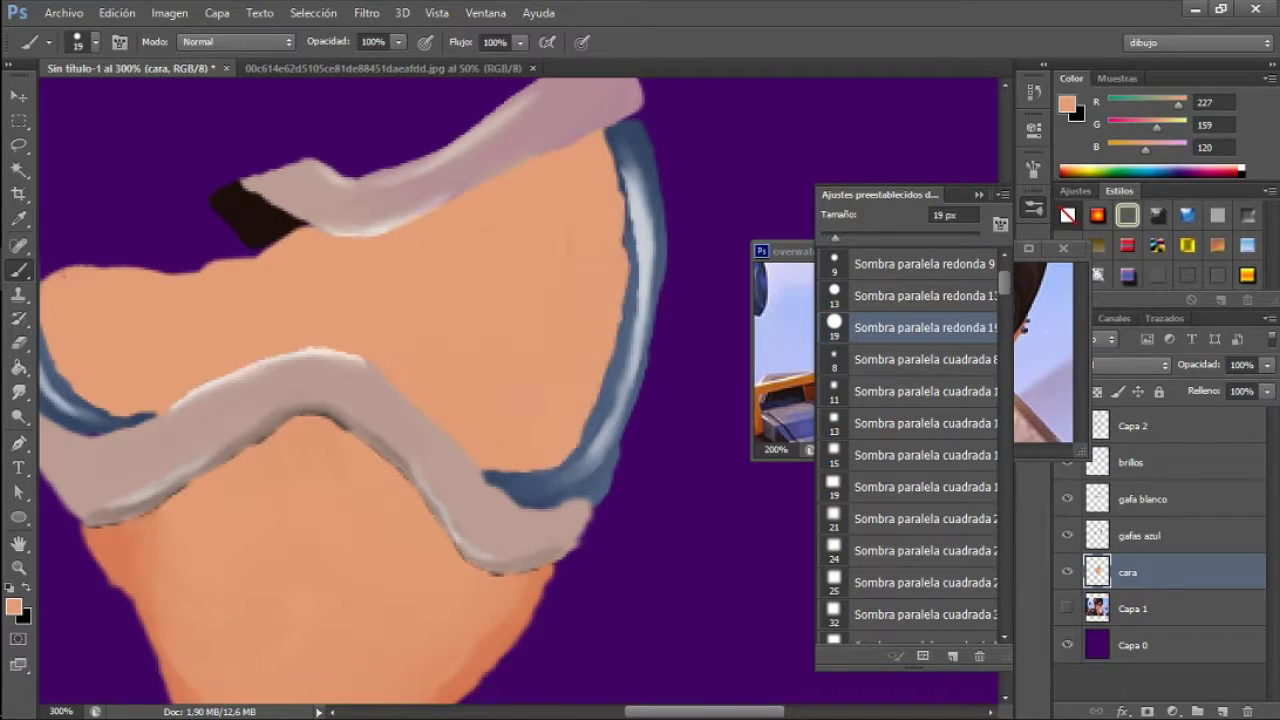
Repaint both eyebrows on cara in near-black, RGB 30, 24, 26, following the sketch, and hide Capa 2
{"action": "key", "text": "e"}
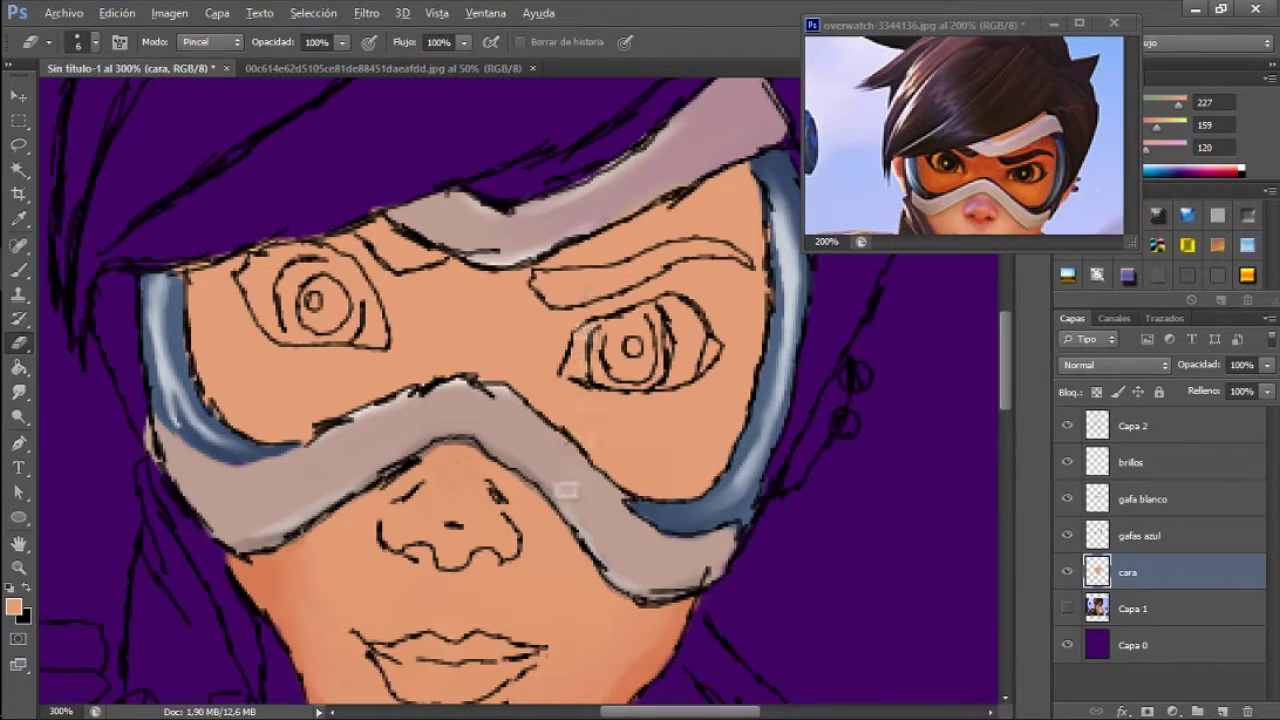
{"action": "key", "text": "b"}
{"action": "left_click", "coordinate": [586, 350], "text": "alt"}
{"action": "right_click", "coordinate": [586, 272]}
{"action": "mouse_move", "coordinate": [540, 292]}
{"action": "left_mouse_down"}
{"action": "mouse_move", "coordinate": [684, 246]}
{"action": "mouse_move", "coordinate": [752, 264]}
{"action": "left_mouse_up"}
{"action": "right_click", "coordinate": [684, 250]}
{"action": "right_click", "coordinate": [402, 240]}
{"action": "left_click_drag", "start_coordinate": [395, 224], "coordinate": [445, 258]}
{"action": "left_click", "coordinate": [1067, 425]}
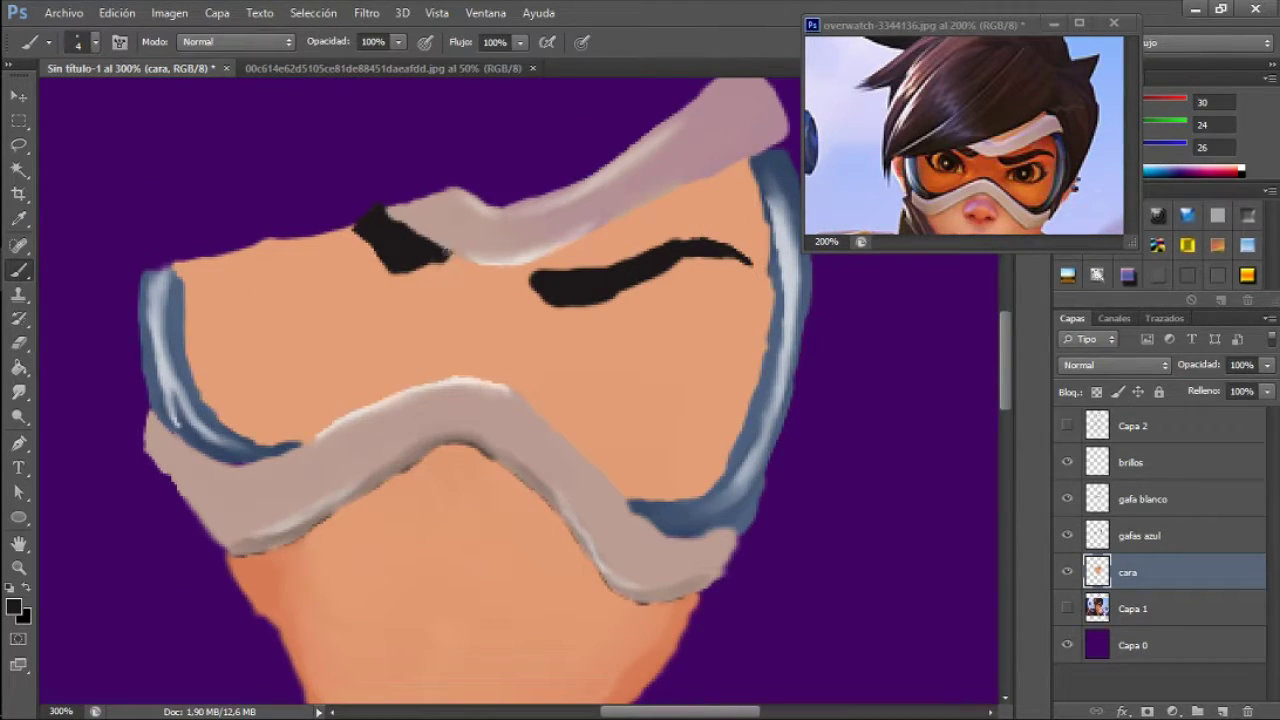
Enlarge the reference image window downwards to show the whole face and return to the painting
{"action": "key", "text": "ctrl+1"}
{"action": "left_click", "coordinate": [960, 140]}
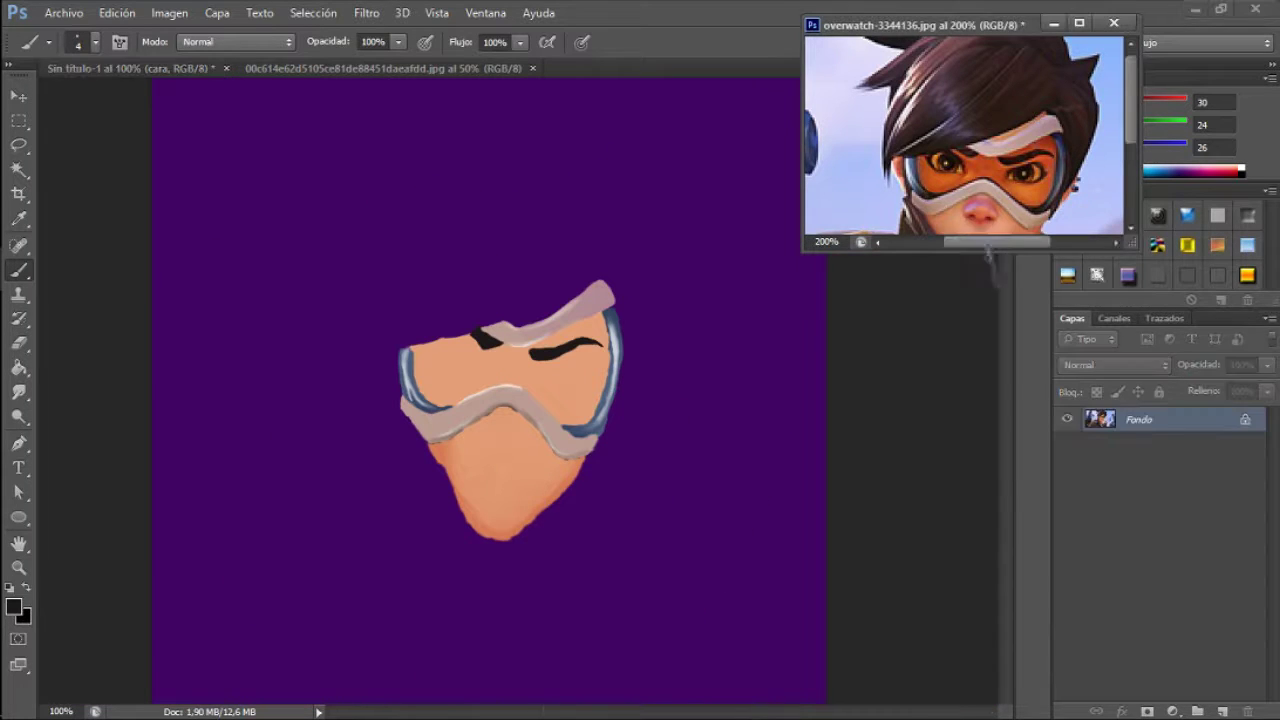
{"action": "left_click_drag", "start_coordinate": [931, 252], "coordinate": [931, 300]}
{"action": "left_click", "coordinate": [586, 494]}
Shade the cheeks and jaw on cara with the Mixer Brush in orange-brown, RGB 196, 107, 63, and erase the overspill
{"action": "right_click", "coordinate": [18, 270]}
{"action": "left_click", "coordinate": [100, 326]}
{"action": "left_click", "coordinate": [450, 480], "text": "alt"}
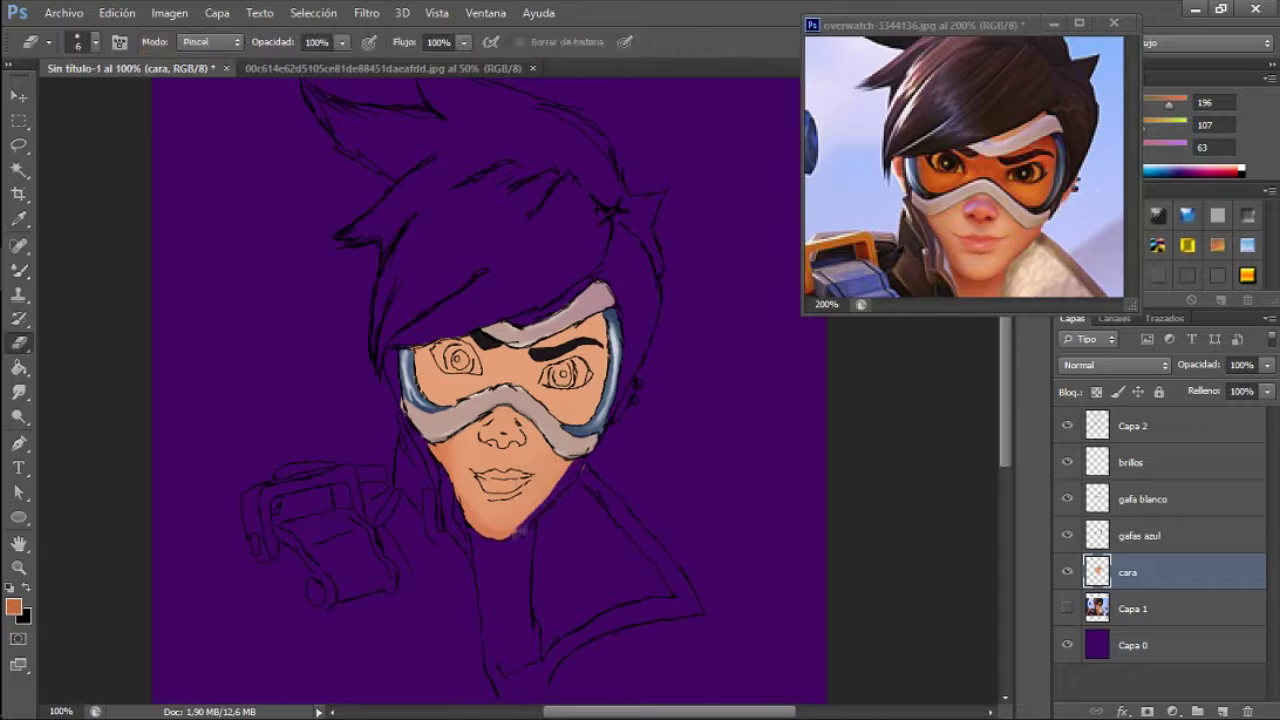
{"action": "key", "text": "e"}
{"action": "key", "text": "b"}
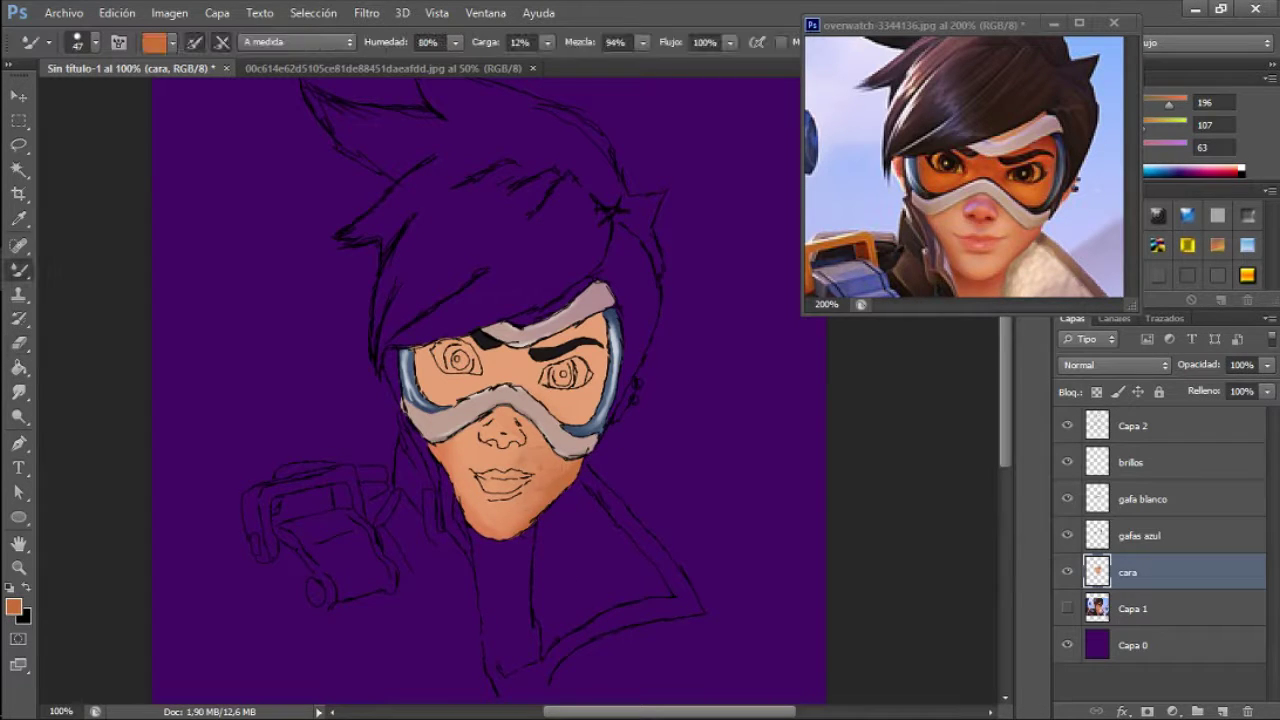
{"action": "key", "text": "e"}
Paint the nose on cara with the Mixer Brush in reddish orange, RGB 220, 109, 81, and blend in mauve, RGB 199, 147, 183
{"action": "key", "text": "ctrl+plus"}
{"action": "key", "text": "ctrl+plus"}
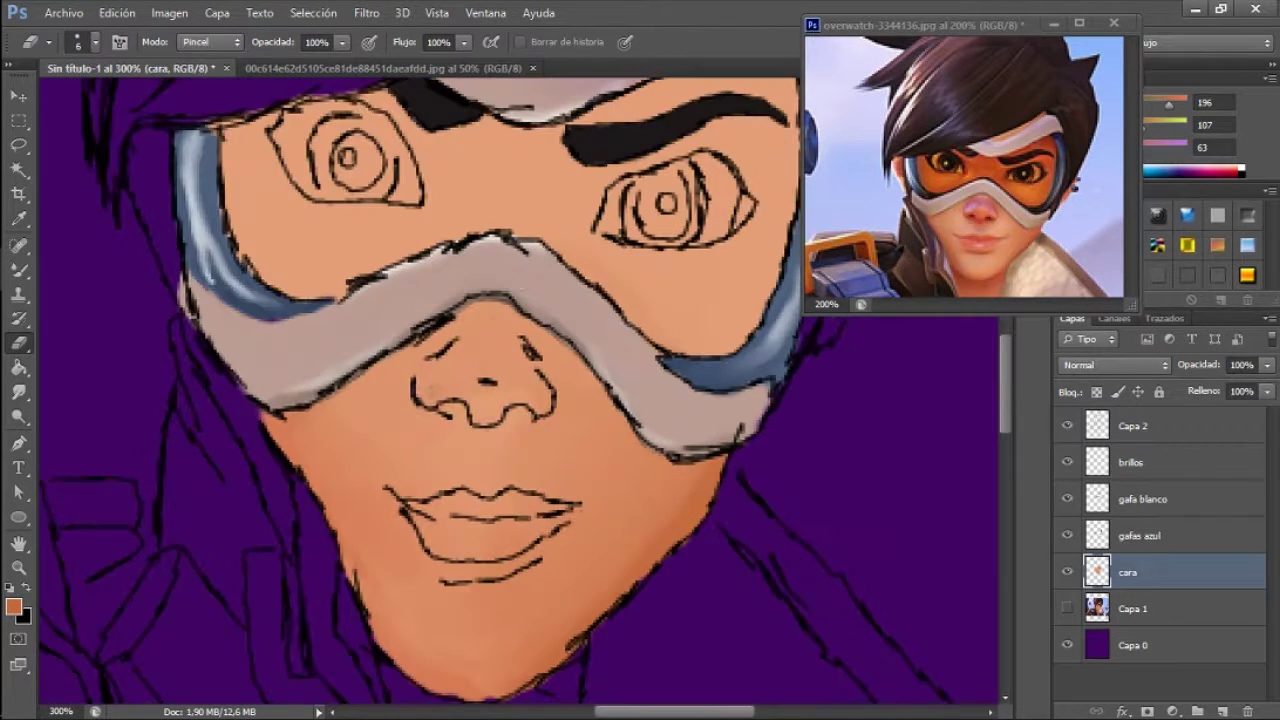
{"action": "mouse_move", "coordinate": [470, 340]}
{"action": "left_mouse_down"}
{"action": "mouse_move", "coordinate": [540, 420]}
{"action": "mouse_move", "coordinate": [550, 400]}
{"action": "mouse_move", "coordinate": [526, 340]}
{"action": "left_mouse_up"}
{"action": "key", "text": "i"}
{"action": "left_click", "coordinate": [608, 506]}
{"action": "key", "text": "b"}
{"action": "left_click", "coordinate": [1067, 427]}
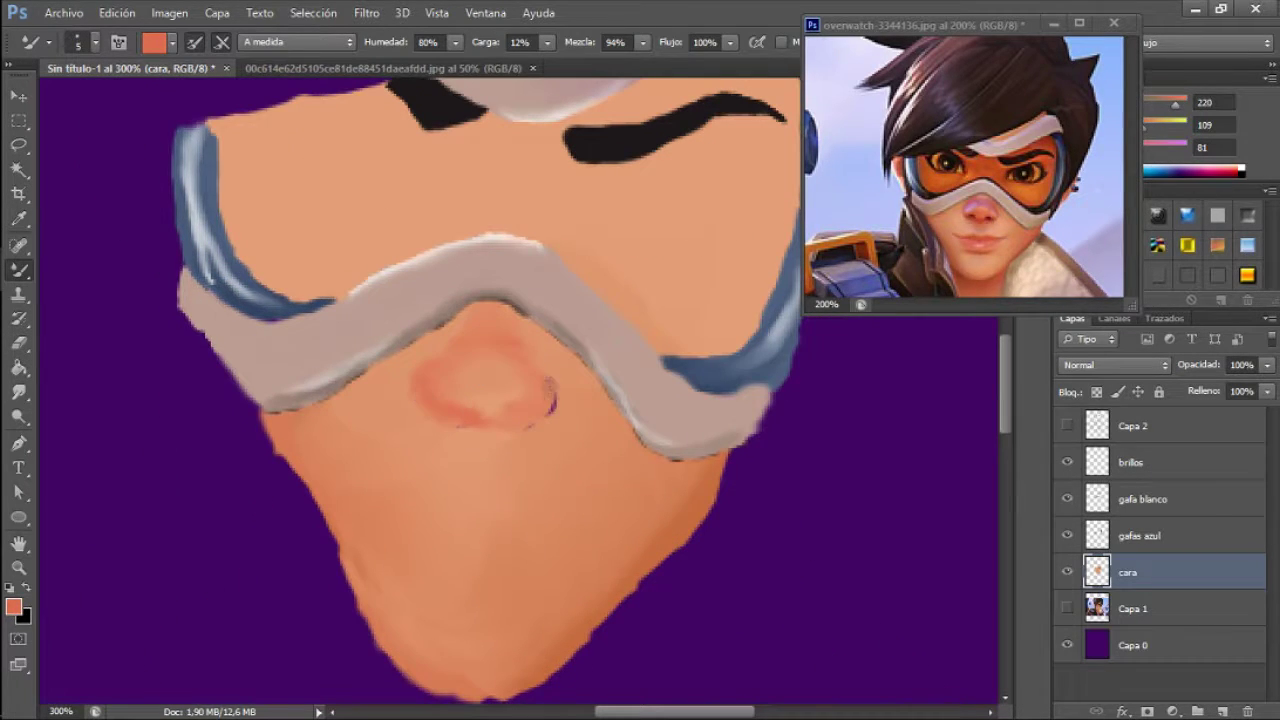
{"action": "left_click", "coordinate": [975, 210], "text": "alt"}
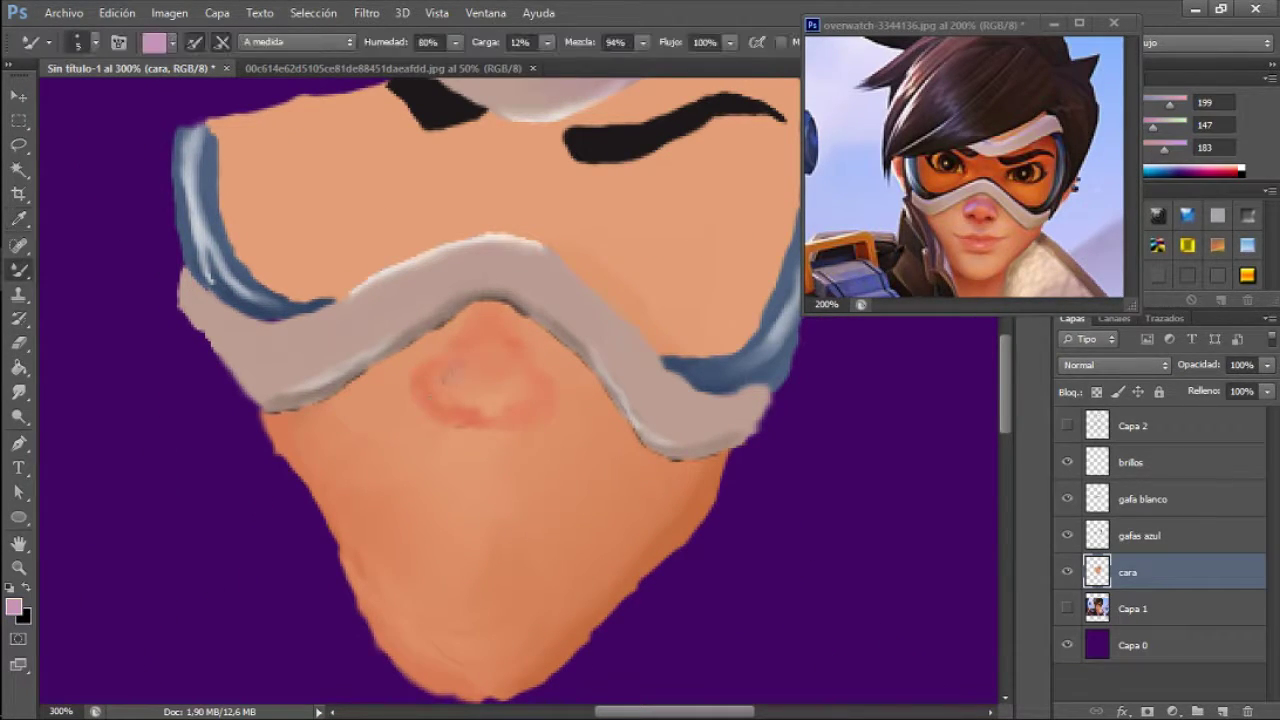
Add a white highlight to the nose tip on the brillos layer and soften it with the Smudge tool
{"action": "left_click", "coordinate": [1150, 462]}
{"action": "key", "text": "d"}
{"action": "key", "text": "x"}
{"action": "left_click", "coordinate": [483, 378]}
{"action": "key", "text": "r"}
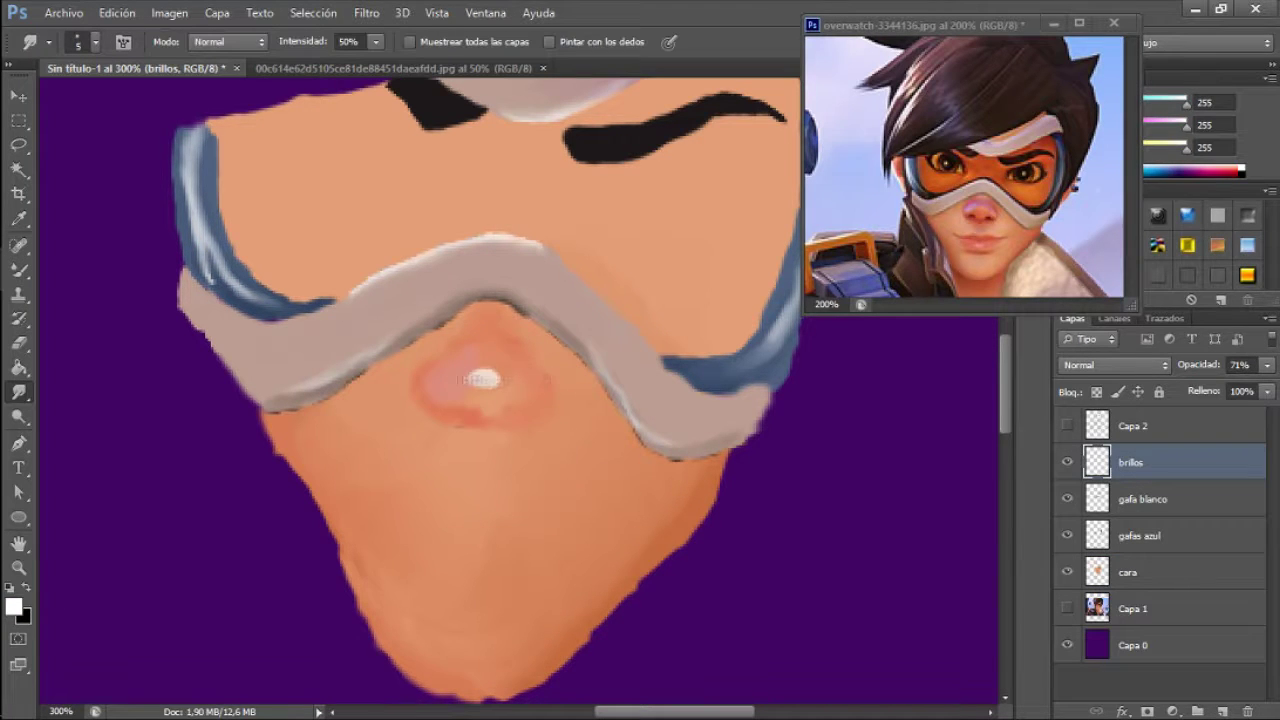
{"action": "key", "text": "ctrl+1"}
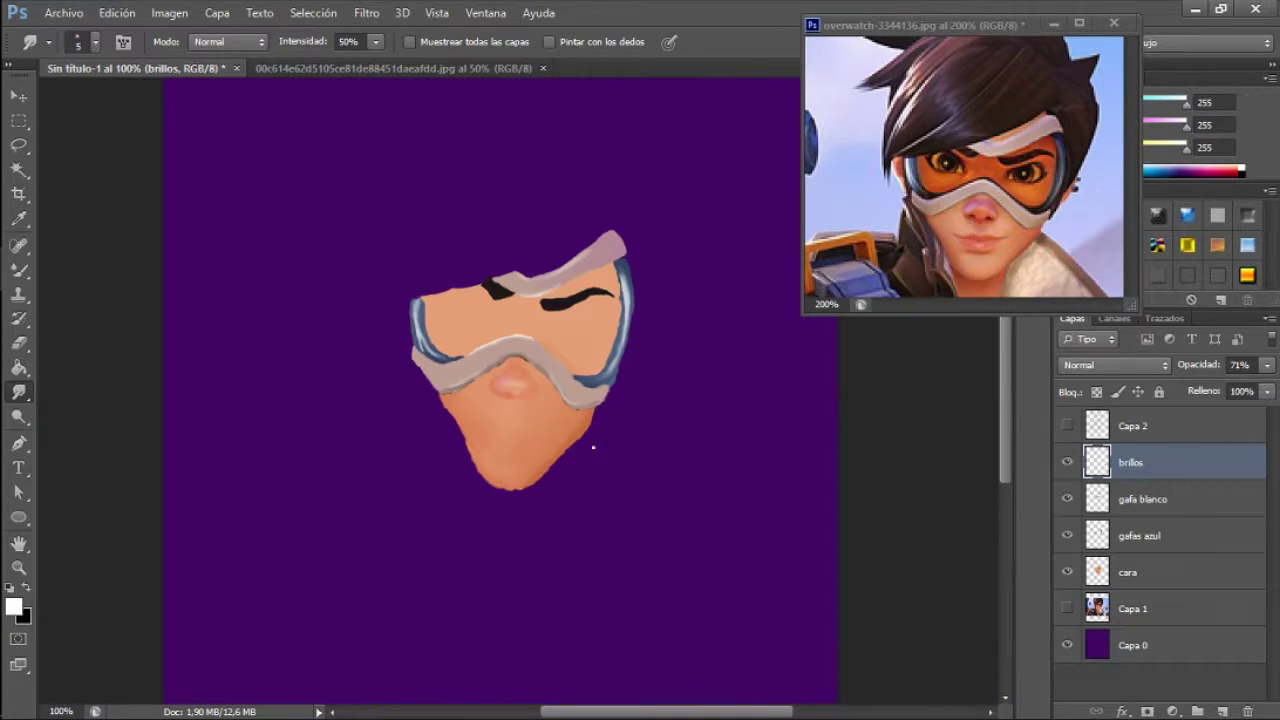
Paint both nostrils on cara in near-black, RGB 30, 24, 26, with the standard Brush at size 4 and smudge their edges
{"action": "scroll", "coordinate": [500, 390], "scroll_direction": "up", "scroll_amount": 5}
{"action": "key", "text": "b"}
{"action": "key", "text": "alt+["}
{"action": "key", "text": "alt+["}
{"action": "key", "text": "alt+["}
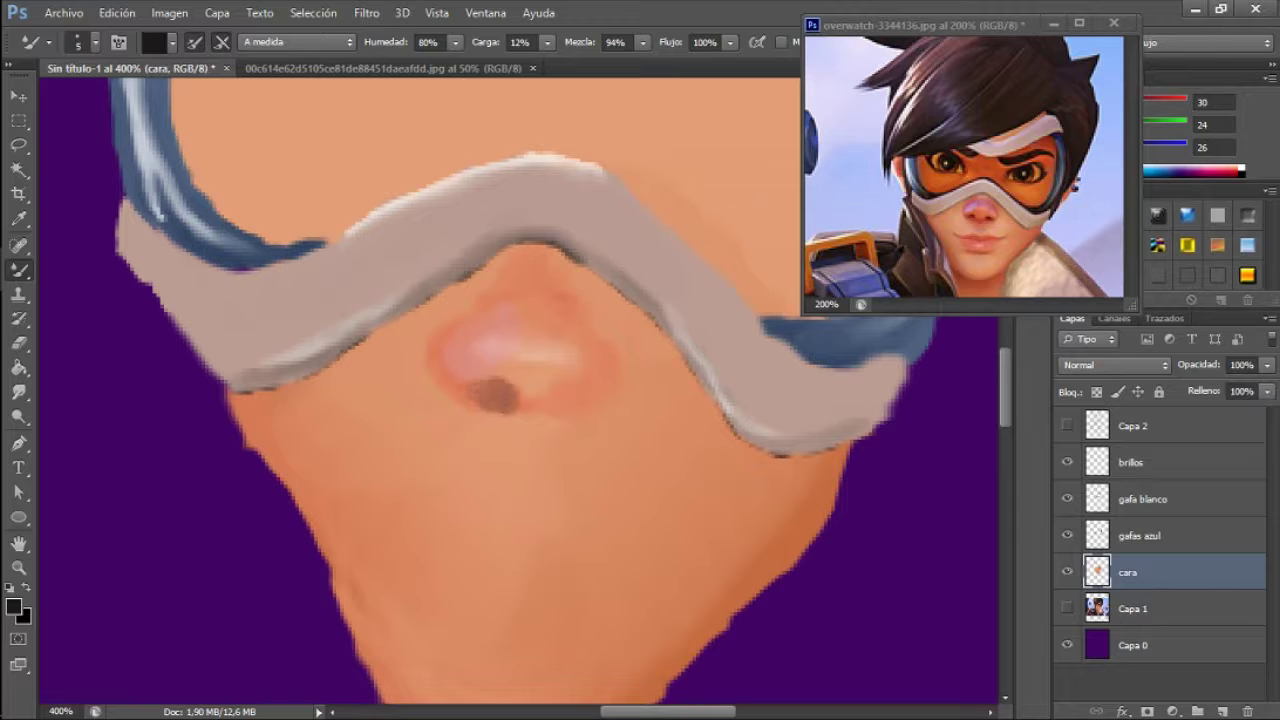
{"action": "right_click", "coordinate": [562, 419]}
{"action": "right_click", "coordinate": [18, 270]}
{"action": "left_click", "coordinate": [90, 270]}
{"action": "left_click", "coordinate": [484, 389]}
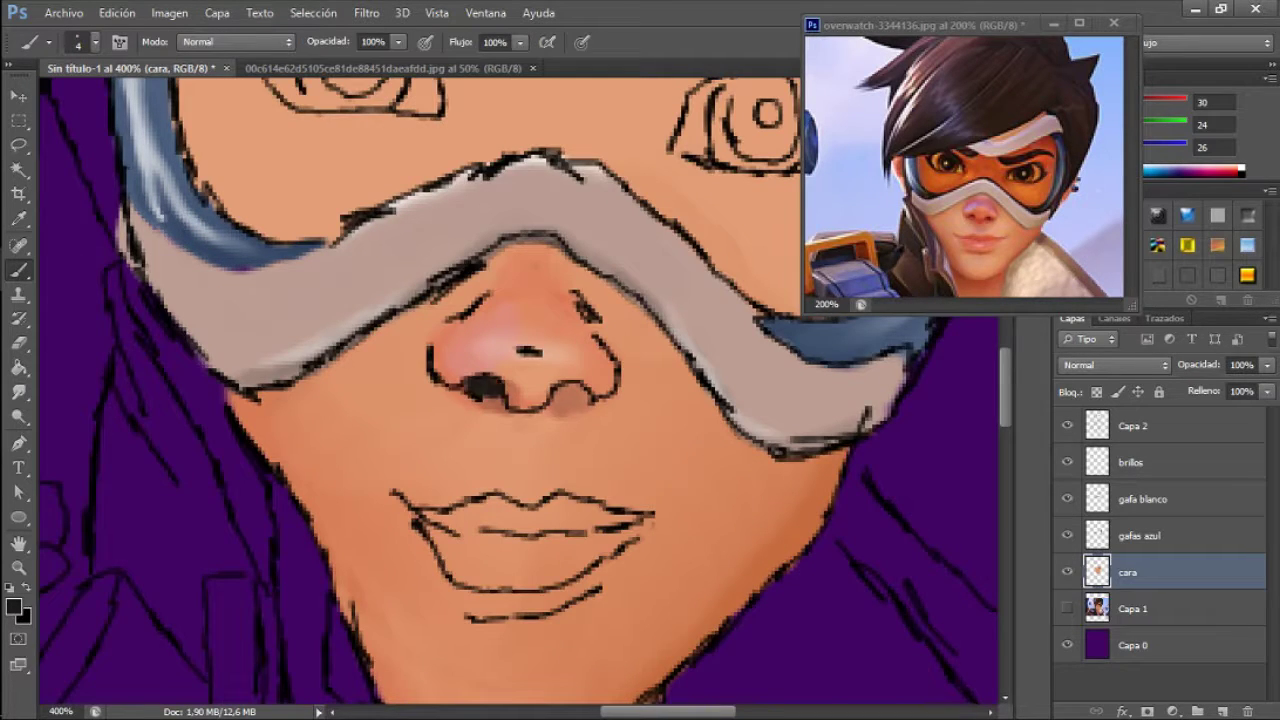
{"action": "left_click", "coordinate": [567, 395]}
{"action": "key", "text": "r"}
{"action": "left_click_drag", "start_coordinate": [478, 388], "coordinate": [492, 390]}
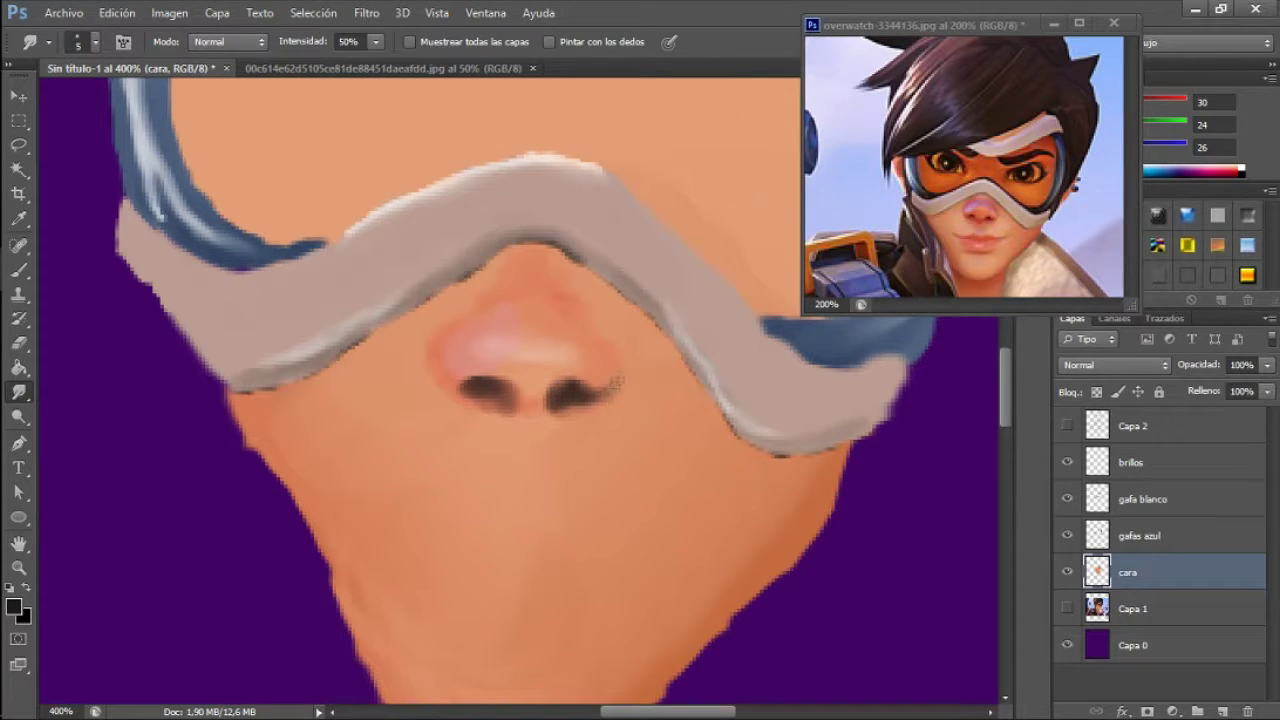
Switch to Discord and upload an image of the painting in progress to the #general channel
{"action": "key", "text": "ctrl+0"}
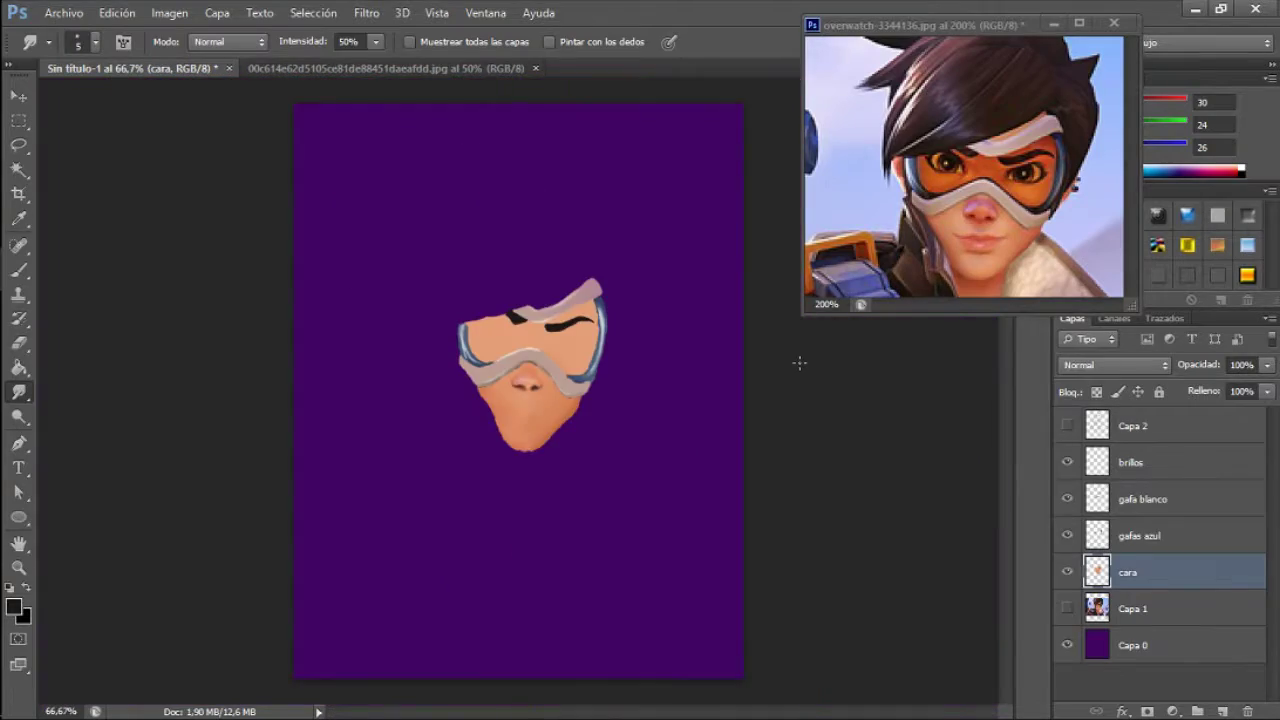
{"action": "key", "text": "alt+Tab"}
{"action": "left_click", "coordinate": [389, 614]}
{"action": "scroll", "coordinate": [75, 250], "scroll_direction": "down", "scroll_amount": 3}
{"action": "left_click", "coordinate": [103, 220]}
{"action": "left_click", "coordinate": [89, 222]}
{"action": "double_click", "coordinate": [442, 150]}
{"action": "left_click", "coordinate": [851, 443]}
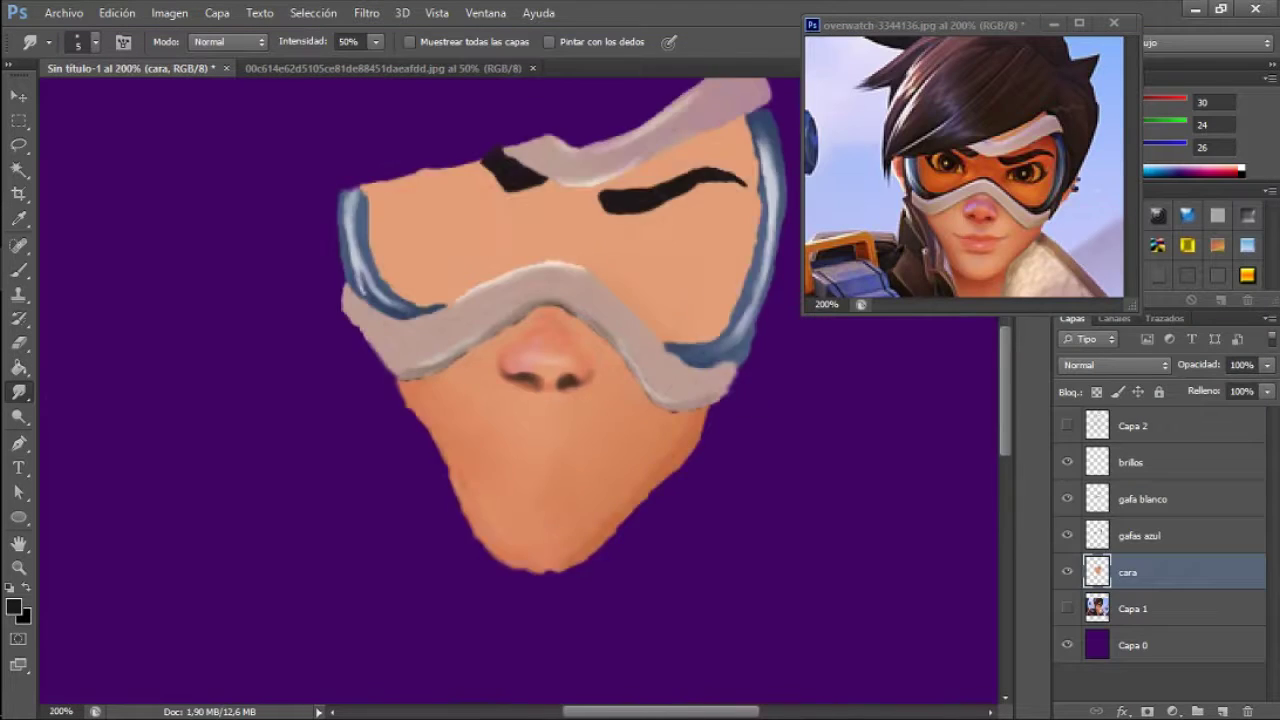
Darken the lower edge of the lower goggle frame on gafa blanco with a size 1 brush and smudge the line
{"action": "scroll", "coordinate": [530, 400], "scroll_direction": "up", "scroll_amount": 4}
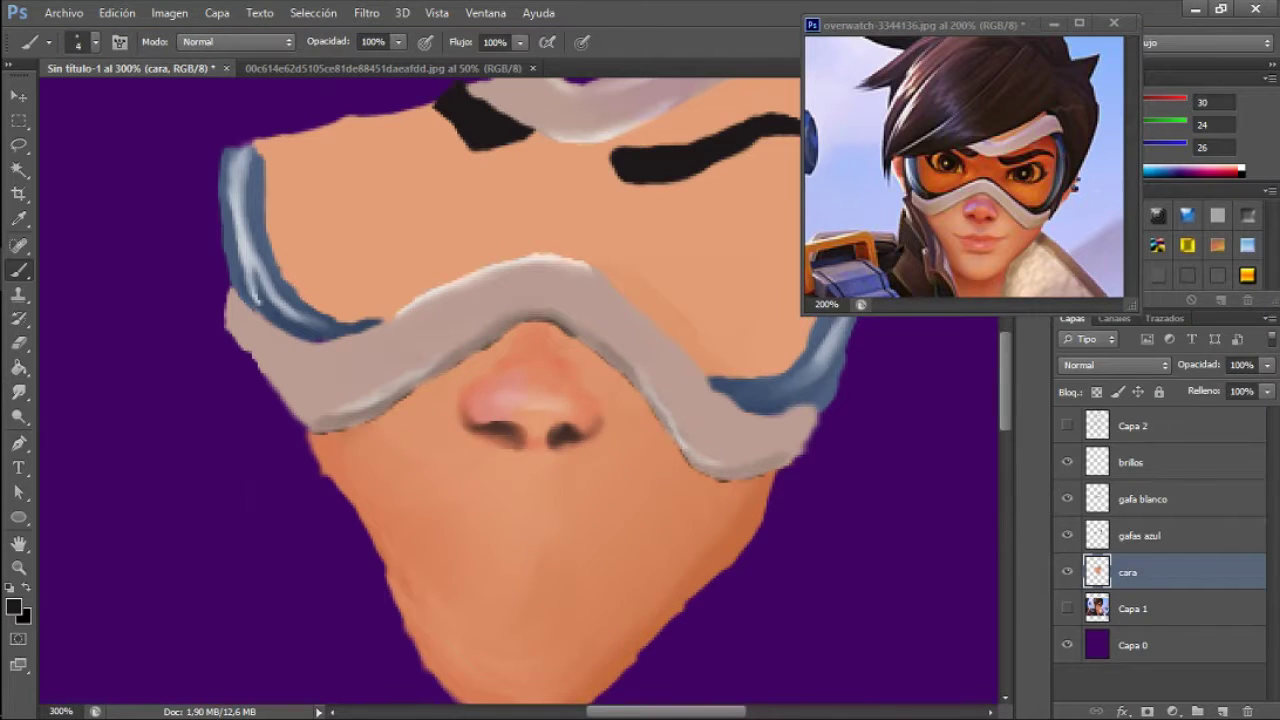
{"action": "left_click", "coordinate": [1150, 502]}
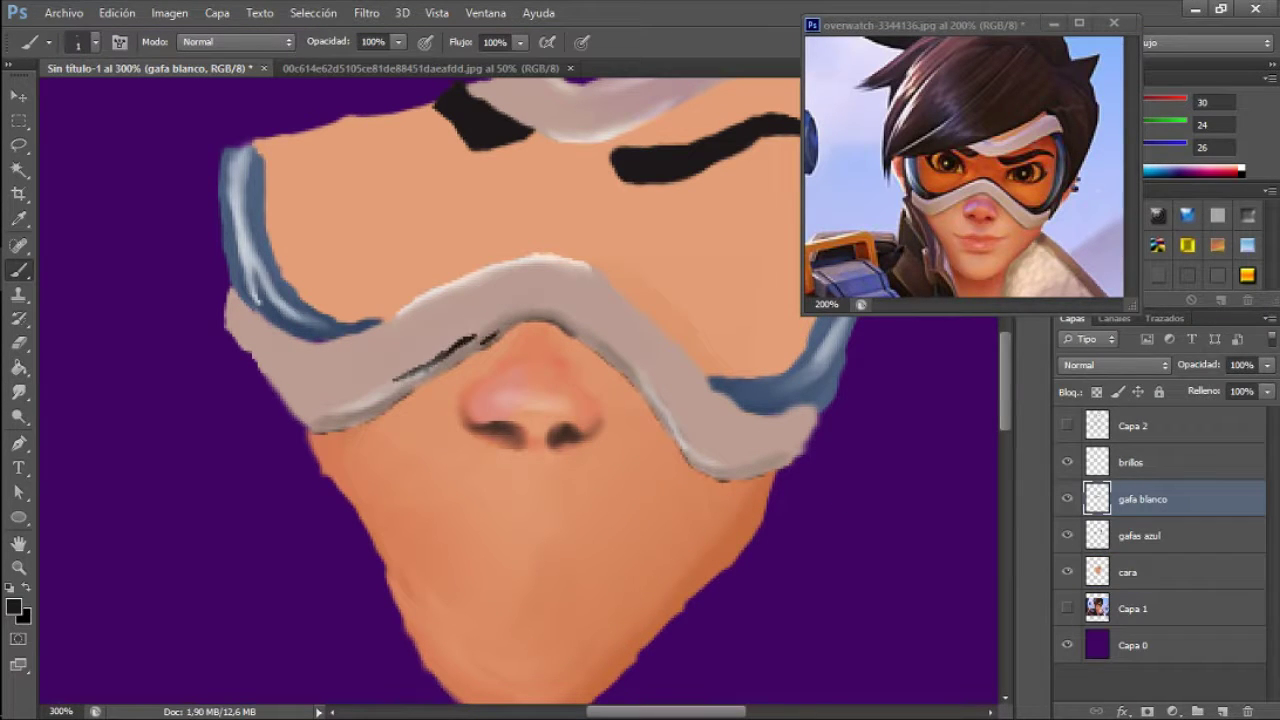
{"action": "key", "text": "r"}
{"action": "left_click_drag", "start_coordinate": [395, 378], "coordinate": [475, 340]}
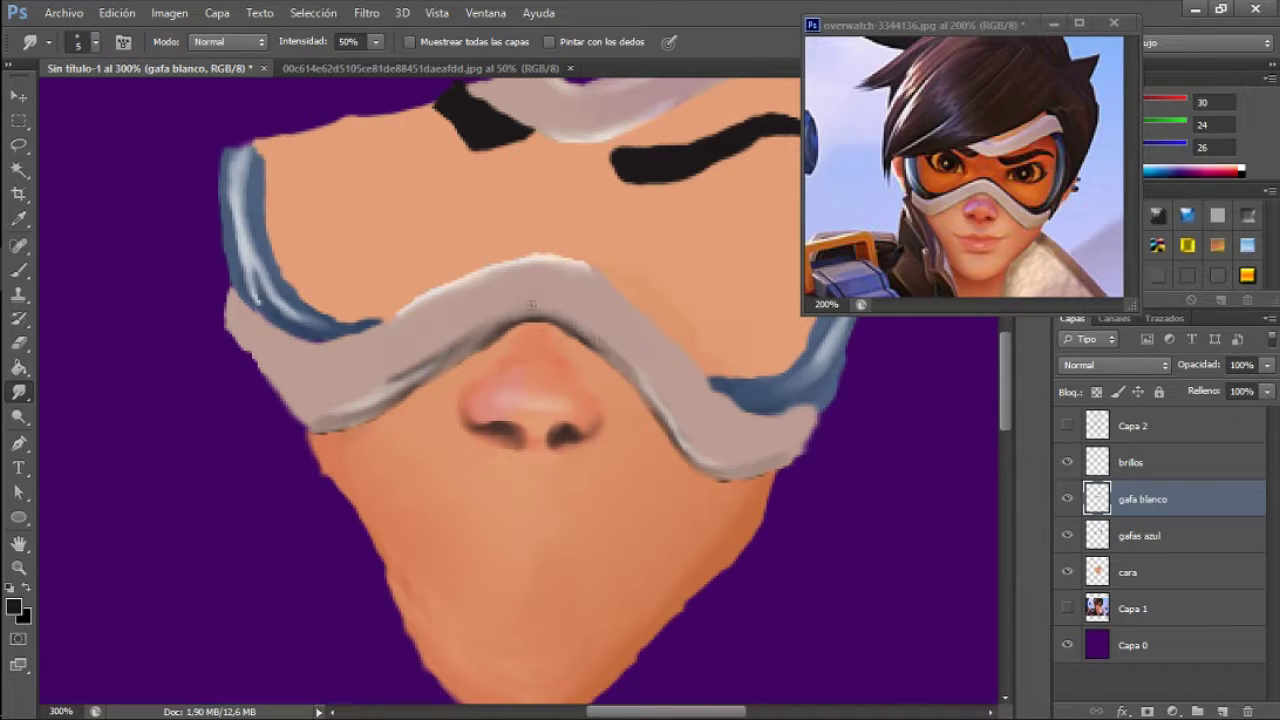
Capture the canvas area as a screenshot and share the updated painting in the Discord chat
{"action": "key", "text": "ctrl+minus"}
{"action": "key", "text": "ctrl+minus"}
{"action": "key", "text": "ctrl+minus"}
{"action": "key", "text": "Print"}
{"action": "left_click_drag", "start_coordinate": [293, 103], "coordinate": [758, 682]}
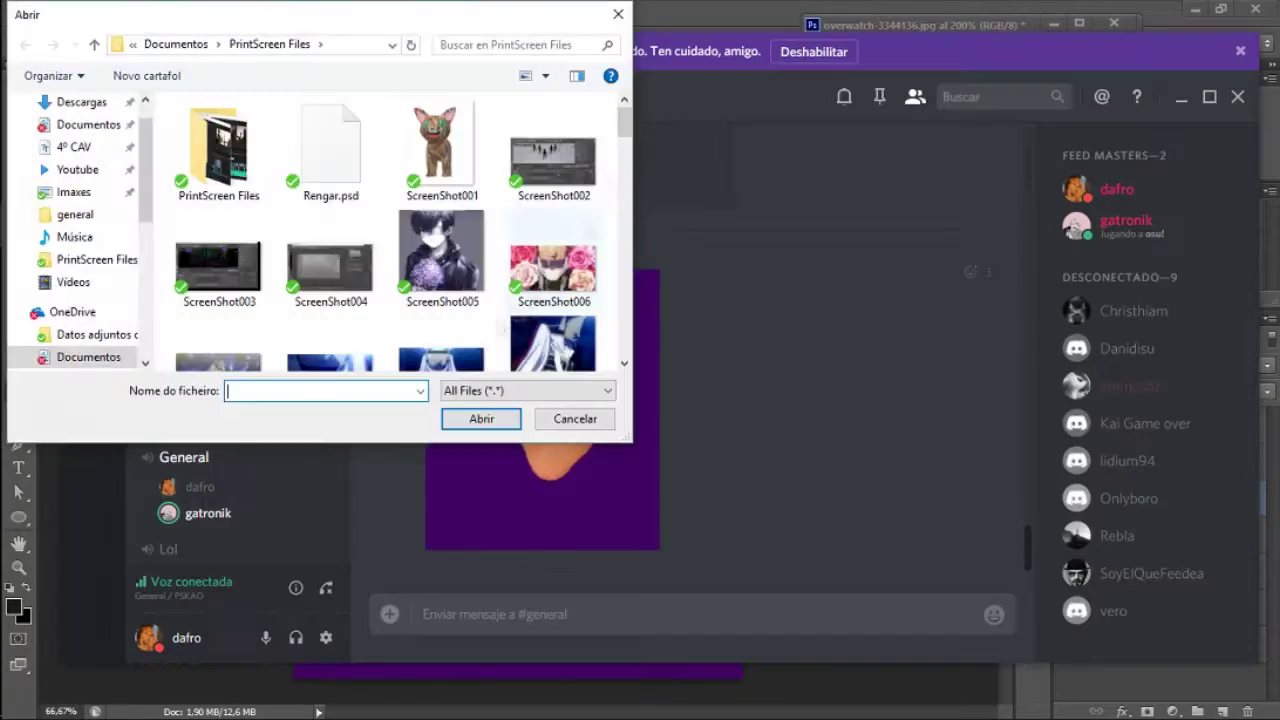
{"action": "key", "text": "Return"}
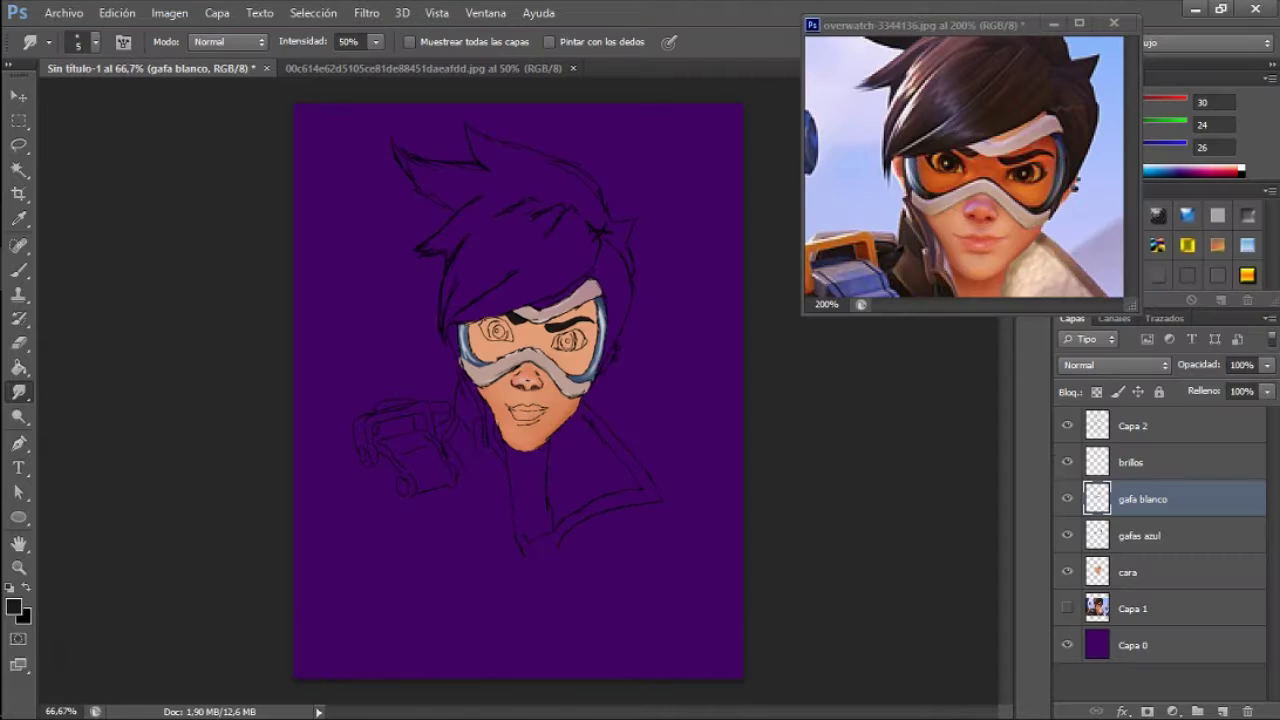
Activate the cara layer and paint the upper lip over the sketch with a darker skin tone using the Mixer Brush
{"action": "key", "text": "ctrl+plus"}
{"action": "key", "text": "ctrl+plus"}
{"action": "key", "text": "alt+bracketleft"}
{"action": "key", "text": "alt+bracketleft"}
{"action": "scroll", "coordinate": [520, 390], "scroll_direction": "down", "scroll_amount": 1}
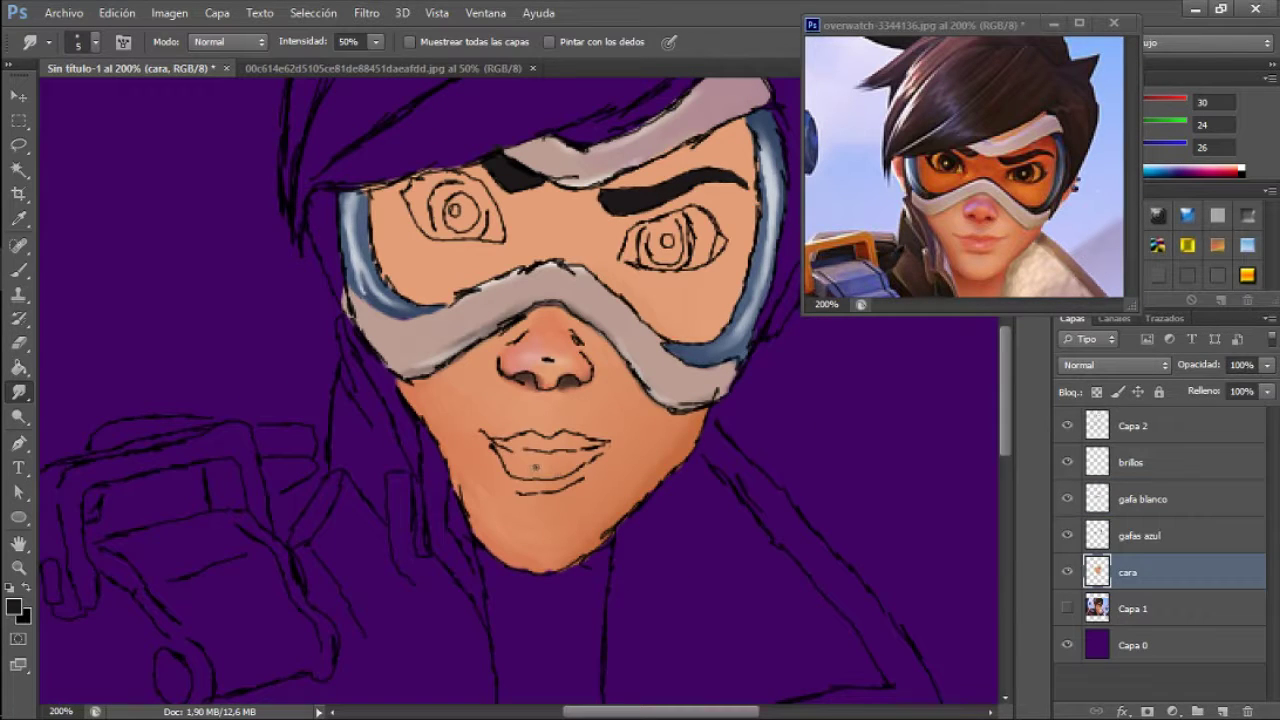
{"action": "key", "text": "e"}
{"action": "key", "text": "i"}
{"action": "right_click", "coordinate": [18, 268]}
{"action": "left_click", "coordinate": [100, 318]}
{"action": "key", "text": "ctrl+plus"}
{"action": "right_click", "coordinate": [533, 428]}
{"action": "key", "text": "Return"}
{"action": "left_click_drag", "start_coordinate": [500, 425], "coordinate": [665, 420]}
Paint the lower lip on cara in the pinkish red sampled from the reference, RGB 215, 107, 97
{"action": "left_click", "coordinate": [994, 221], "text": "alt"}
{"action": "left_click_drag", "start_coordinate": [480, 450], "coordinate": [585, 480]}
{"action": "key", "text": "ctrl+z"}
{"action": "left_click_drag", "start_coordinate": [485, 460], "coordinate": [650, 455]}
{"action": "left_click_drag", "start_coordinate": [530, 480], "coordinate": [655, 470]}
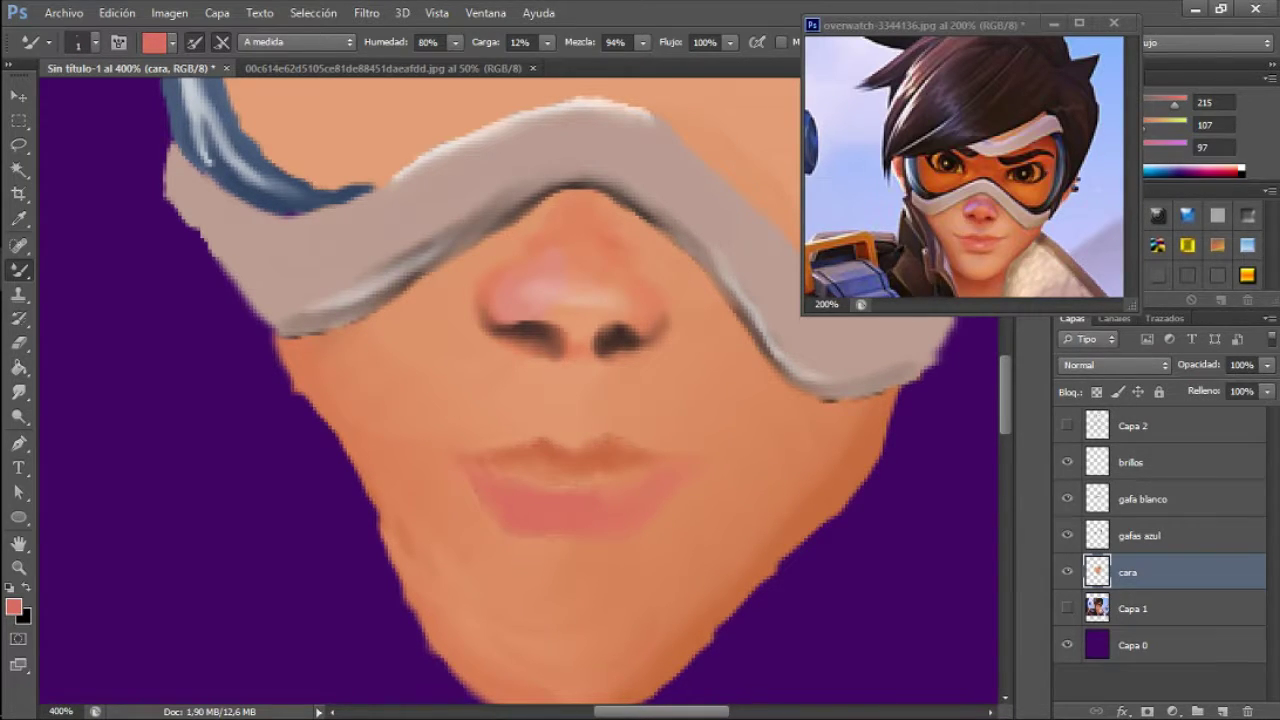
Outline the lips and mouth line on cara in black with the standard Brush at size 1, following the Capa 2 sketch
{"action": "scroll", "coordinate": [530, 365], "scroll_direction": "up", "scroll_amount": 1}
{"action": "left_click", "coordinate": [651, 286], "text": "alt"}
{"action": "key", "text": "alt+bracketright"}
{"action": "key", "text": "alt+bracketright"}
{"action": "key", "text": "alt+bracketright"}
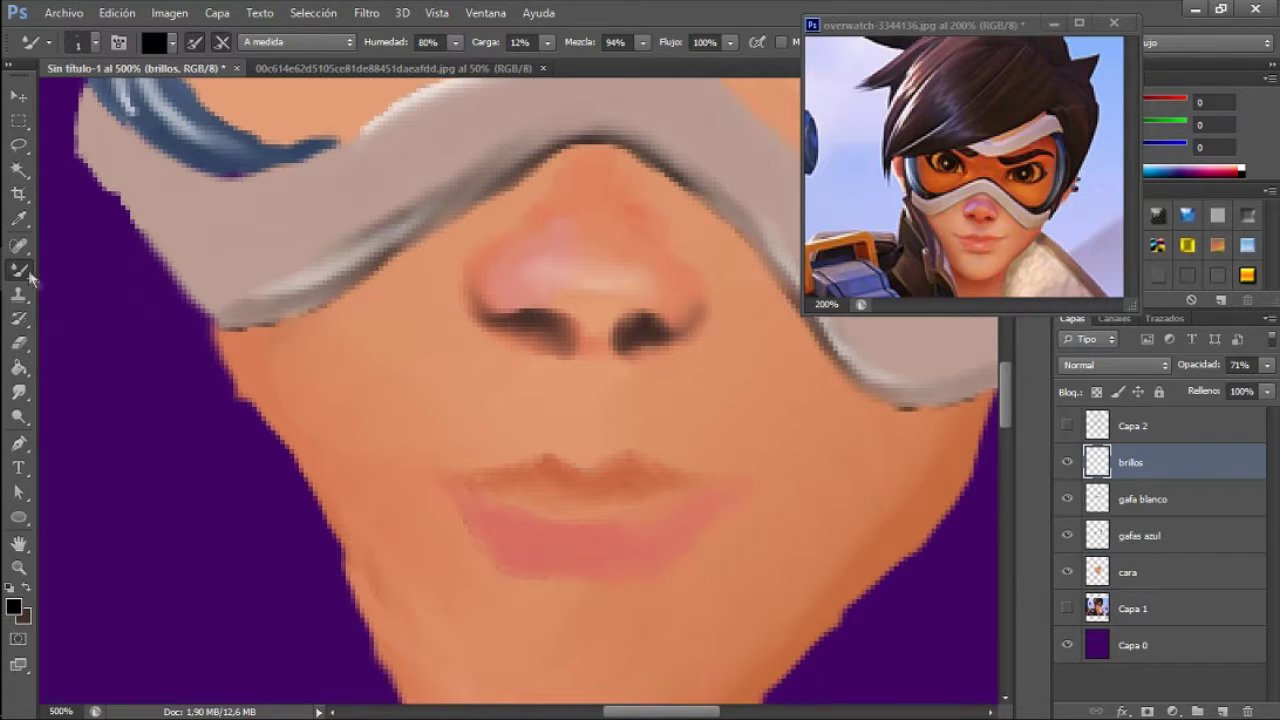
{"action": "right_click", "coordinate": [18, 270]}
{"action": "left_click", "coordinate": [100, 270]}
{"action": "key", "text": "alt+bracketleft"}
{"action": "key", "text": "alt+bracketleft"}
{"action": "key", "text": "alt+bracketleft"}
{"action": "left_click", "coordinate": [1067, 425]}
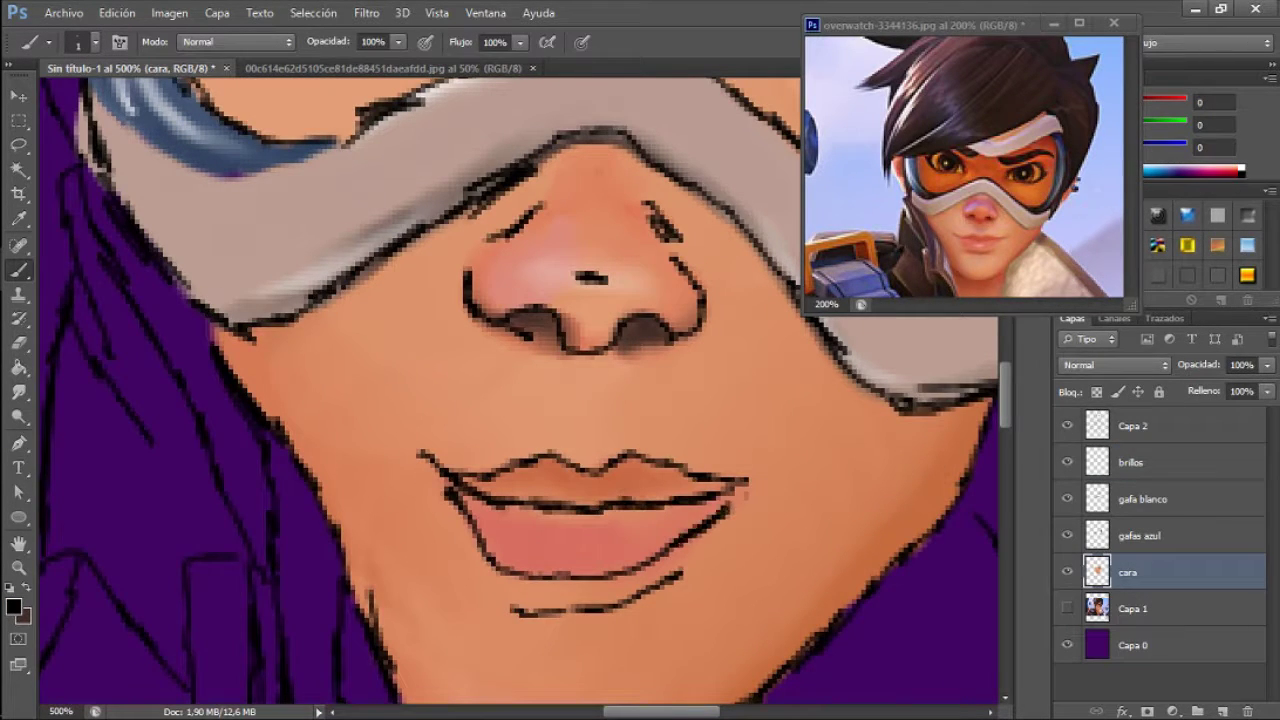
{"action": "left_click", "coordinate": [1067, 425]}
{"action": "right_click", "coordinate": [543, 450]}
{"action": "key", "text": "Escape"}
Soften the black lip outlines with the Smudge tool, increasing its size to 6 for the mouth line and lower lip
{"action": "left_click", "coordinate": [18, 392]}
{"action": "left_click_drag", "start_coordinate": [500, 462], "coordinate": [650, 460]}
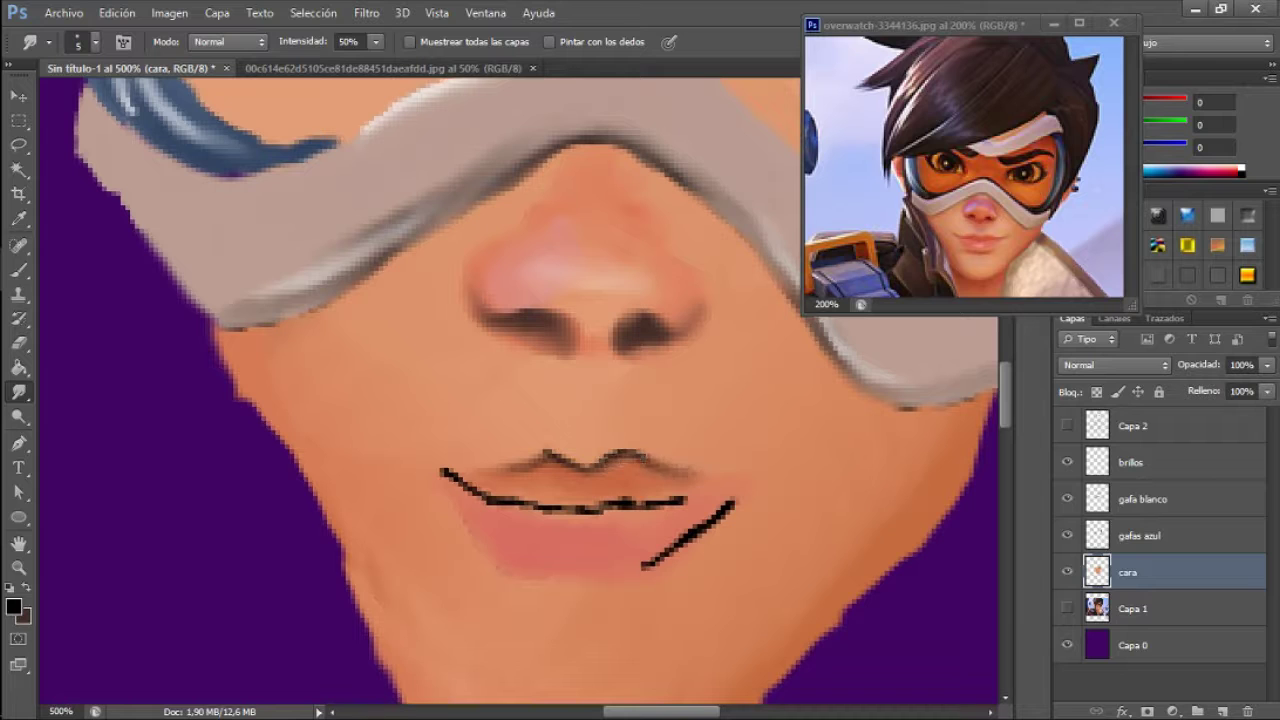
{"action": "key", "text": "bracketright"}
{"action": "key", "text": "bracketright"}
{"action": "key", "text": "bracketright"}
{"action": "key", "text": "bracketright"}
{"action": "key", "text": "bracketright"}
{"action": "mouse_move", "coordinate": [455, 478]}
{"action": "left_mouse_down"}
{"action": "mouse_move", "coordinate": [580, 508]}
{"action": "mouse_move", "coordinate": [700, 500]}
{"action": "left_mouse_up"}
{"action": "left_click_drag", "start_coordinate": [645, 565], "coordinate": [740, 500]}
{"action": "scroll", "coordinate": [723, 563], "scroll_direction": "down", "scroll_amount": 10}
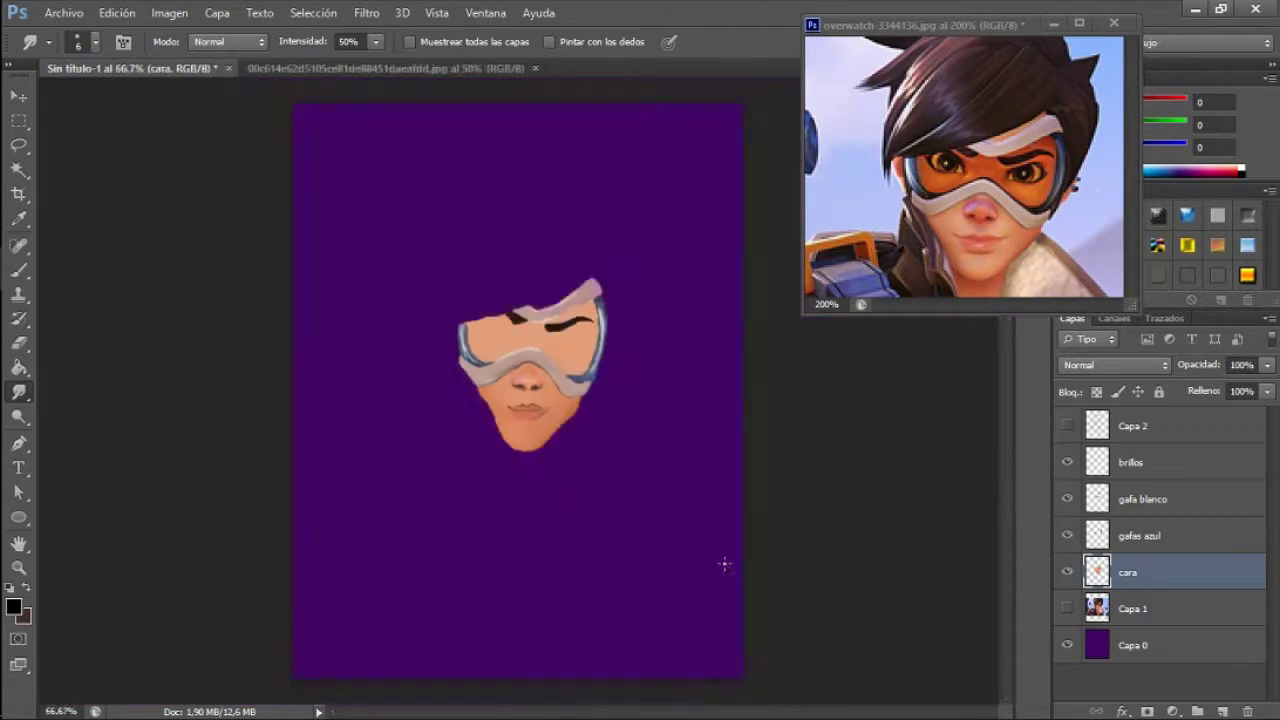
Paint a small white highlight on the centre of the lower lip on the brillos layer, using the Brush at size 4
{"action": "scroll", "coordinate": [576, 524], "scroll_direction": "up", "scroll_amount": 9}
{"action": "key", "text": "b"}
{"action": "left_click", "coordinate": [610, 526], "text": "alt"}
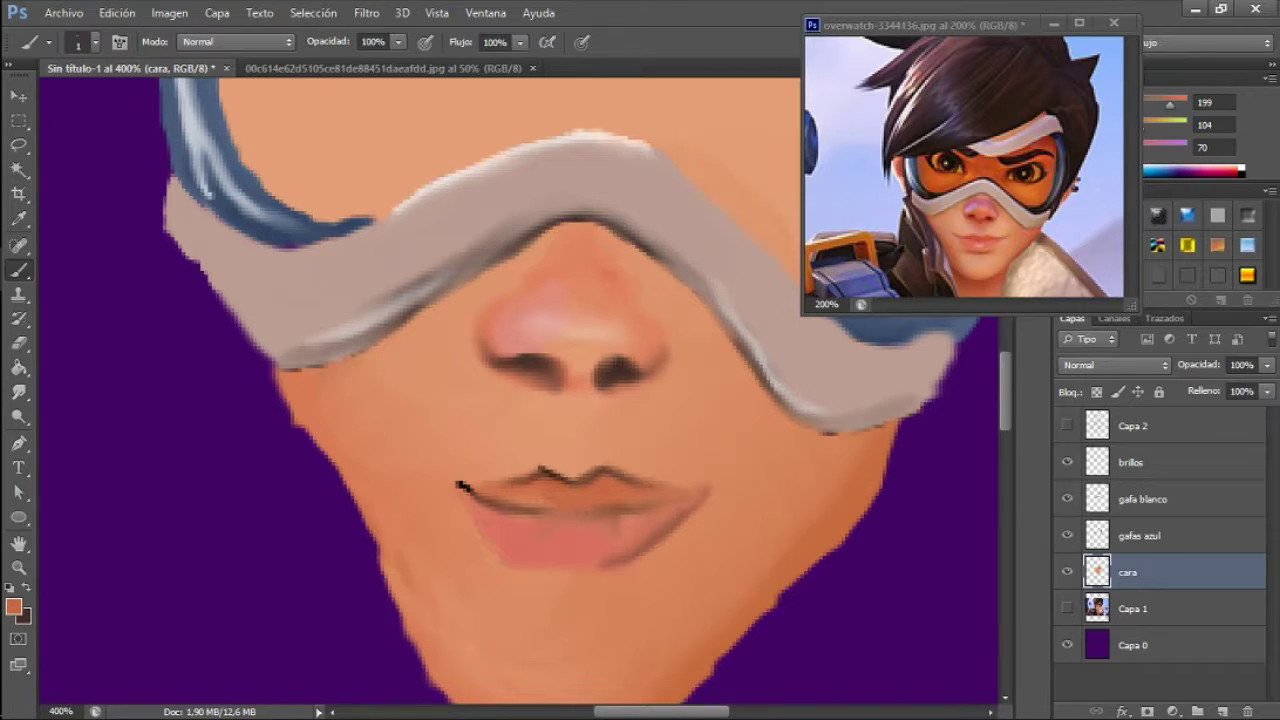
{"action": "left_click", "coordinate": [570, 540], "text": "alt"}
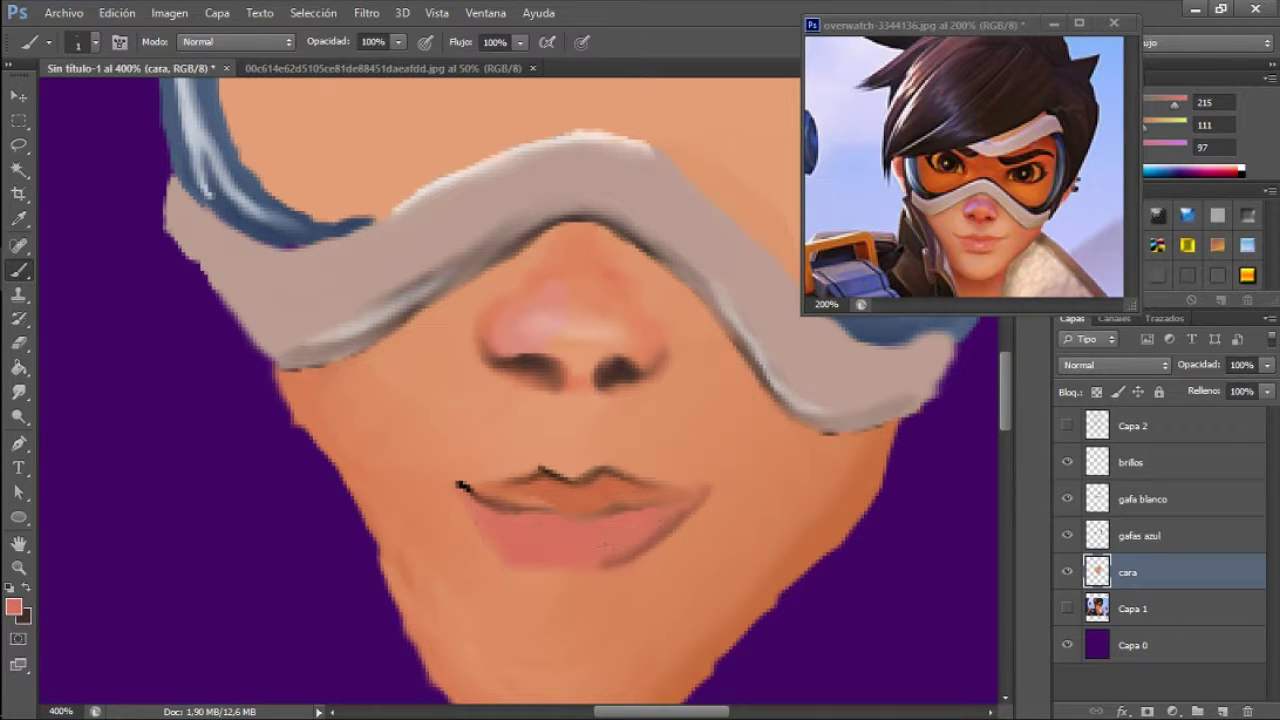
{"action": "left_click", "coordinate": [1131, 462]}
{"action": "key", "text": "d"}
{"action": "key", "text": "x"}
{"action": "right_click", "coordinate": [566, 537]}
{"action": "key", "text": "Return"}
{"action": "left_click", "coordinate": [593, 534]}
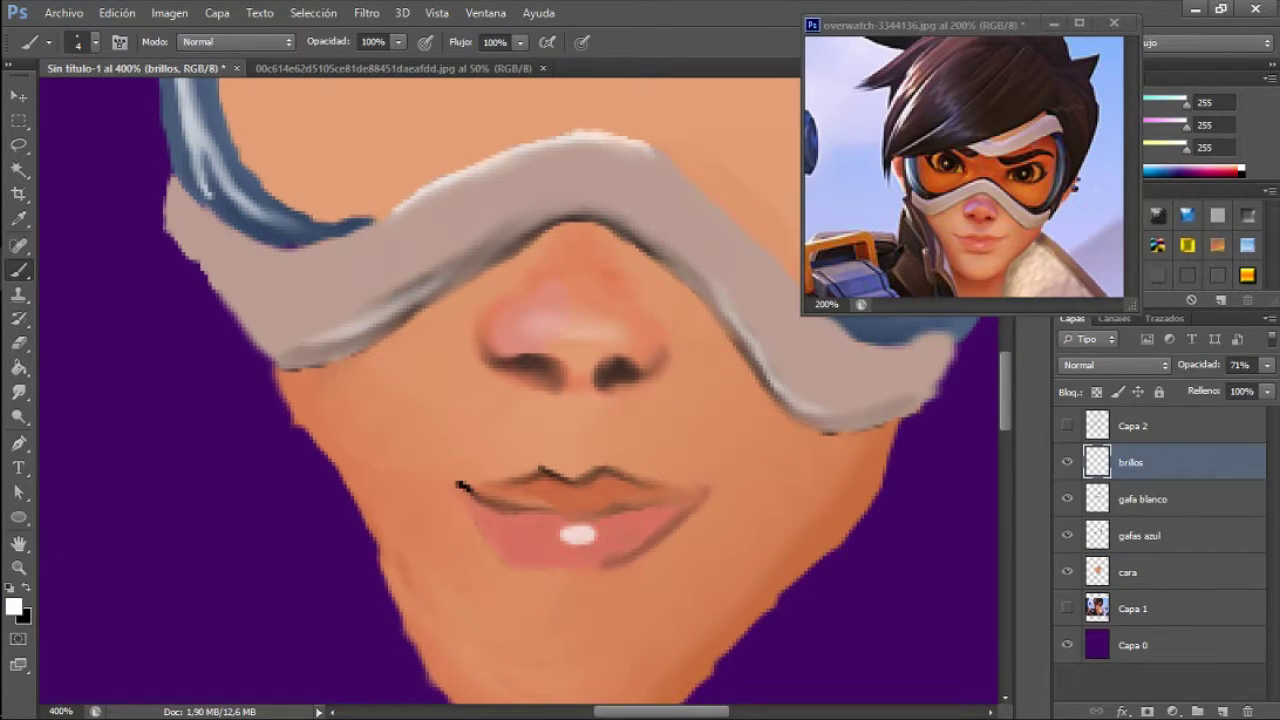
Soften the white lower-lip highlight on brillos with the Smudge tool so that it blends into the pink
{"action": "key", "text": "r"}
{"action": "left_click_drag", "start_coordinate": [600, 534], "coordinate": [550, 536]}
{"action": "scroll", "coordinate": [580, 537], "scroll_direction": "down", "scroll_amount": 1}
{"action": "scroll", "coordinate": [580, 537], "scroll_direction": "up", "scroll_amount": 2}
{"action": "left_click", "coordinate": [590, 570], "text": "ctrl"}
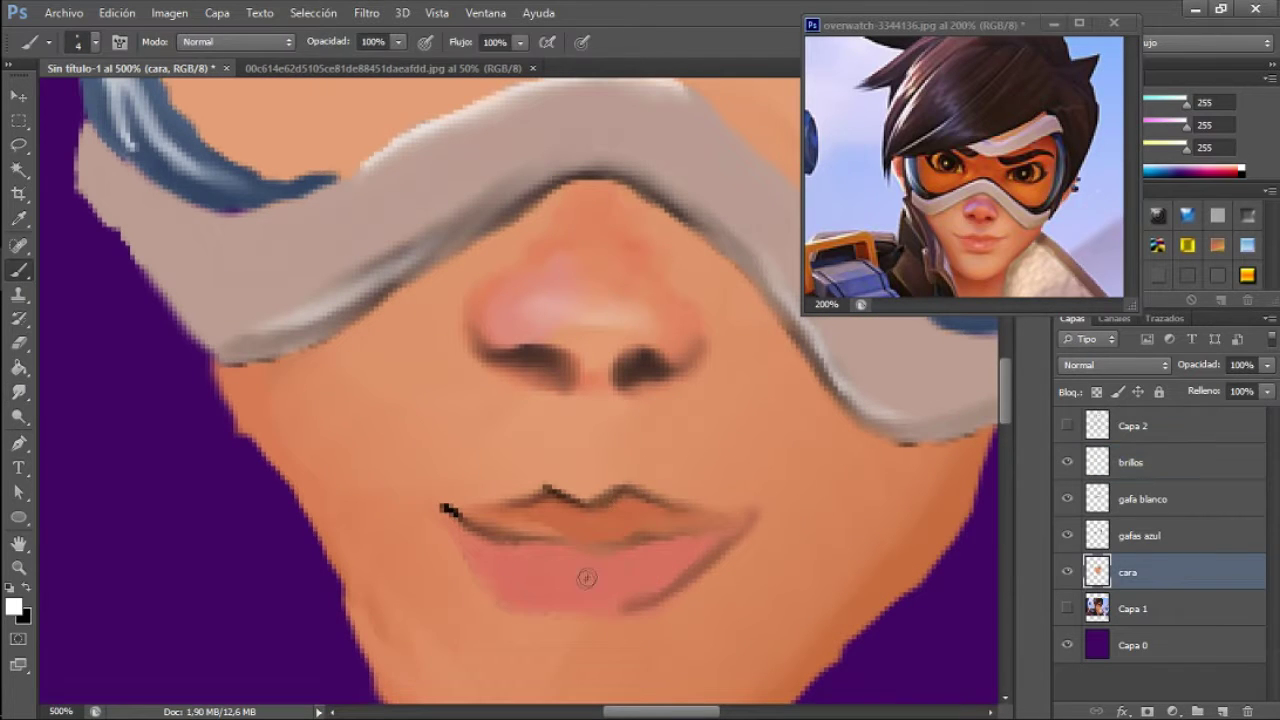
{"action": "left_click", "coordinate": [576, 575], "text": "ctrl"}
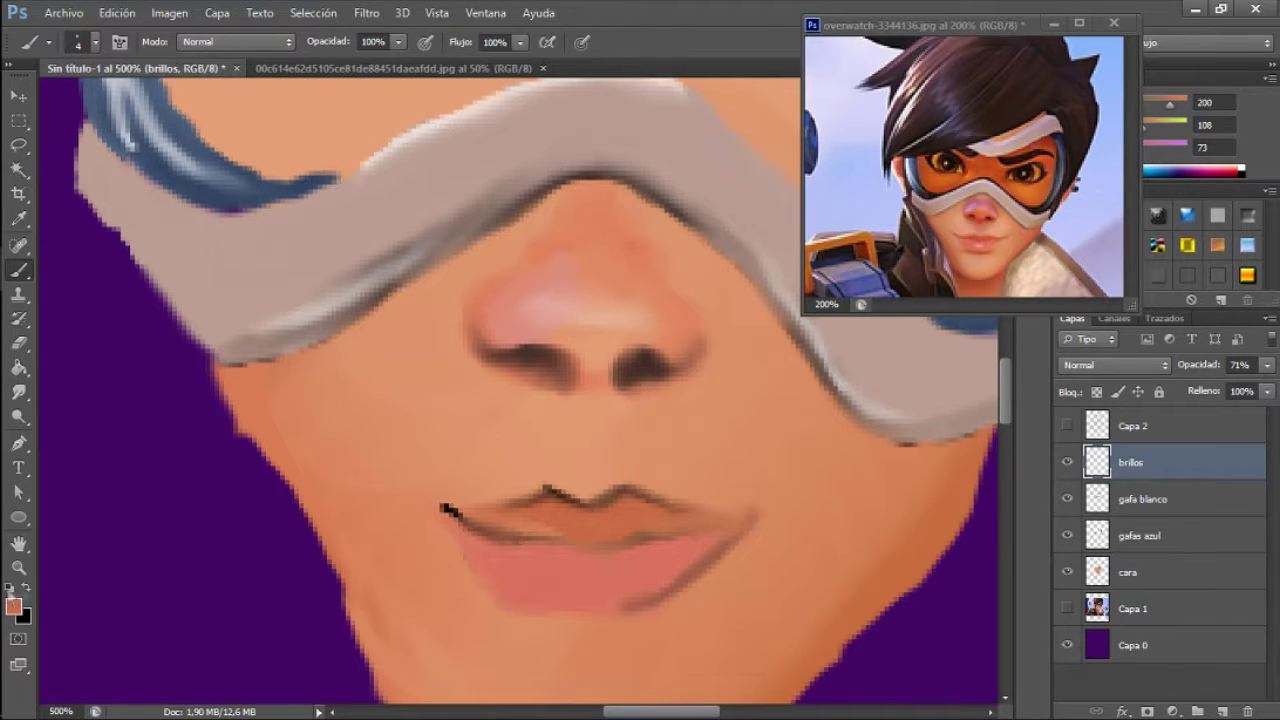
{"action": "key", "text": "7"}
{"action": "key", "text": "1"}
Shade the left edge of the lower lip on cara in RGB 199, 104, 70 and blend it with the Mixer Brush
{"action": "left_click", "coordinate": [430, 540], "text": "ctrl"}
{"action": "key", "text": "b"}
{"action": "left_click", "coordinate": [430, 540], "text": "alt"}
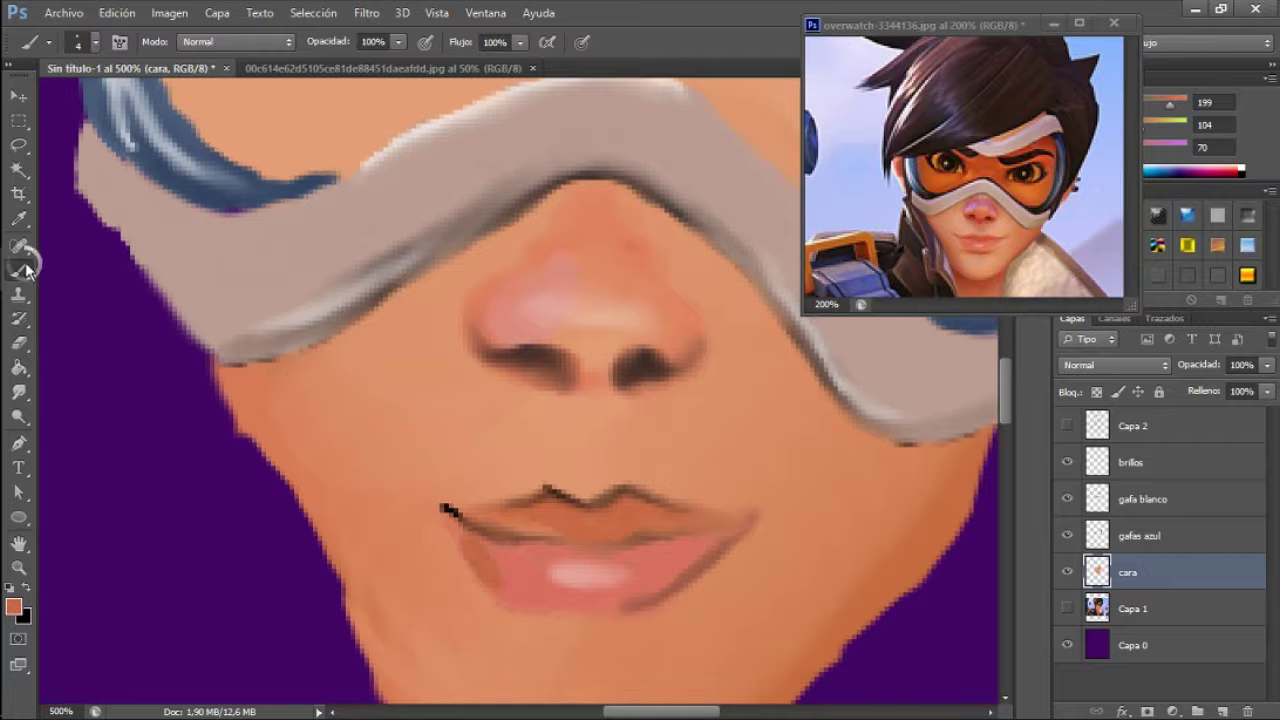
{"action": "key", "text": "shift+b"}
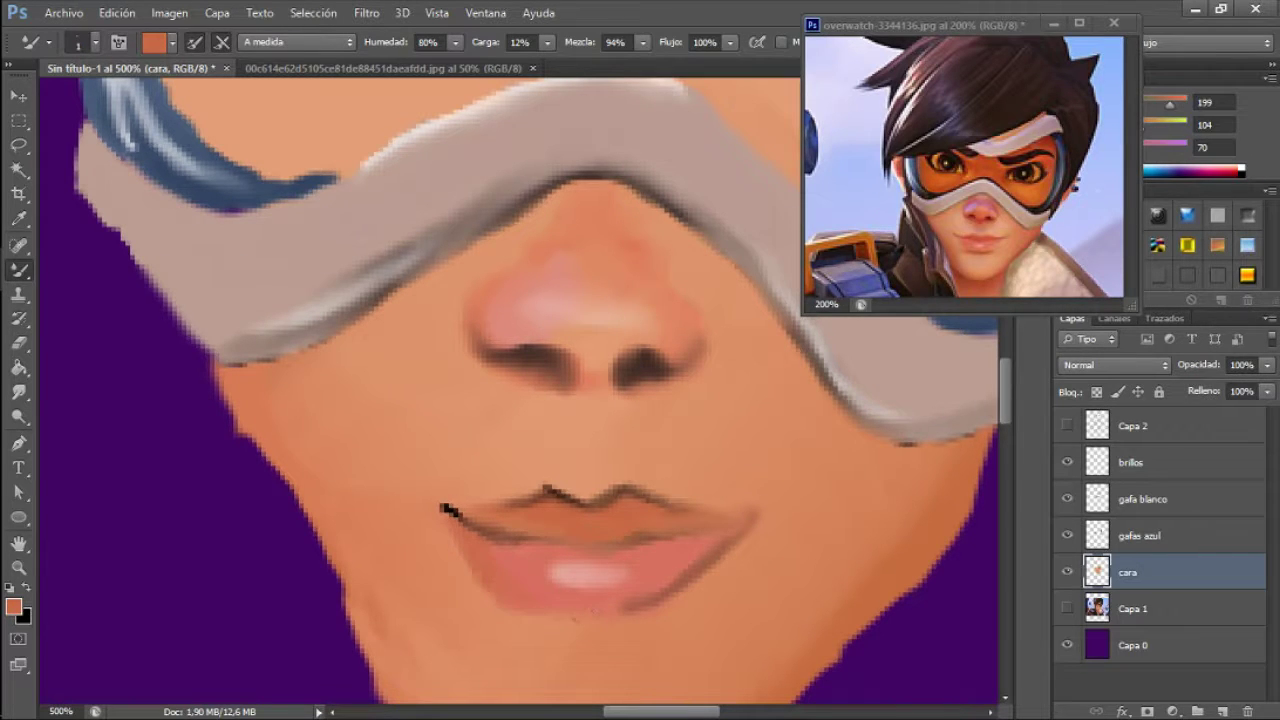
Try to erase a thin strip beneath the lower lip on cara
{"action": "scroll", "coordinate": [520, 400], "scroll_direction": "down", "scroll_amount": 3}
{"action": "key", "text": "alt+bracketright"}
{"action": "key", "text": "alt+bracketright"}
{"action": "key", "text": "alt+bracketright"}
{"action": "key", "text": "e"}
{"action": "key", "text": "alt+bracketleft"}
{"action": "key", "text": "alt+bracketleft"}
{"action": "key", "text": "alt+bracketleft"}
{"action": "left_click_drag", "start_coordinate": [570, 533], "coordinate": [612, 530]}
Shade the lower edge of the lower lip on cara with the Mixer Brush and sample the skin tone RGB 219, 135, 97
{"action": "key", "text": "b"}
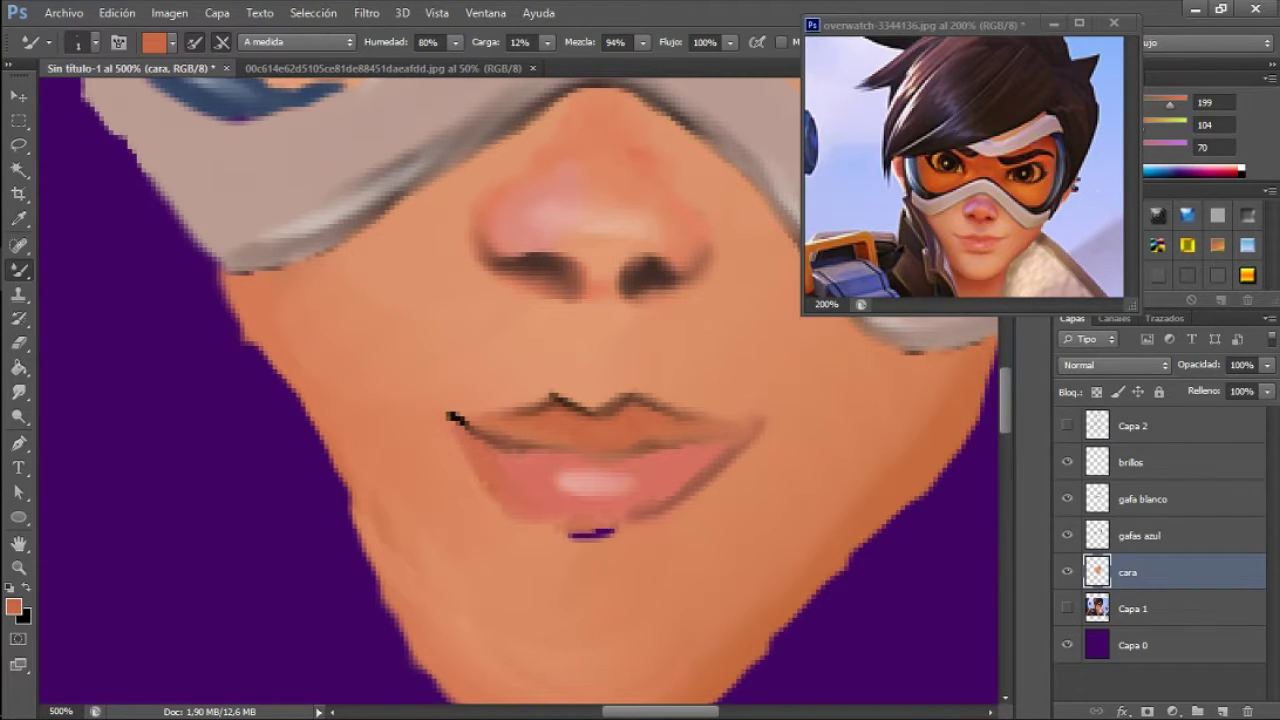
{"action": "key", "text": "x"}
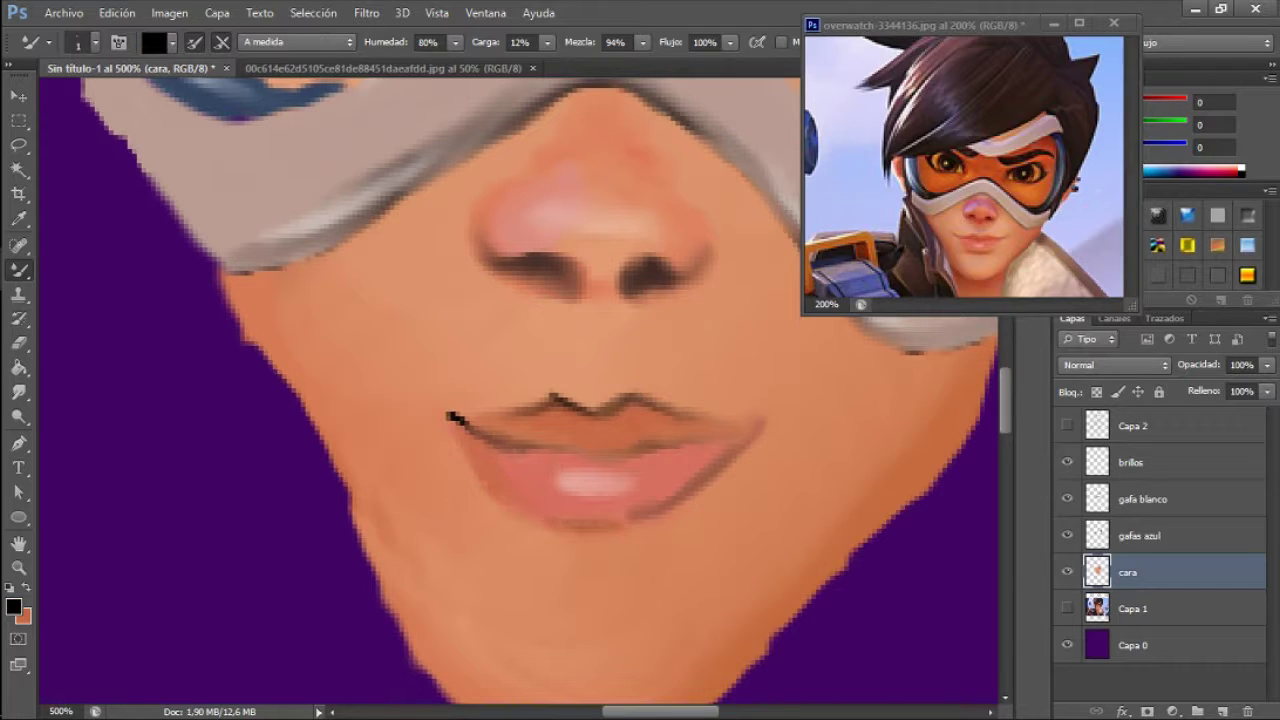
{"action": "scroll", "coordinate": [609, 534], "scroll_direction": "down", "scroll_amount": 4}
{"action": "scroll", "coordinate": [609, 528], "scroll_direction": "up", "scroll_amount": 3}
{"action": "left_click", "coordinate": [486, 535], "text": "alt"}
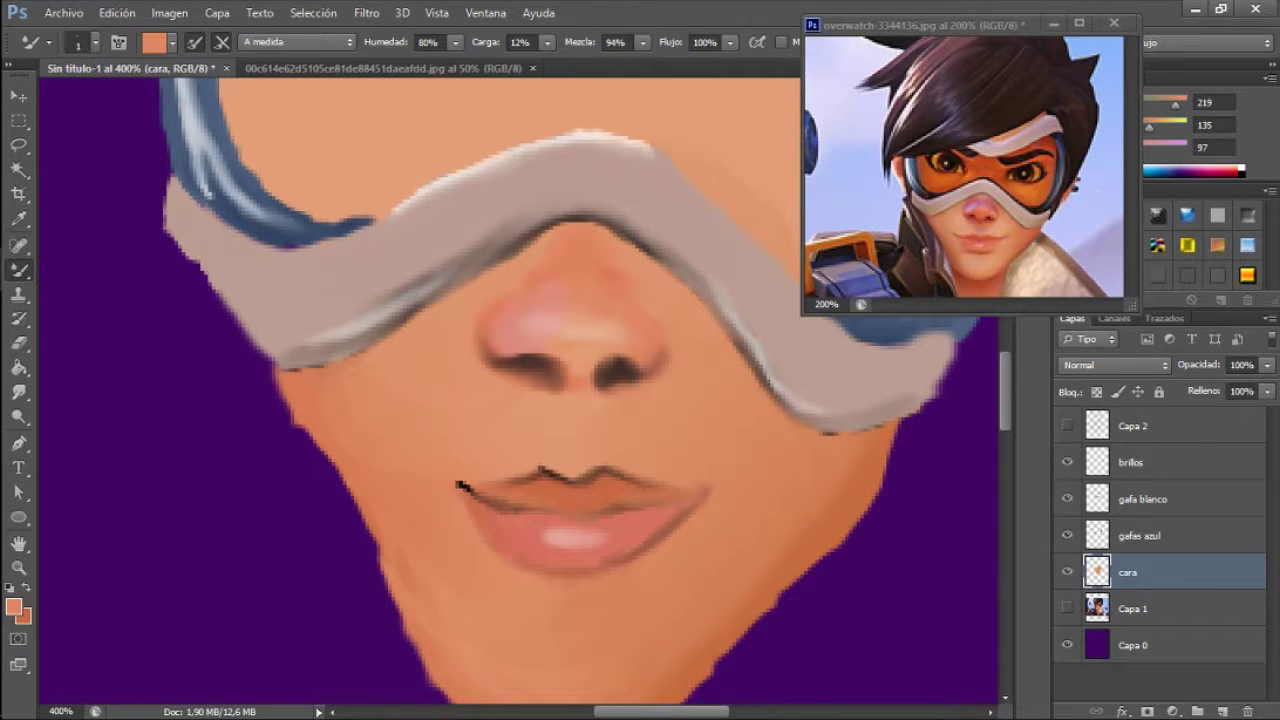
Retouch the skin around the mouth with the sampled tone and add a faint shadow under the lower lip with the Mixer Brush in black
{"action": "right_click", "coordinate": [19, 270]}
{"action": "left_click", "coordinate": [80, 268]}
{"action": "key", "text": "ctrl+alt+0"}
{"action": "scroll", "coordinate": [478, 553], "scroll_direction": "up", "scroll_amount": 2}
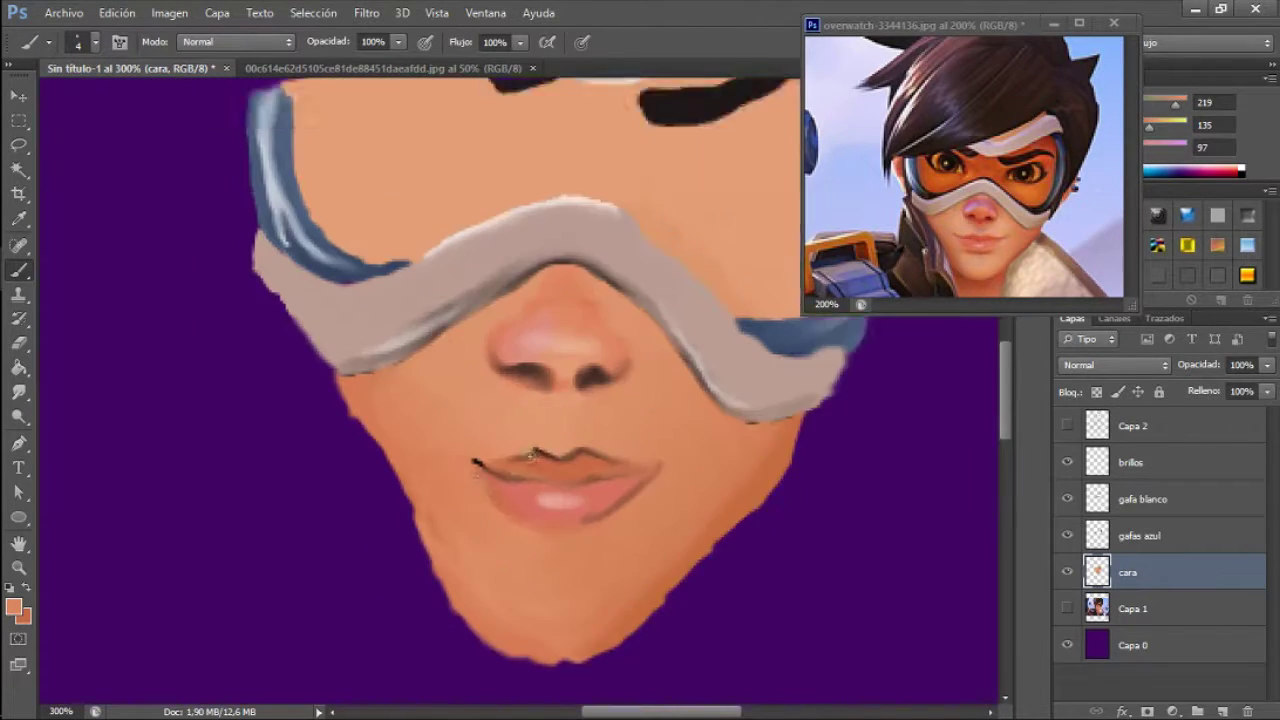
{"action": "key", "text": "shift+b"}
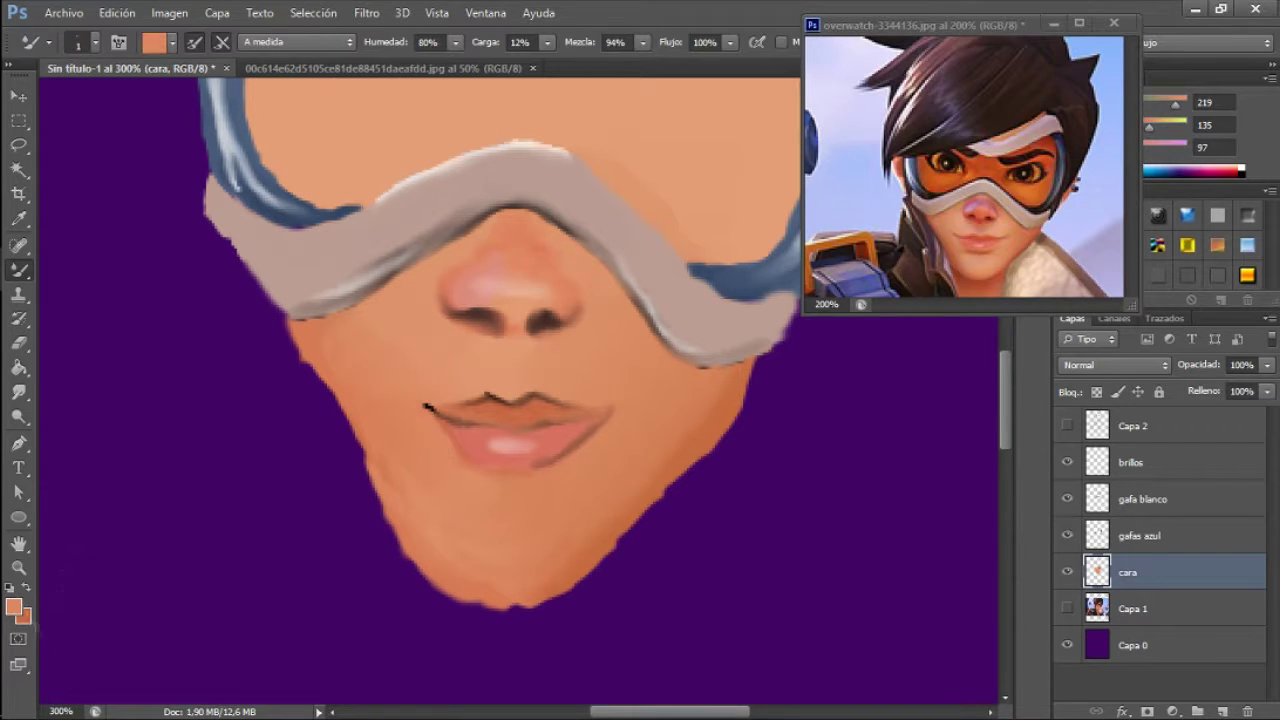
{"action": "key", "text": "d"}
{"action": "scroll", "coordinate": [495, 383], "scroll_direction": "up", "scroll_amount": 2}
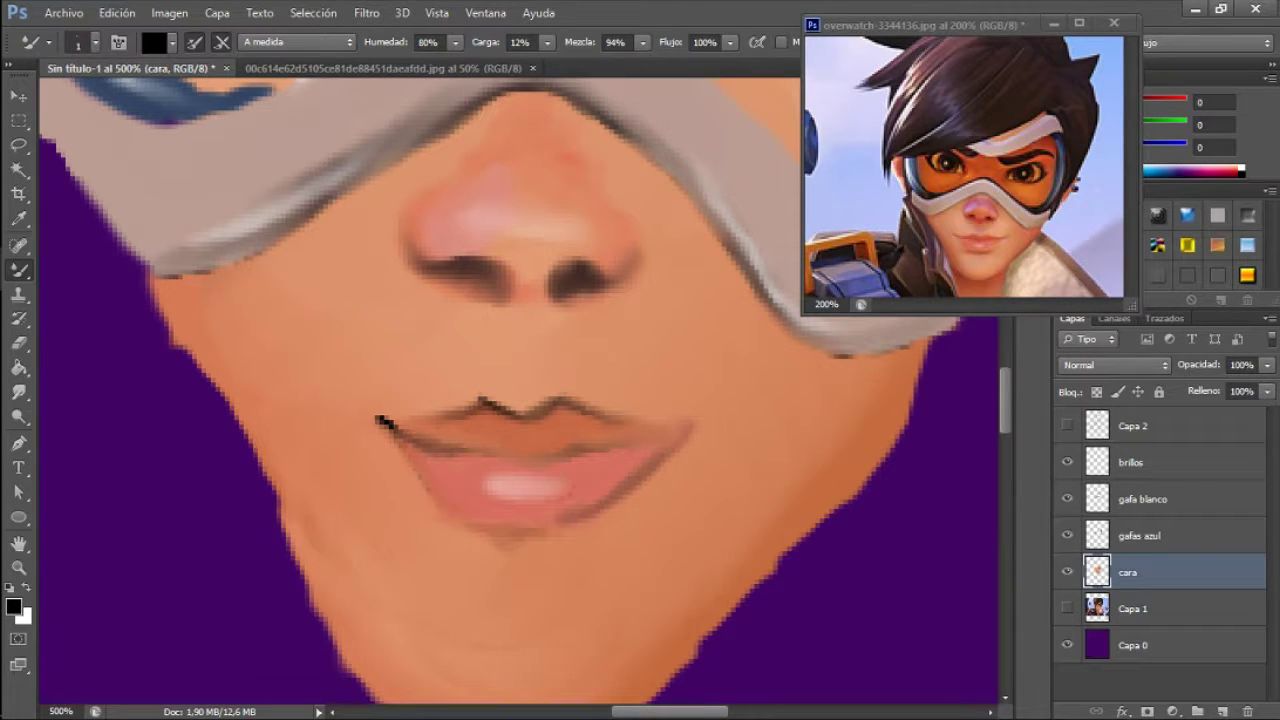
Touch up the lip contours on cara in RGB 199, 104, 70 with the standard Brush at size 2
{"action": "left_click", "coordinate": [388, 424], "text": "alt"}
{"action": "right_click", "coordinate": [19, 270]}
{"action": "left_click", "coordinate": [80, 268]}
{"action": "scroll", "coordinate": [468, 494], "scroll_direction": "down", "scroll_amount": 5}
{"action": "scroll", "coordinate": [468, 494], "scroll_direction": "up", "scroll_amount": 2}
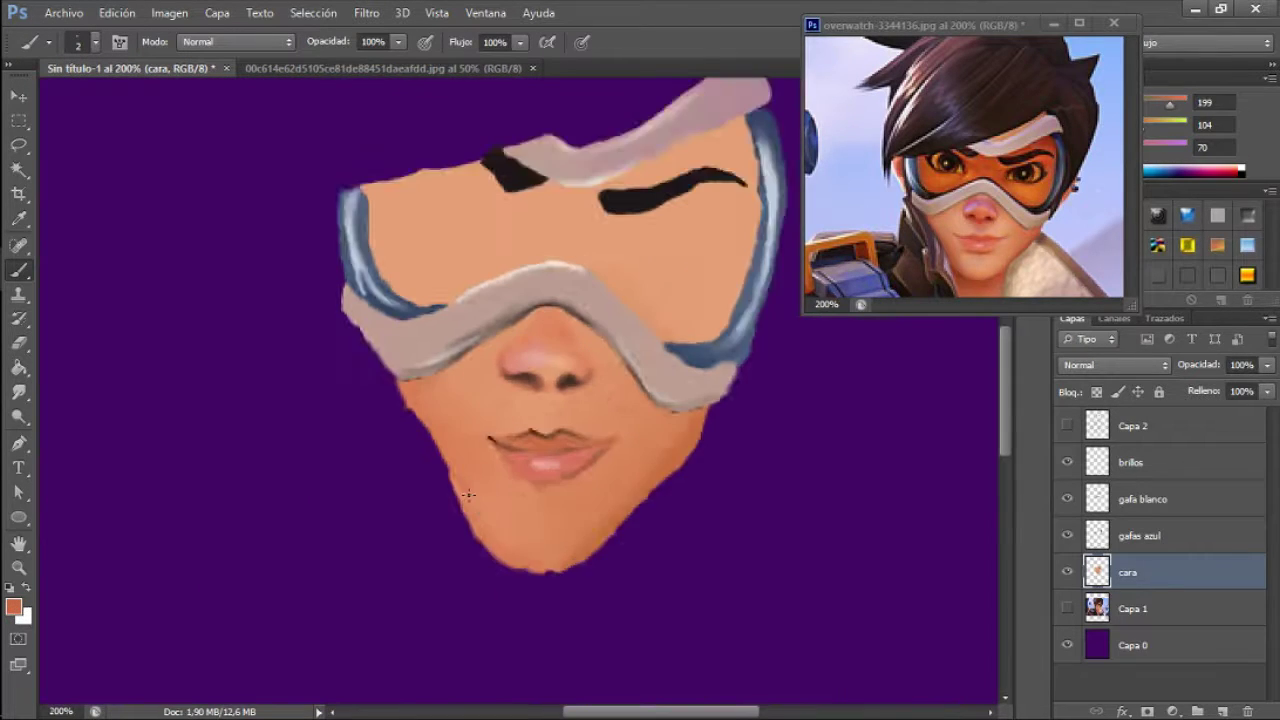
Shade the jaw and chin contour on cara in RGB 197, 108, 64, blending with the Mixer Brush at size 5
{"action": "key", "text": "ctrl+plus"}
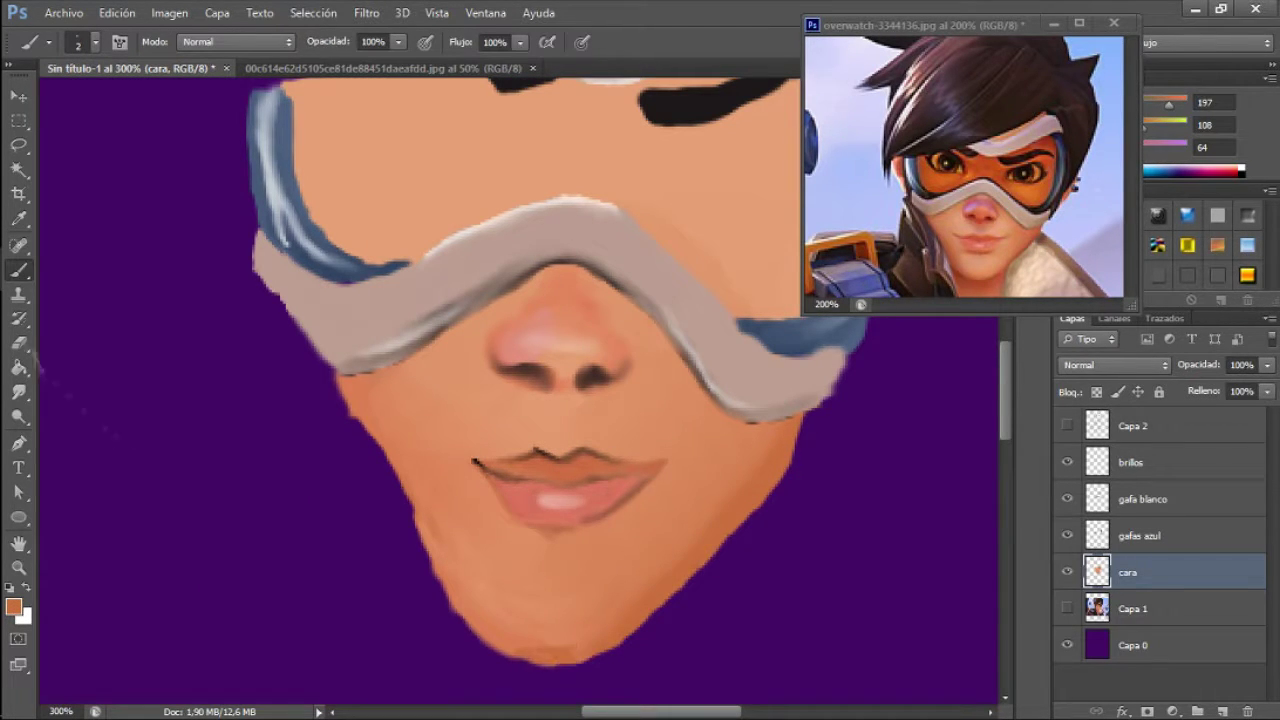
{"action": "key", "text": "shift+b"}
{"action": "right_click", "coordinate": [537, 390]}
{"action": "key", "text": "Return"}
{"action": "mouse_move", "coordinate": [410, 505]}
{"action": "left_mouse_down"}
{"action": "mouse_move", "coordinate": [435, 580]}
{"action": "mouse_move", "coordinate": [603, 640]}
{"action": "left_mouse_up"}
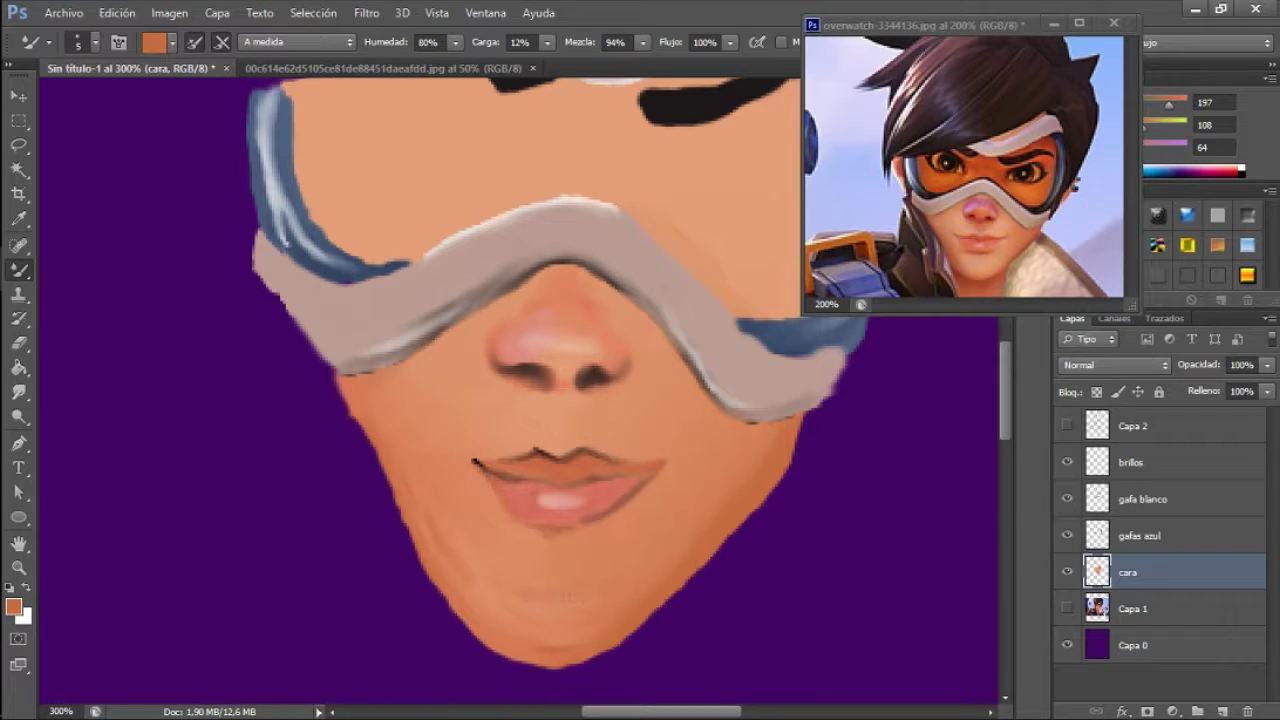
{"action": "scroll", "coordinate": [479, 607], "scroll_direction": "down", "scroll_amount": 5}
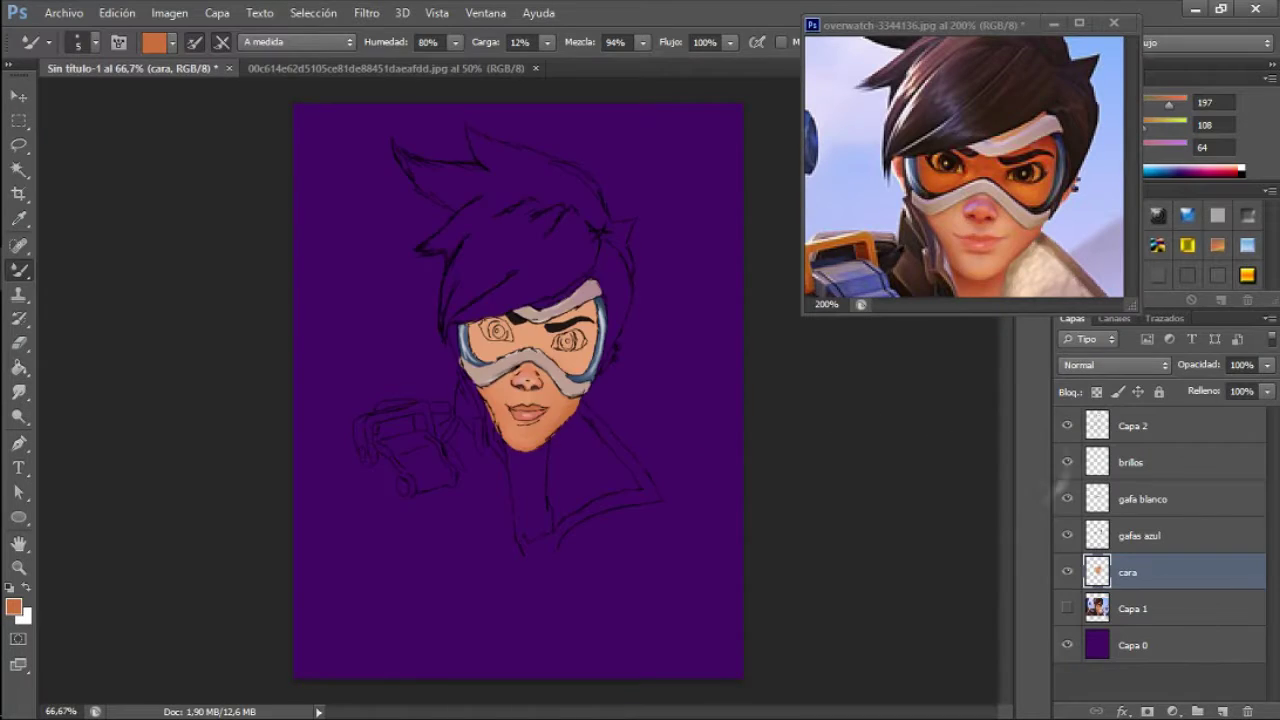
Show the Capa 2 sketch and darken the edges of the left goggle frame in black on the gafas azul layer
{"action": "key", "text": "ctrl+plus"}
{"action": "key", "text": "ctrl+plus"}
{"action": "key", "text": "e"}
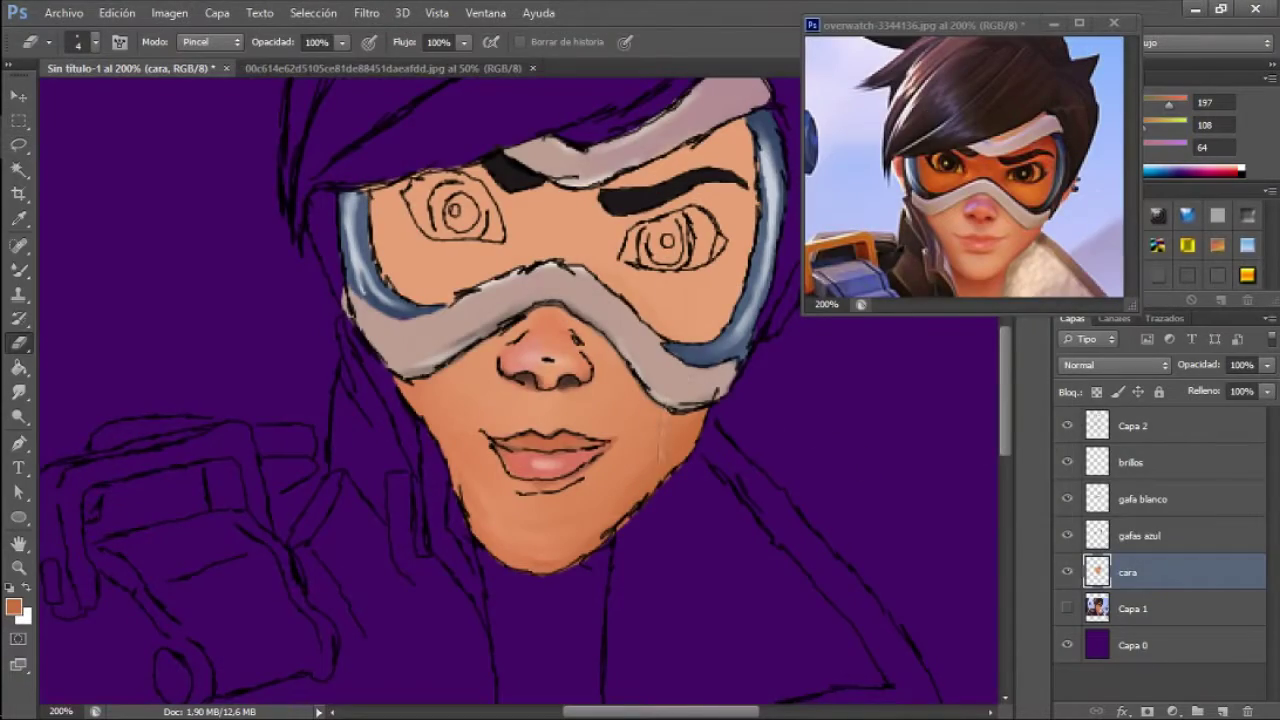
{"action": "left_click", "coordinate": [1150, 536]}
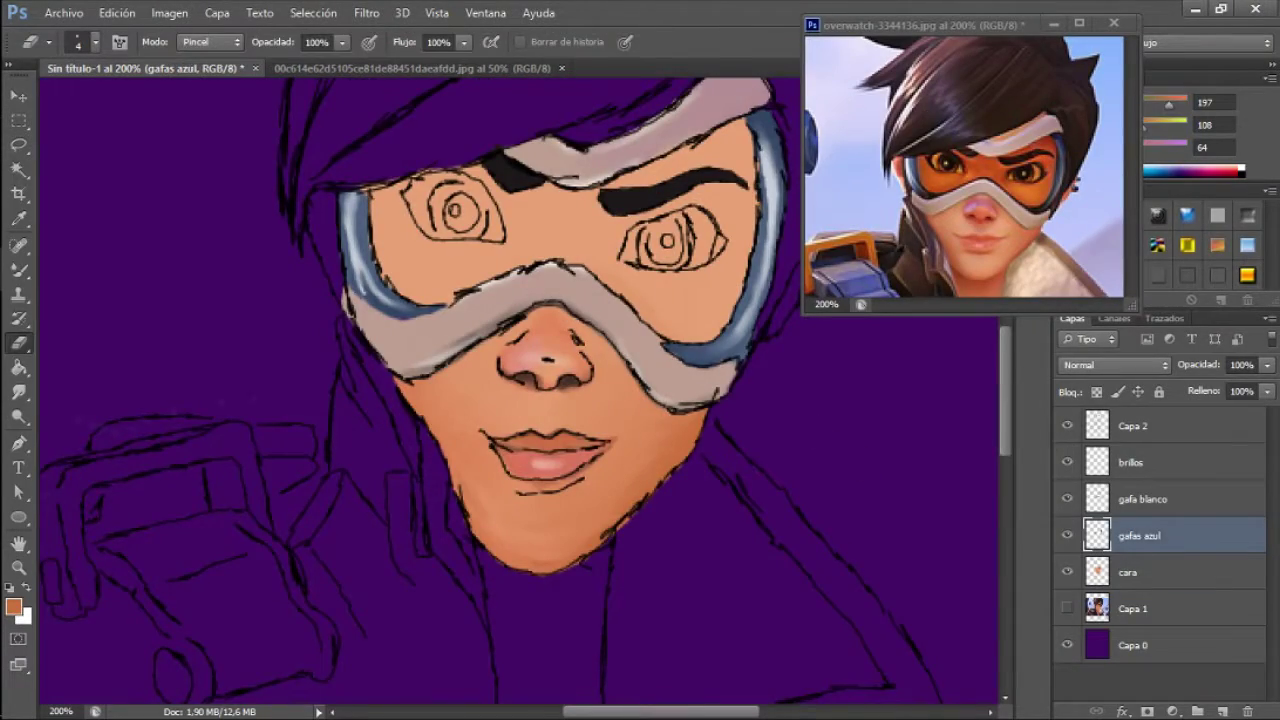
{"action": "key", "text": "b"}
{"action": "key", "text": "ctrl+plus"}
{"action": "key", "text": "d"}
{"action": "mouse_move", "coordinate": [365, 272]}
{"action": "left_mouse_down"}
{"action": "mouse_move", "coordinate": [262, 206]}
{"action": "mouse_move", "coordinate": [278, 186]}
{"action": "left_mouse_up"}
{"action": "scroll", "coordinate": [520, 400], "scroll_direction": "up", "scroll_amount": 2}
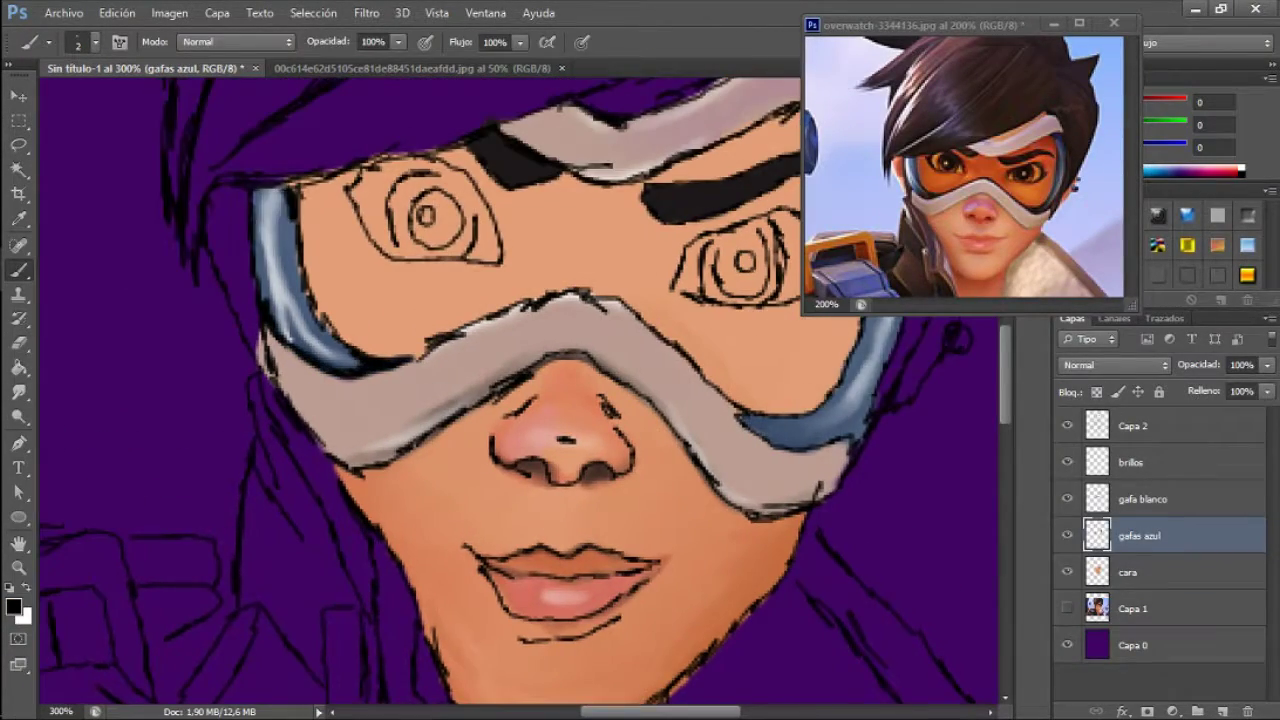
Hide the Capa 2 sketch and darken the edges of the right goggle frame on gafas azul with the size 2 black brush
{"action": "scroll", "coordinate": [520, 400], "scroll_direction": "right", "scroll_amount": 3}
{"action": "left_click", "coordinate": [1067, 426]}
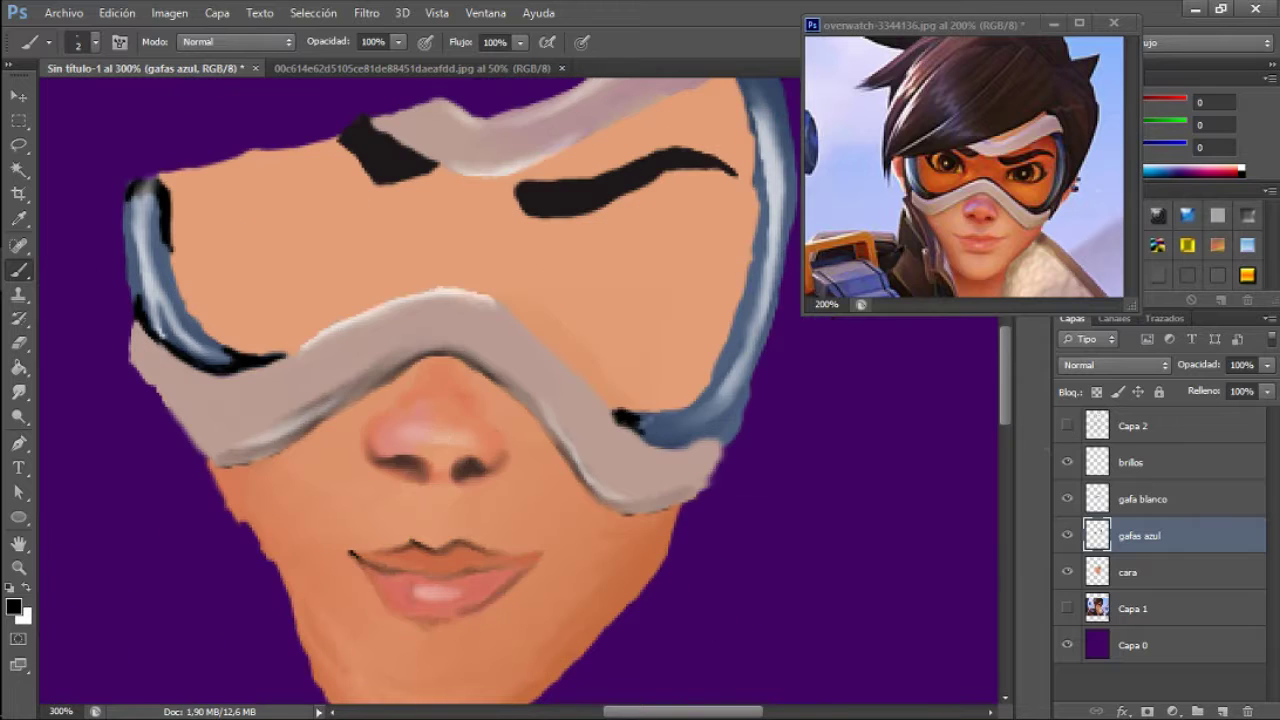
{"action": "scroll", "coordinate": [520, 400], "scroll_direction": "right", "scroll_amount": 4}
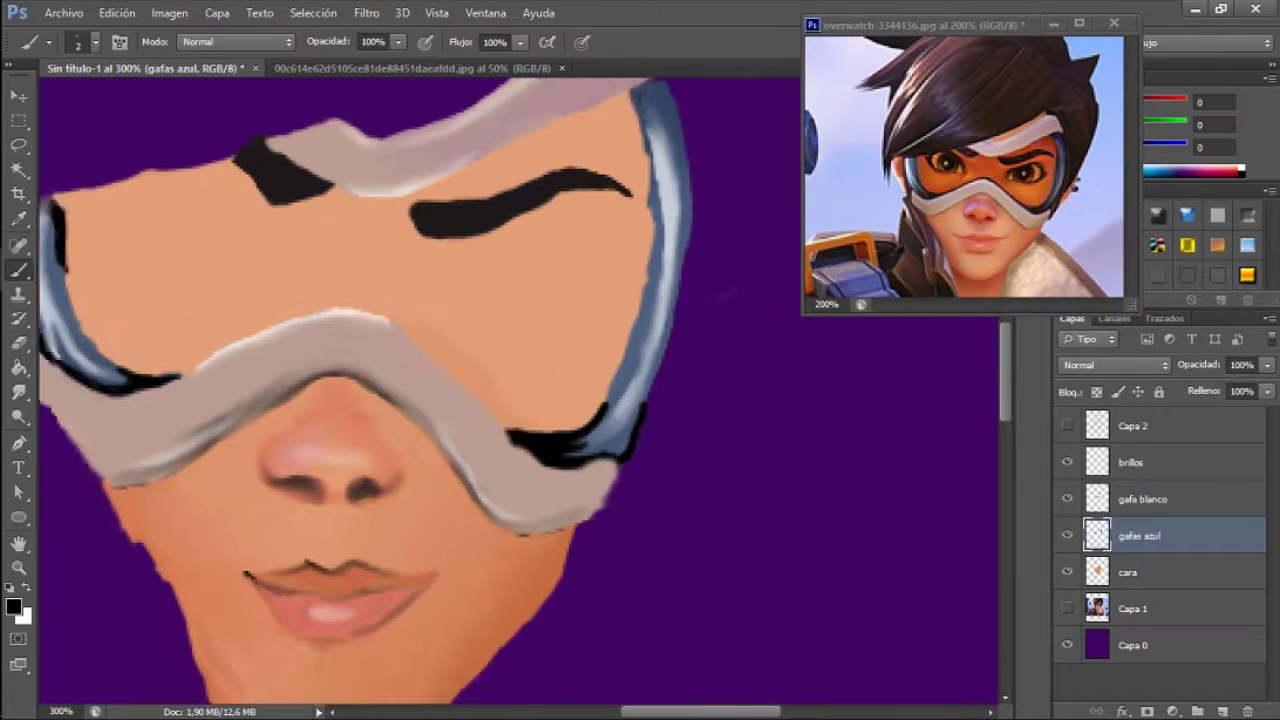
{"action": "scroll", "coordinate": [520, 400], "scroll_direction": "up", "scroll_amount": 1}
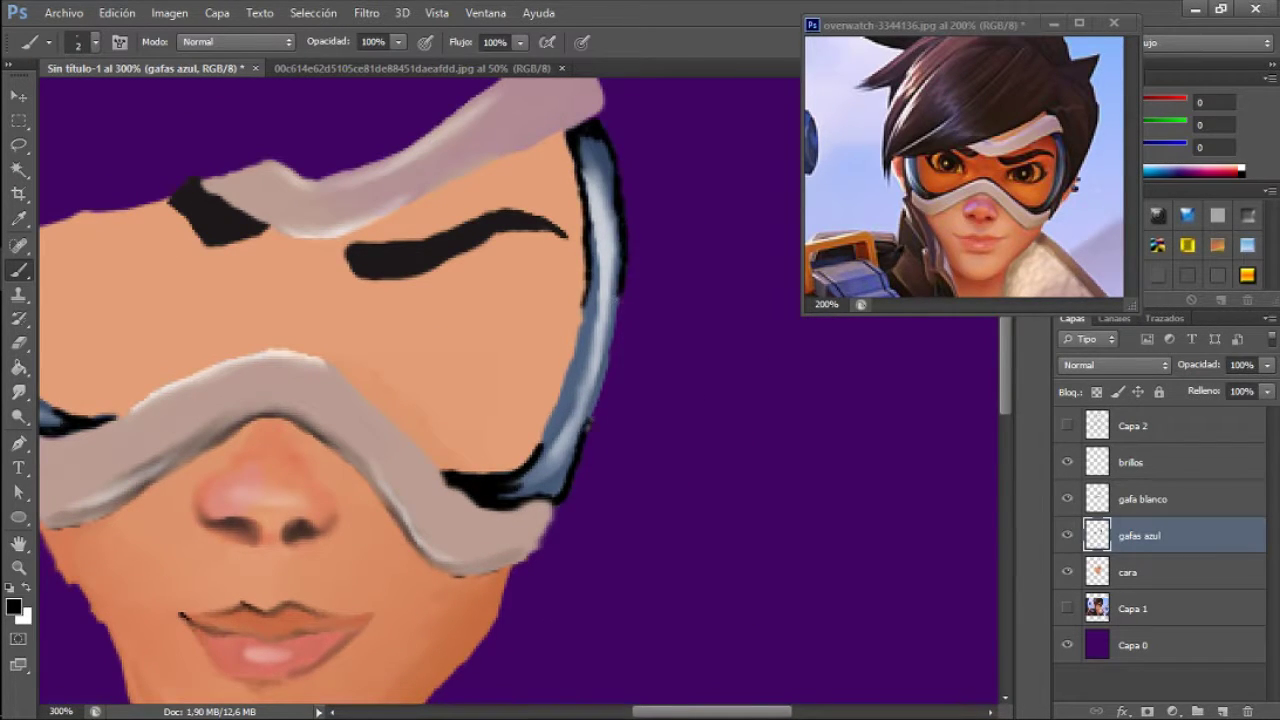
Smudge the black edges of both goggle frames into the blue on gafas azul with the Smudge tool at size 6
{"action": "key", "text": "r"}
{"action": "scroll", "coordinate": [520, 400], "scroll_direction": "left", "scroll_amount": 4}
{"action": "left_click_drag", "start_coordinate": [152, 288], "coordinate": [150, 232]}
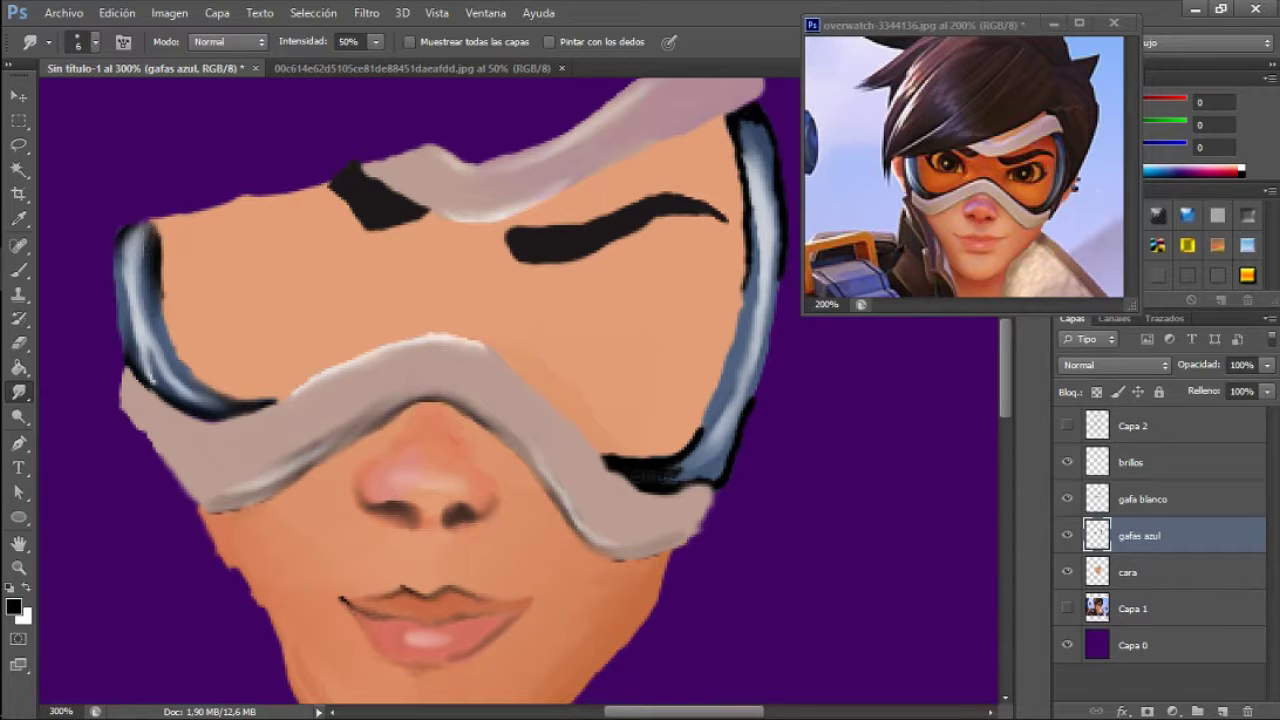
{"action": "scroll", "coordinate": [520, 400], "scroll_direction": "right", "scroll_amount": 4}
{"action": "scroll", "coordinate": [520, 400], "scroll_direction": "up", "scroll_amount": 2}
{"action": "mouse_move", "coordinate": [604, 360]}
{"action": "left_mouse_down"}
{"action": "mouse_move", "coordinate": [602, 240]}
{"action": "mouse_move", "coordinate": [620, 300]}
{"action": "left_mouse_up"}
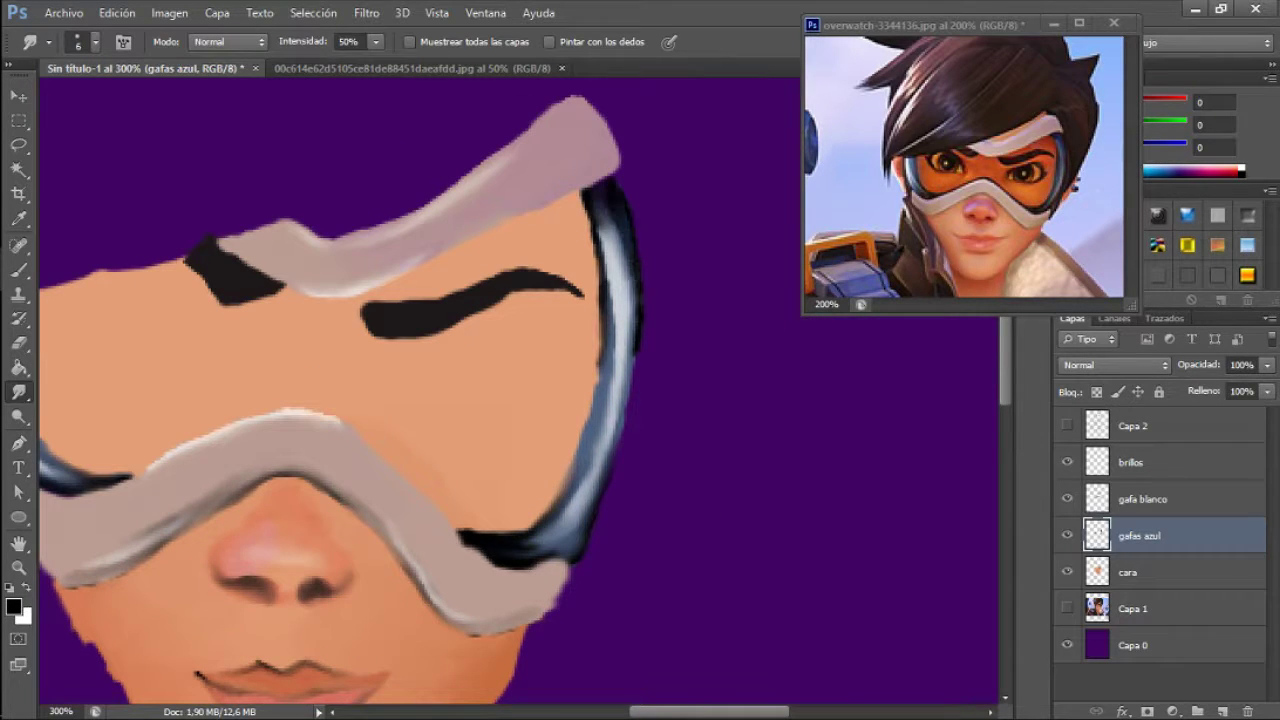
{"action": "scroll", "coordinate": [547, 522], "scroll_direction": "down", "scroll_amount": 3}
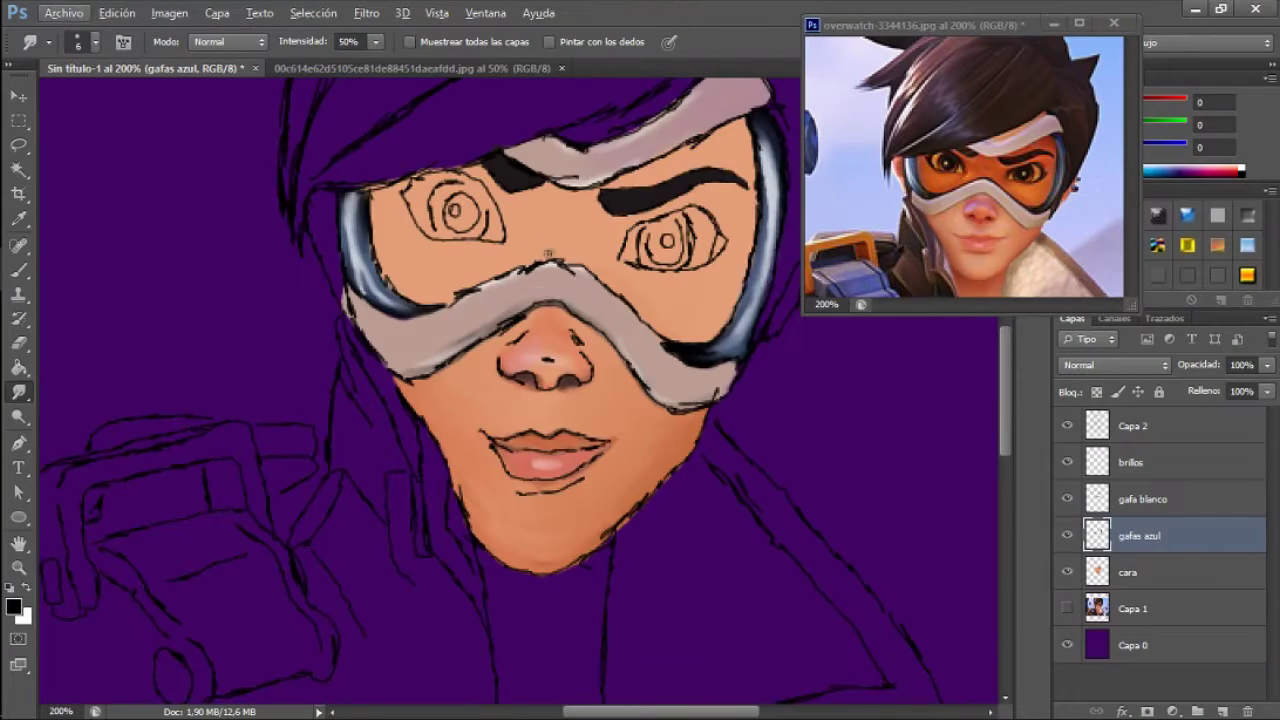
Paint both irises in near-black RGB 30, 24, 26 on cara, following the sketch, and dot white highlights in the pupils
{"action": "scroll", "coordinate": [520, 400], "scroll_direction": "right", "scroll_amount": 4}
{"action": "scroll", "coordinate": [520, 400], "scroll_direction": "up", "scroll_amount": 2}
{"action": "left_click", "coordinate": [1150, 572]}
{"action": "key", "text": "b"}
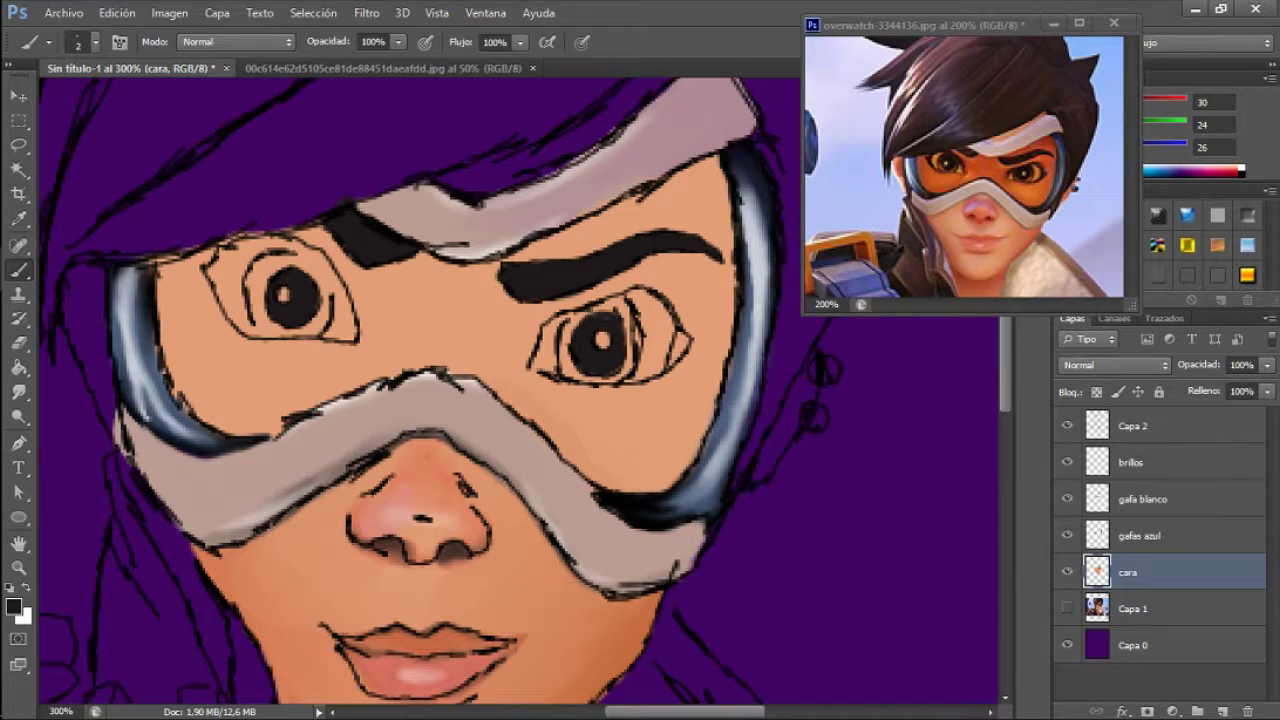
{"action": "left_click", "coordinate": [601, 340], "text": "alt"}
{"action": "left_click", "coordinate": [602, 340]}
{"action": "left_click", "coordinate": [283, 294]}
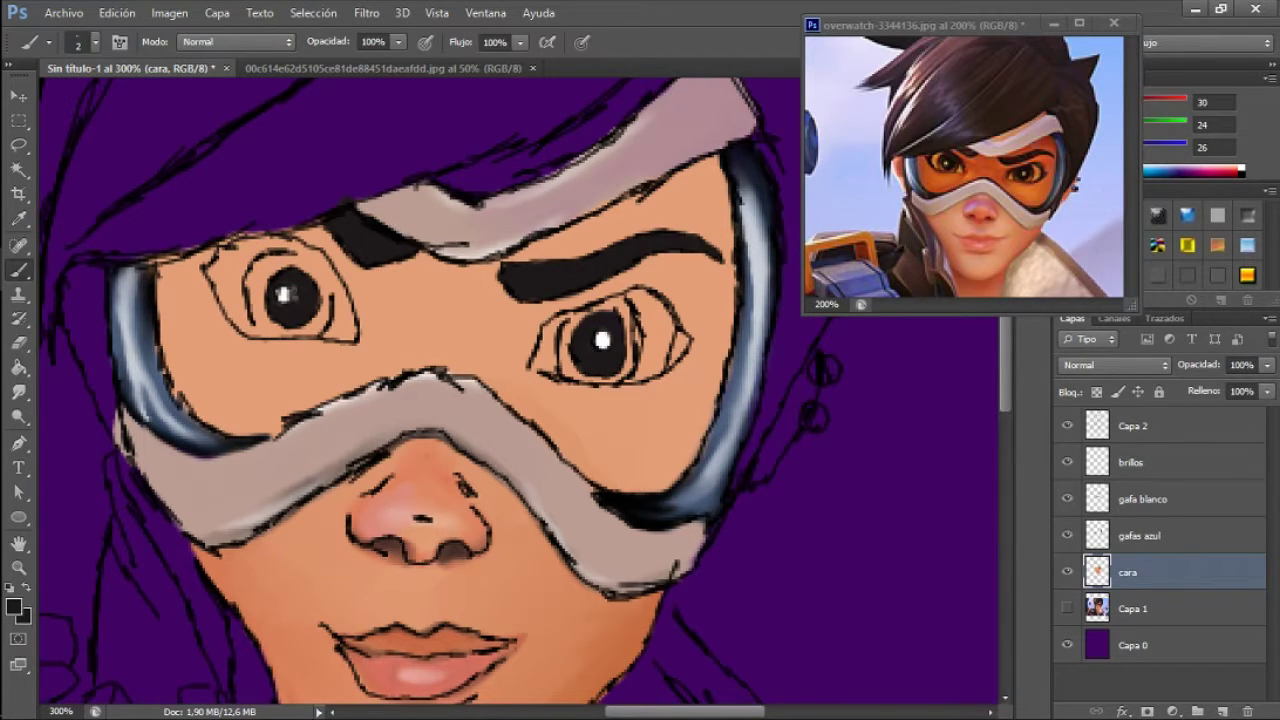
Try colouring the irises on cara with another tone, and undo the eye painting on that layer
{"action": "left_click", "coordinate": [14, 606]}
{"action": "left_click", "coordinate": [837, 154]}
{"action": "right_click", "coordinate": [19, 270]}
{"action": "mouse_move", "coordinate": [575, 320]}
{"action": "left_mouse_down"}
{"action": "mouse_move", "coordinate": [615, 315]}
{"action": "mouse_move", "coordinate": [575, 380]}
{"action": "left_mouse_up"}
{"action": "left_click", "coordinate": [143, 311]}
{"action": "key", "text": "ctrl+alt+z"}
Add a new layer above gafas azul and name it ojos
{"action": "key", "text": "ctrl+shift+alt+n"}
{"action": "double_click", "coordinate": [1127, 535]}
{"action": "type", "text": "ojos"}
{"action": "key", "text": "Return"}
Paint both irises near-black on ojos and shade their lower edges in brown RGB 120, 44, 0 with the Mixer Brush
{"action": "mouse_move", "coordinate": [575, 330]}
{"action": "left_mouse_down"}
{"action": "mouse_move", "coordinate": [585, 360]}
{"action": "mouse_move", "coordinate": [612, 320]}
{"action": "left_mouse_up"}
{"action": "mouse_move", "coordinate": [280, 290]}
{"action": "left_mouse_down"}
{"action": "mouse_move", "coordinate": [300, 290]}
{"action": "mouse_move", "coordinate": [290, 272]}
{"action": "mouse_move", "coordinate": [300, 300]}
{"action": "left_mouse_up"}
{"action": "left_click_drag", "start_coordinate": [575, 320], "coordinate": [620, 372]}
{"action": "left_click", "coordinate": [942, 165], "text": "alt"}
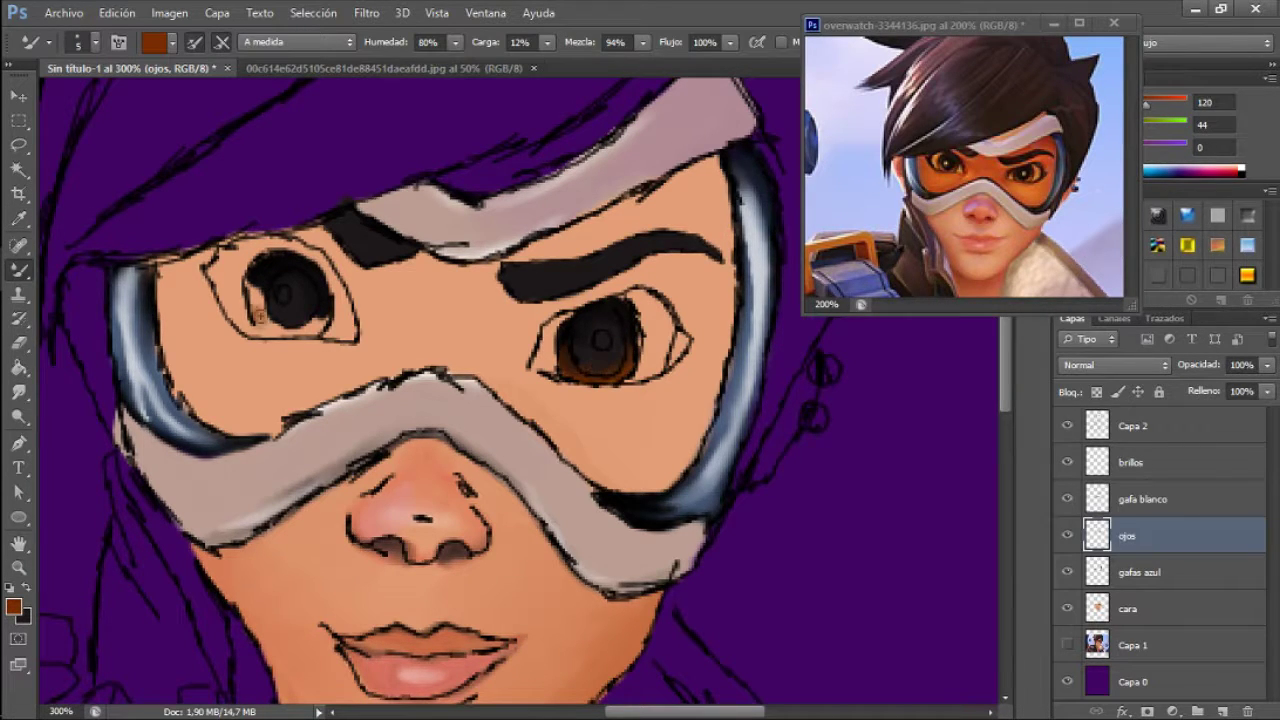
{"action": "left_click_drag", "start_coordinate": [258, 316], "coordinate": [320, 325]}
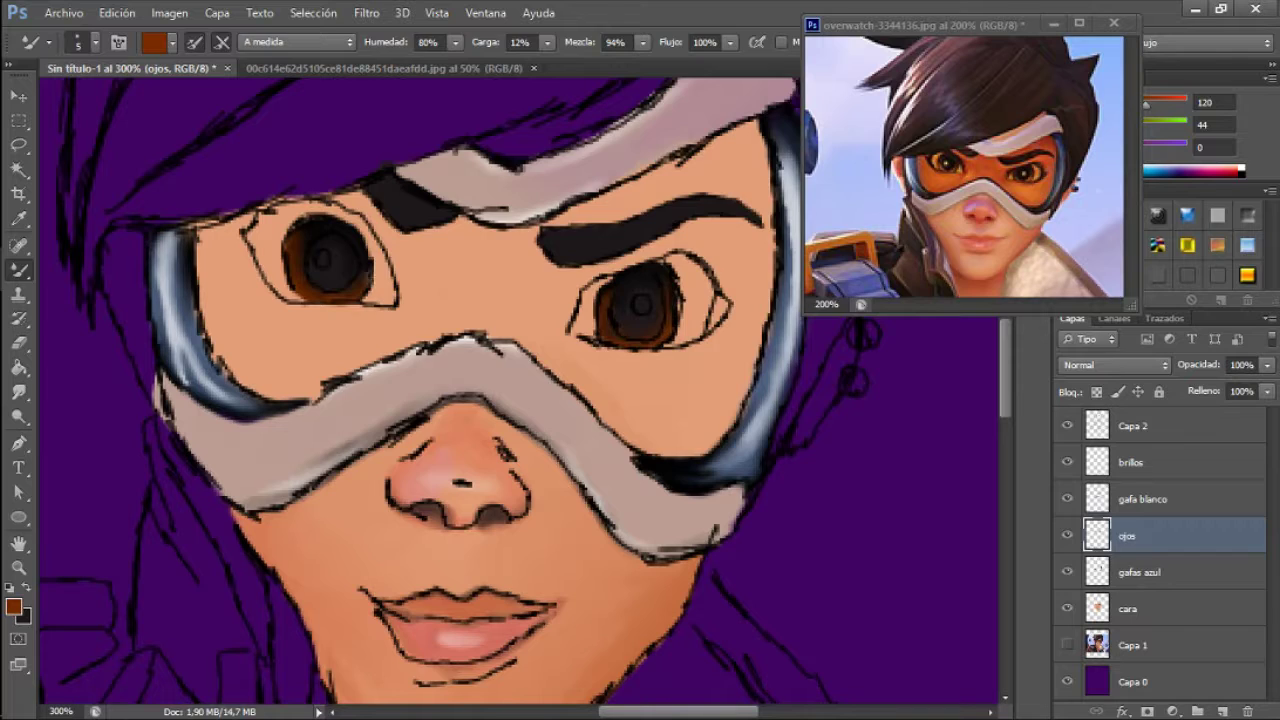
Brighten the lower irises with orange-brown and dot a white highlight in each pupil on ojos with the standard Brush
{"action": "key", "text": "shift+b"}
{"action": "left_click", "coordinate": [490, 405], "text": "alt"}
{"action": "key", "text": "x"}
{"action": "left_click", "coordinate": [640, 304]}
{"action": "left_click", "coordinate": [322, 260]}
{"action": "right_click", "coordinate": [322, 262]}
{"action": "key", "text": "Escape"}
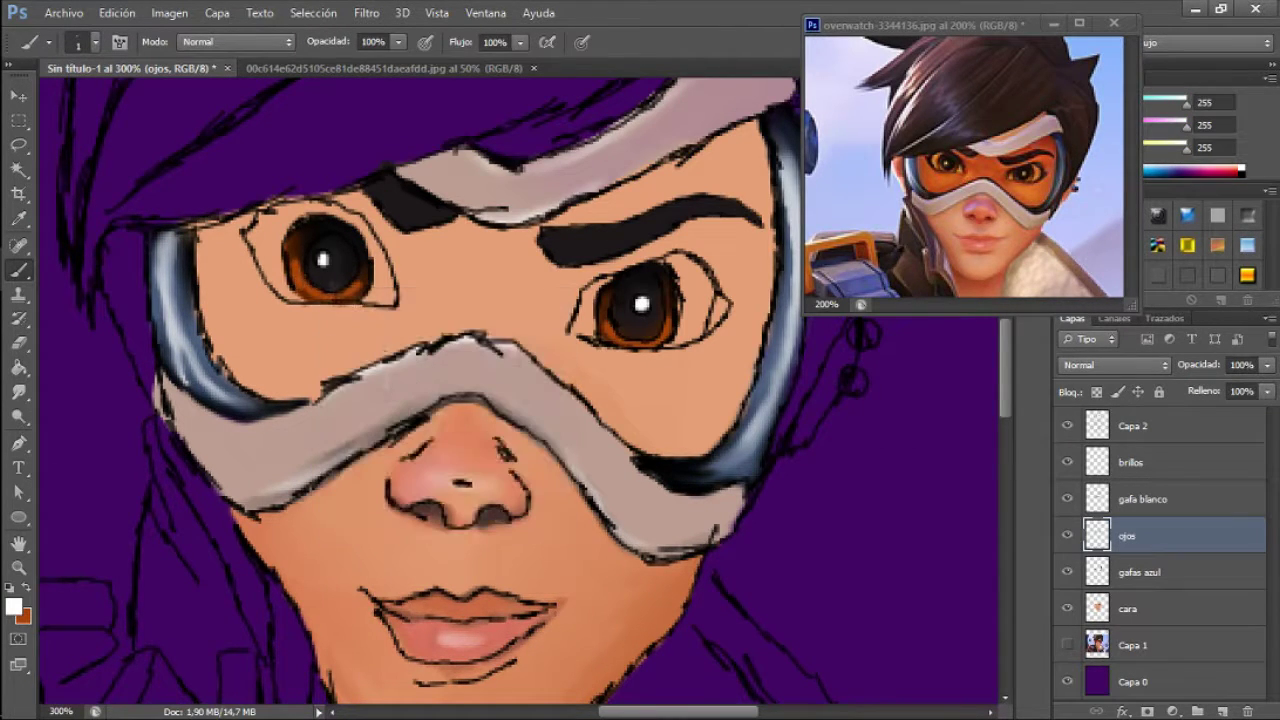
Blend the brown and black of both irises on ojos with the Smudge tool, checking them with the sketch hidden
{"action": "left_click", "coordinate": [18, 392]}
{"action": "key", "text": "ctrl+0"}
{"action": "left_click", "coordinate": [1067, 425]}
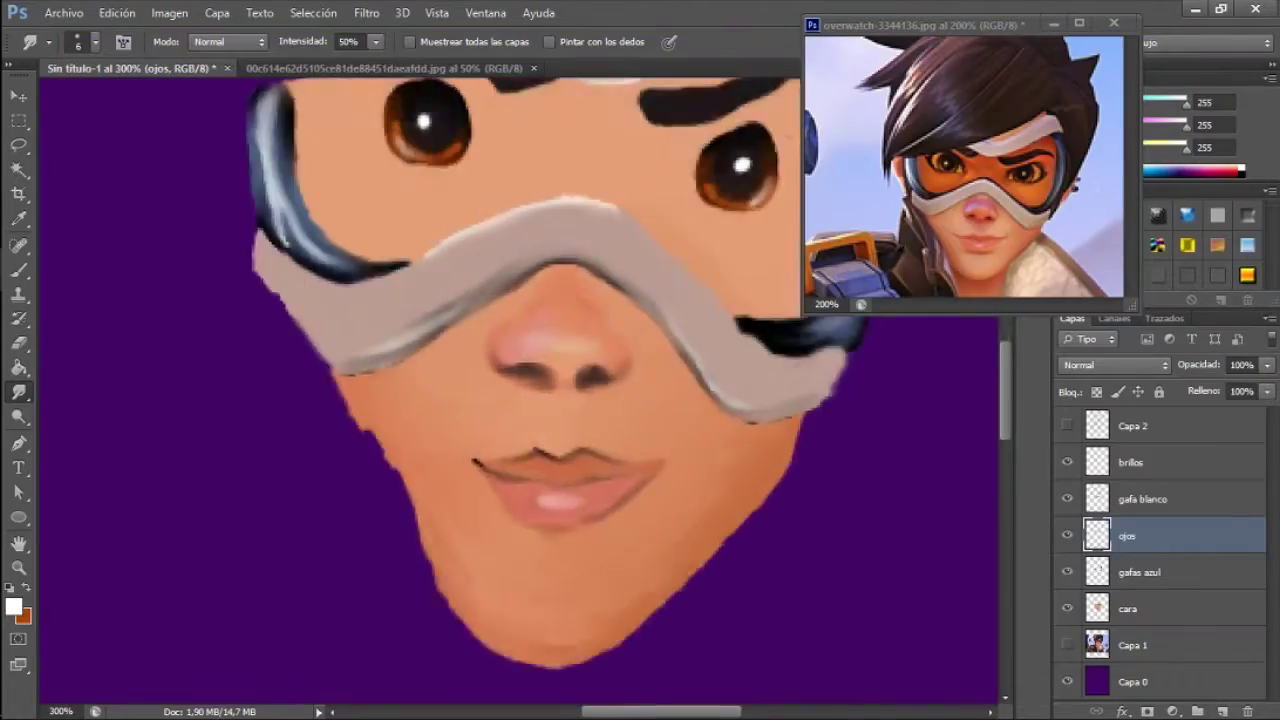
{"action": "key", "text": "r"}
{"action": "key", "text": "ctrl+minus"}
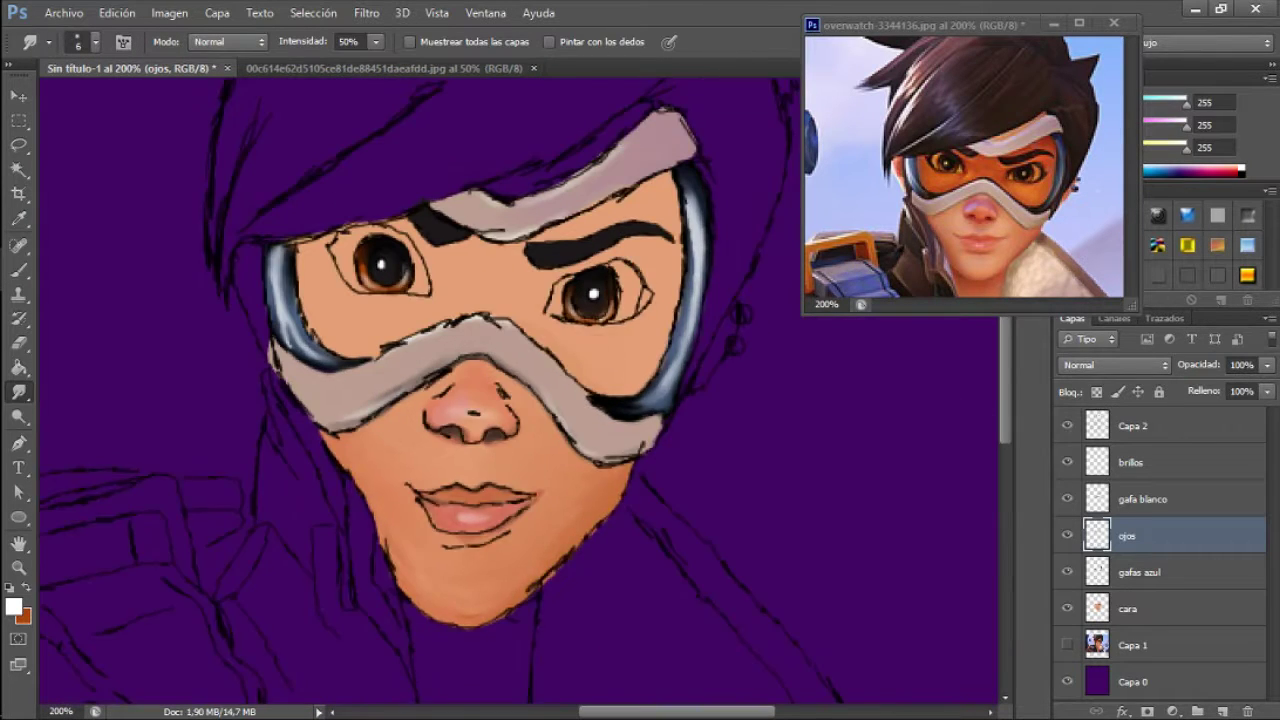
Fill the white of the right eye around the iris on ojos with the white Brush, following the Capa 2 sketch
{"action": "scroll", "coordinate": [608, 337], "scroll_direction": "up", "scroll_amount": 2}
{"action": "key", "text": "b"}
{"action": "right_click", "coordinate": [670, 327]}
{"action": "key", "text": "Return"}
{"action": "mouse_move", "coordinate": [618, 235]}
{"action": "left_mouse_down"}
{"action": "mouse_move", "coordinate": [652, 288]}
{"action": "mouse_move", "coordinate": [625, 310]}
{"action": "left_mouse_up"}
{"action": "left_click_drag", "start_coordinate": [525, 302], "coordinate": [531, 268]}
Fill the white of the left eye on ojos, refine its edges at brush size 1, and hide the Capa 2 sketch
{"action": "key", "text": "]"}
{"action": "key", "text": "]"}
{"action": "mouse_move", "coordinate": [196, 196]}
{"action": "left_mouse_down"}
{"action": "mouse_move", "coordinate": [222, 224]}
{"action": "mouse_move", "coordinate": [240, 180]}
{"action": "mouse_move", "coordinate": [228, 256]}
{"action": "left_mouse_up"}
{"action": "right_click", "coordinate": [318, 256]}
{"action": "key", "text": "Return"}
{"action": "left_click", "coordinate": [1067, 425]}
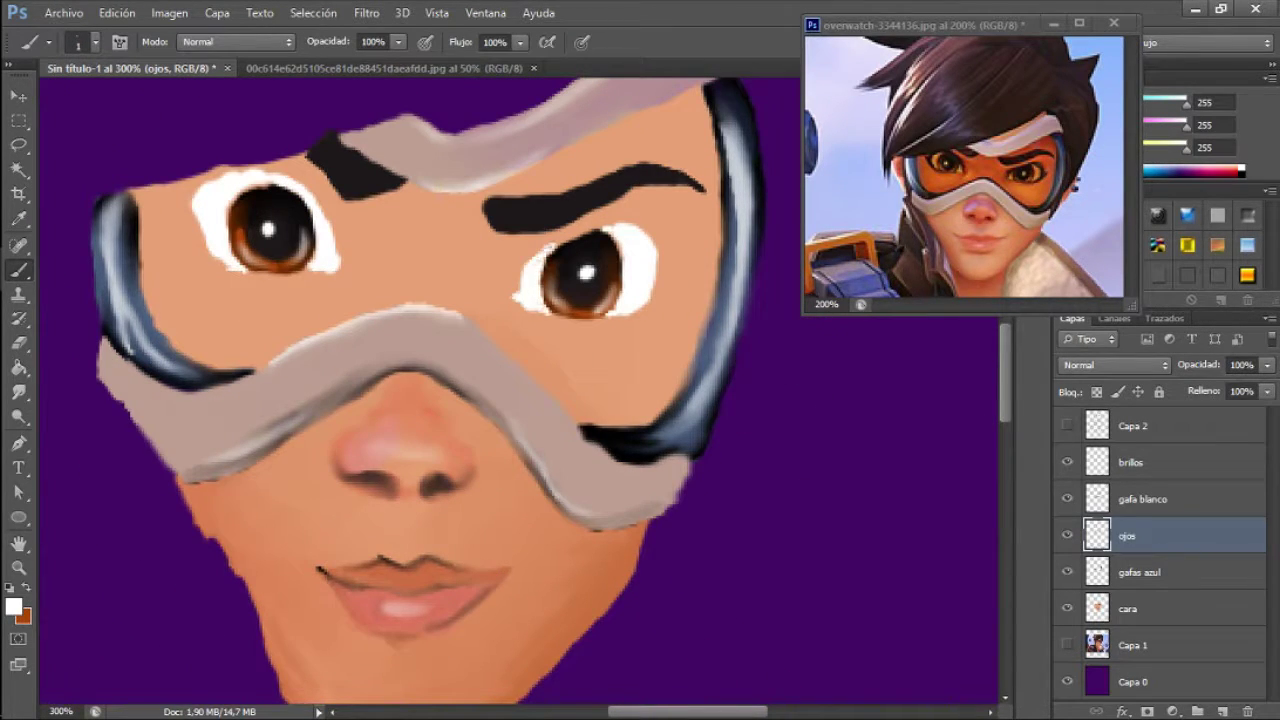
{"action": "scroll", "coordinate": [542, 200], "scroll_direction": "up", "scroll_amount": 2}
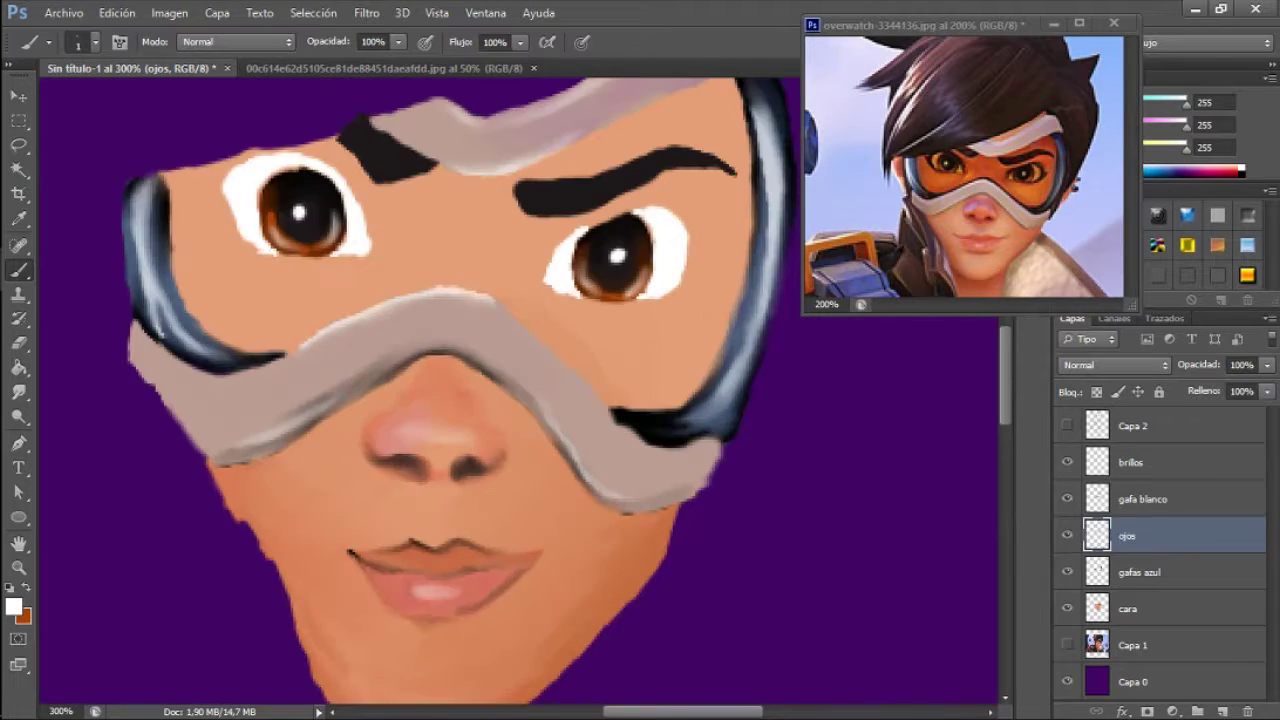
Outline both eyes on the ojos layer in black with the Brush at size 1
{"action": "key", "text": "d"}
{"action": "mouse_move", "coordinate": [498, 344]}
{"action": "left_mouse_down"}
{"action": "mouse_move", "coordinate": [551, 282]}
{"action": "mouse_move", "coordinate": [645, 245]}
{"action": "left_mouse_up"}
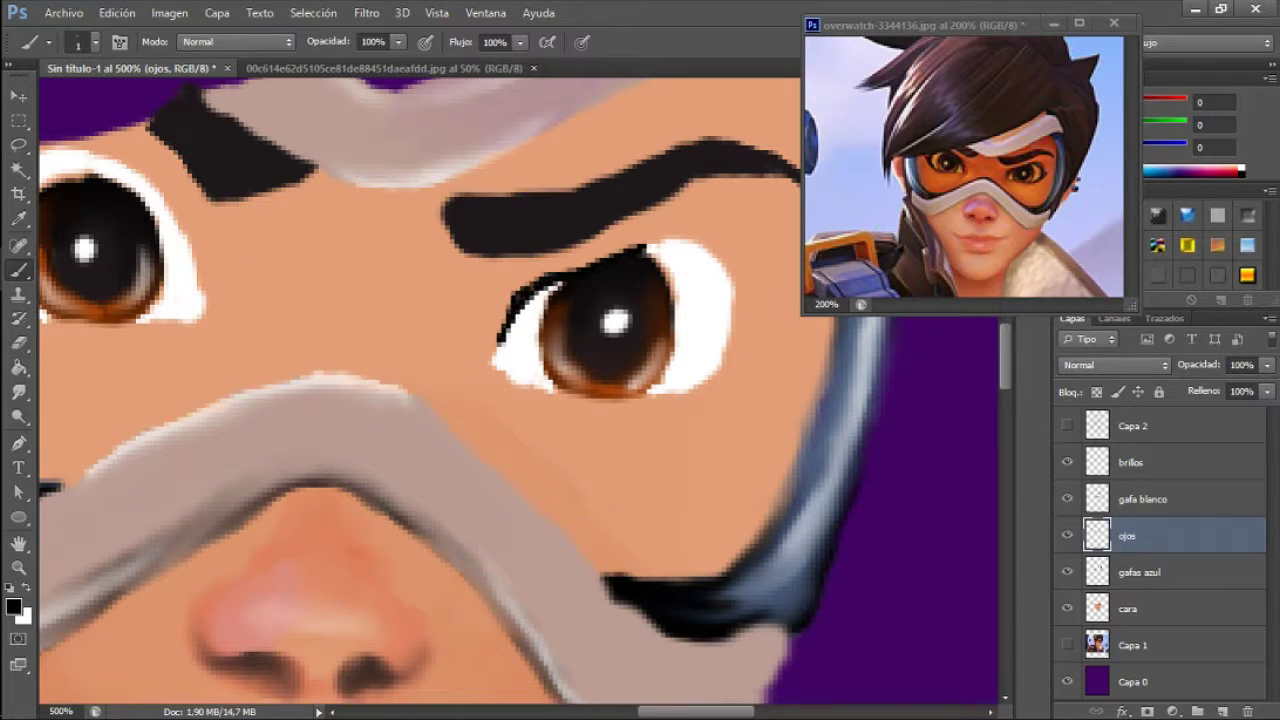
{"action": "mouse_move", "coordinate": [530, 383]}
{"action": "left_mouse_down"}
{"action": "mouse_move", "coordinate": [600, 395]}
{"action": "mouse_move", "coordinate": [758, 322]}
{"action": "mouse_move", "coordinate": [735, 268]}
{"action": "left_mouse_up"}
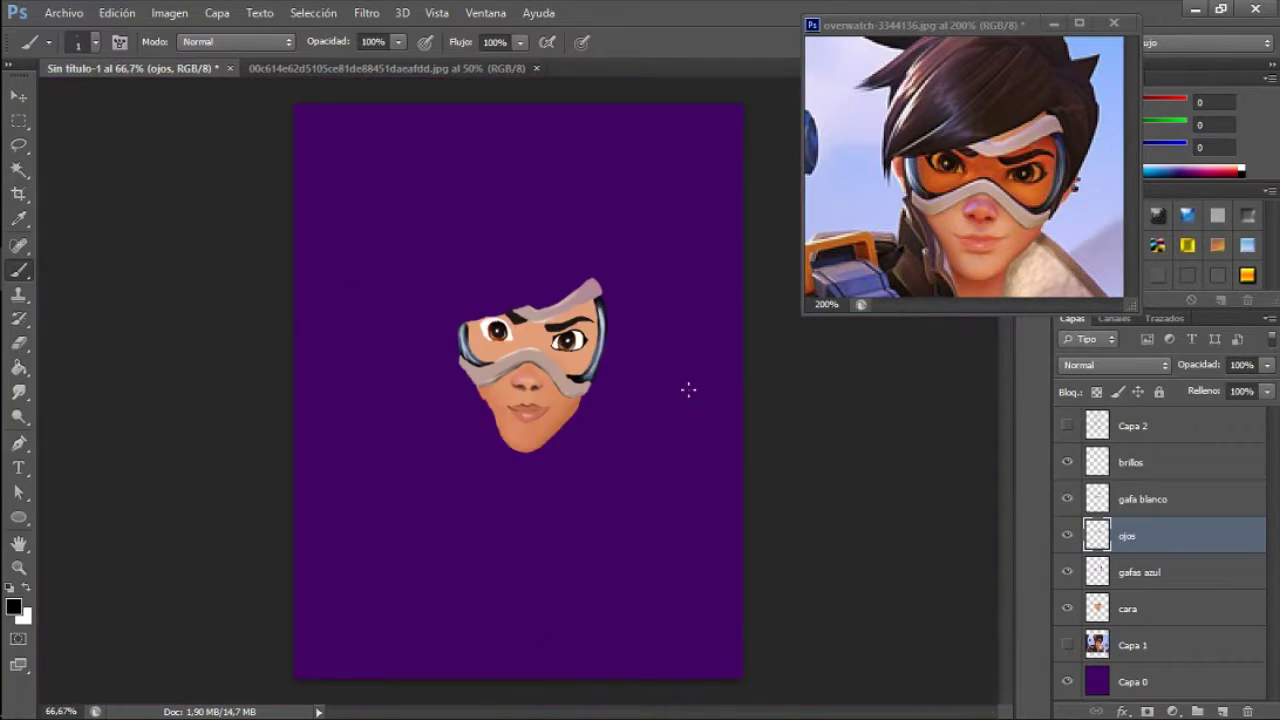
{"action": "scroll", "coordinate": [457, 329], "scroll_direction": "up", "scroll_amount": 6}
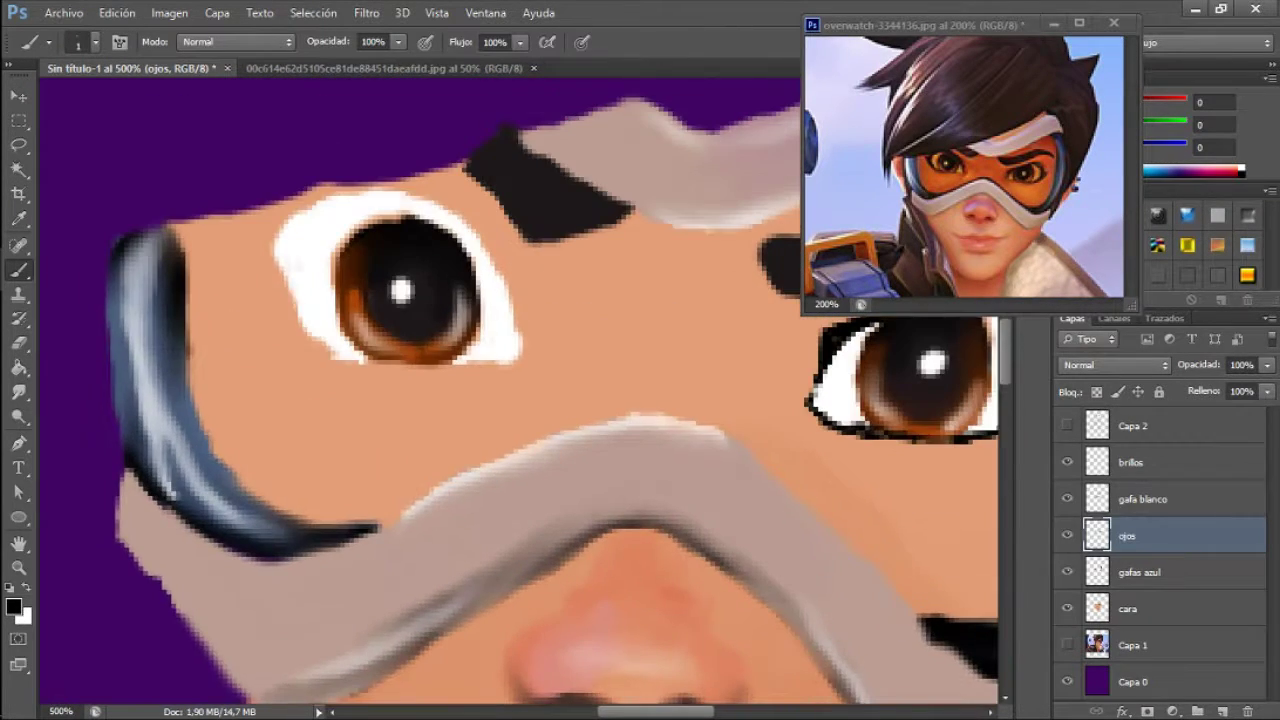
{"action": "mouse_move", "coordinate": [303, 213]}
{"action": "left_mouse_down"}
{"action": "mouse_move", "coordinate": [355, 362]}
{"action": "mouse_move", "coordinate": [522, 340]}
{"action": "mouse_move", "coordinate": [502, 268]}
{"action": "mouse_move", "coordinate": [400, 194]}
{"action": "mouse_move", "coordinate": [432, 198]}
{"action": "left_mouse_up"}
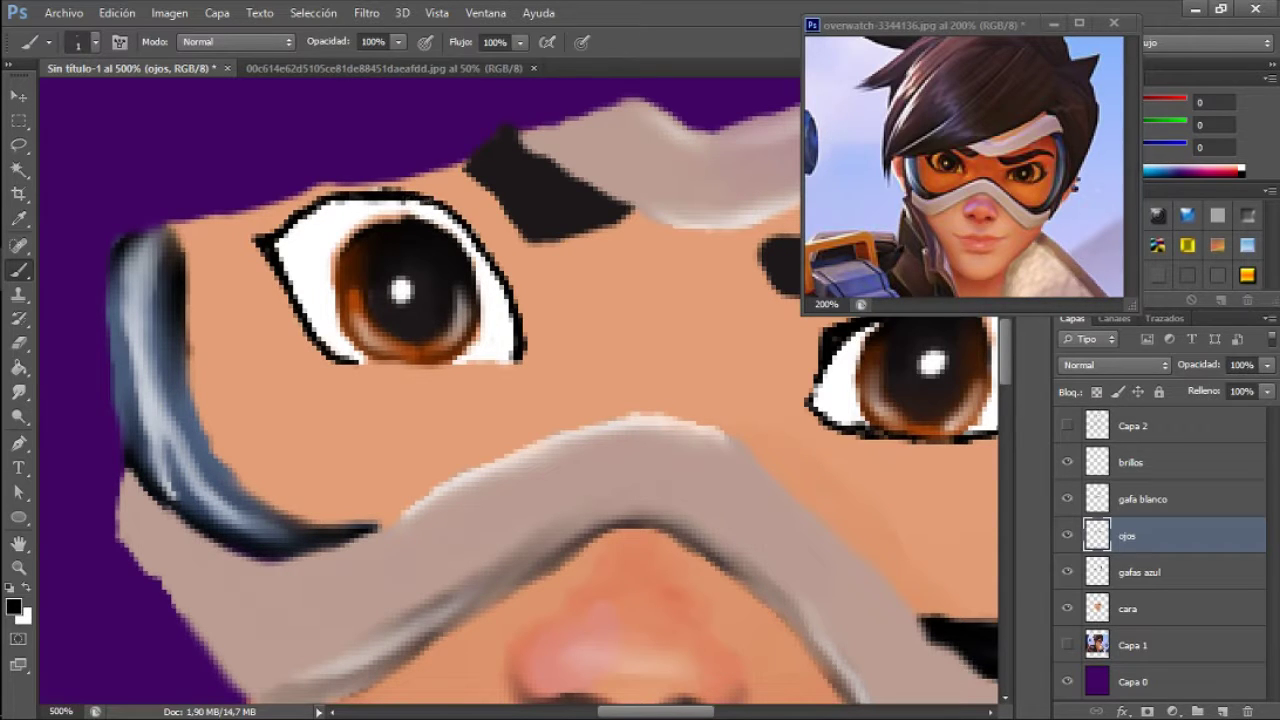
Shade the upper white of the left eye with dark brown on brillos and blend it with the Smudge tool
{"action": "left_click", "coordinate": [1160, 462]}
{"action": "left_click_drag", "start_coordinate": [300, 208], "coordinate": [445, 225]}
{"action": "left_click", "coordinate": [440, 230], "text": "alt"}
{"action": "key", "text": "r"}
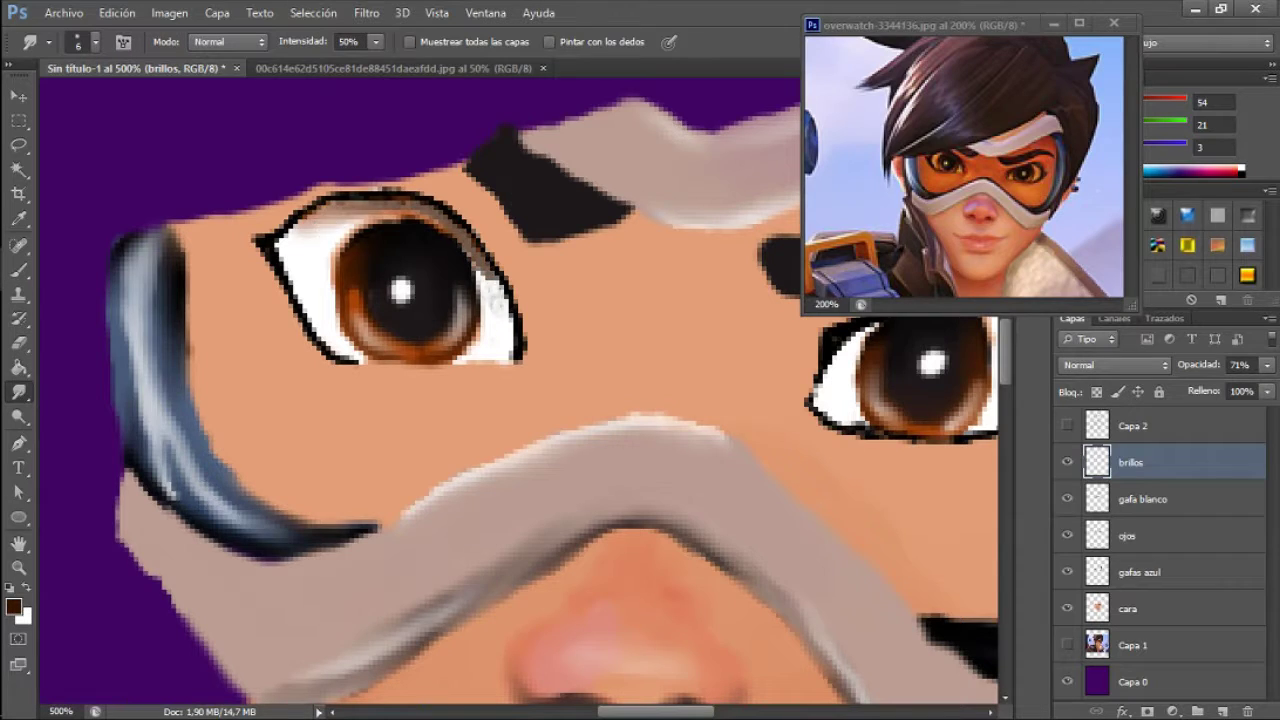
Thicken the black outlines and outer corners of both eyes on the ojos layer with the Brush
{"action": "key", "text": "ctrl+minus"}
{"action": "key", "text": "ctrl+minus"}
{"action": "key", "text": "ctrl+minus"}
{"action": "key", "text": "ctrl+minus"}
{"action": "key", "text": "ctrl+minus"}
{"action": "key", "text": "alt+bracketleft"}
{"action": "key", "text": "alt+bracketleft"}
{"action": "key", "text": "ctrl+plus"}
{"action": "key", "text": "ctrl+plus"}
{"action": "key", "text": "ctrl+plus"}
{"action": "key", "text": "ctrl+plus"}
{"action": "key", "text": "ctrl+plus"}
{"action": "key", "text": "b"}
{"action": "key", "text": "d"}
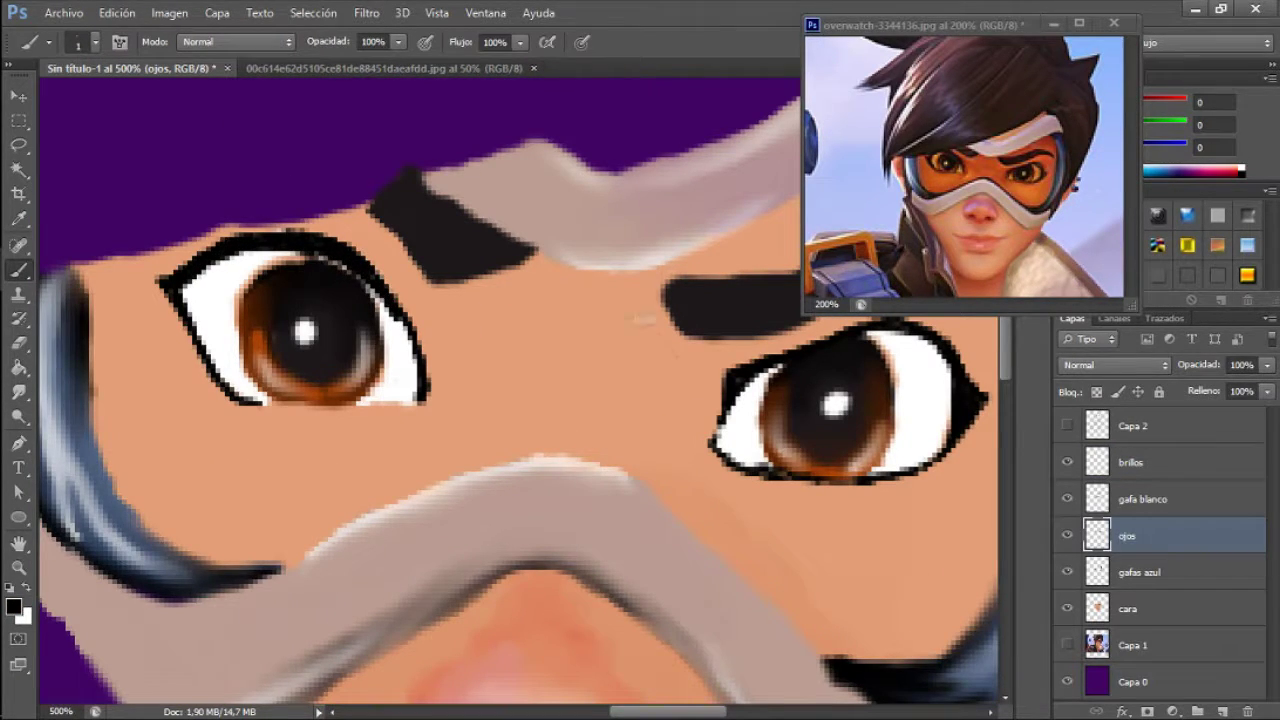
Try outlining the right eyebrow in black on the ojos layer with the Brush
{"action": "left_click_drag", "start_coordinate": [640, 400], "coordinate": [530, 420]}
{"action": "left_click_drag", "start_coordinate": [560, 300], "coordinate": [600, 350]}
{"action": "left_click_drag", "start_coordinate": [640, 400], "coordinate": [400, 415]}
{"action": "left_click_drag", "start_coordinate": [540, 280], "coordinate": [714, 305]}
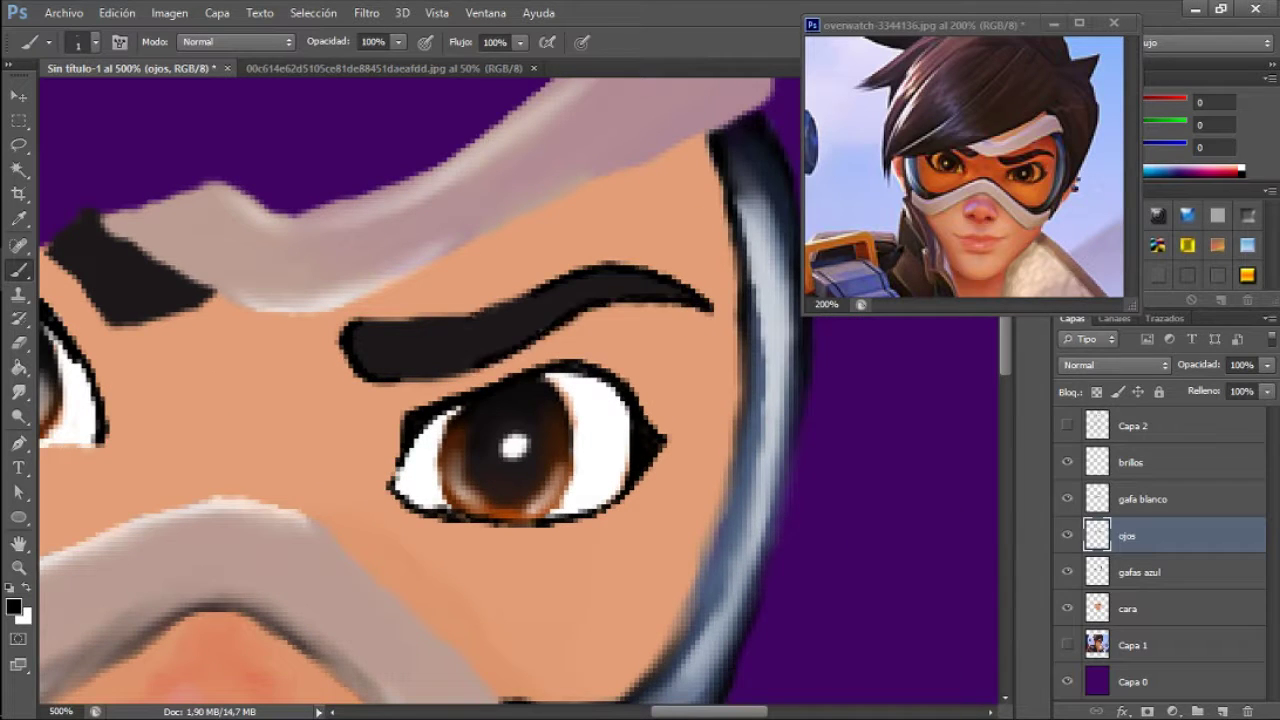
{"action": "left_click_drag", "start_coordinate": [515, 445], "coordinate": [598, 433]}
Outline both eyebrows in black on the cara layer with the Brush at size 1
{"action": "key", "text": "alt+bracketleft"}
{"action": "key", "text": "alt+bracketleft"}
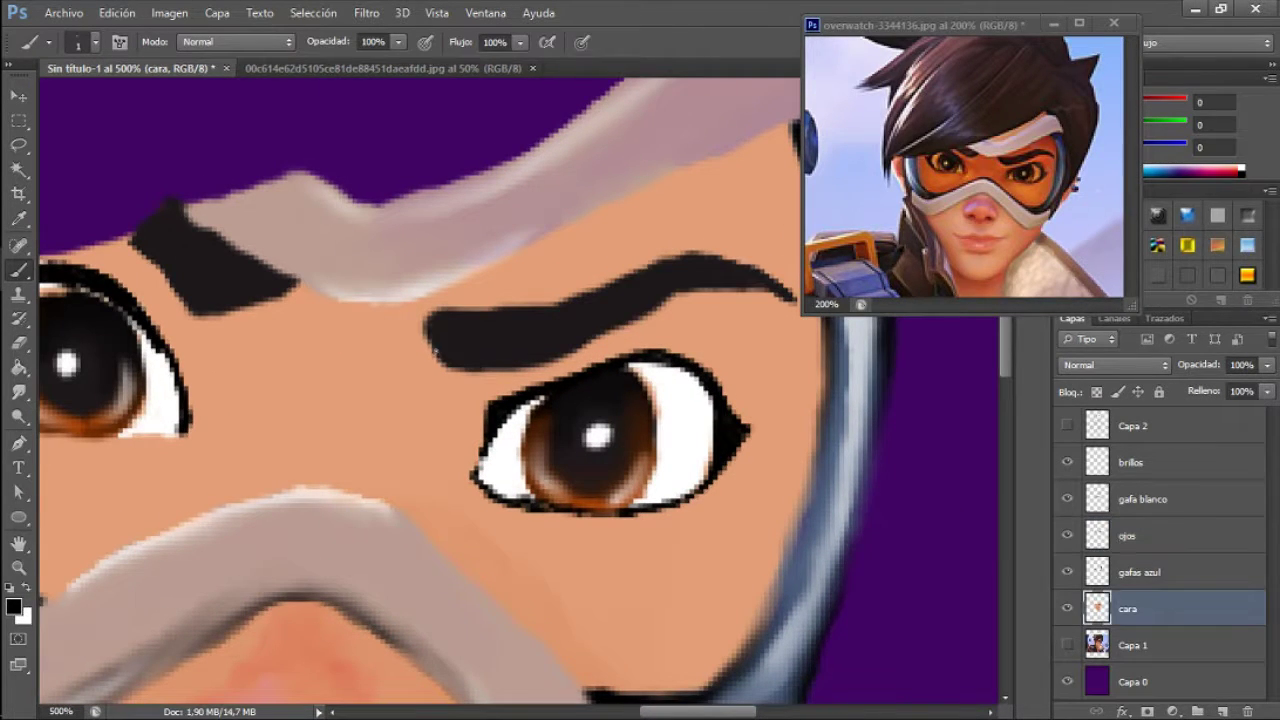
{"action": "mouse_move", "coordinate": [445, 372]}
{"action": "left_mouse_down"}
{"action": "mouse_move", "coordinate": [598, 342]}
{"action": "mouse_move", "coordinate": [692, 260]}
{"action": "left_mouse_up"}
{"action": "left_click_drag", "start_coordinate": [771, 278], "coordinate": [826, 259]}
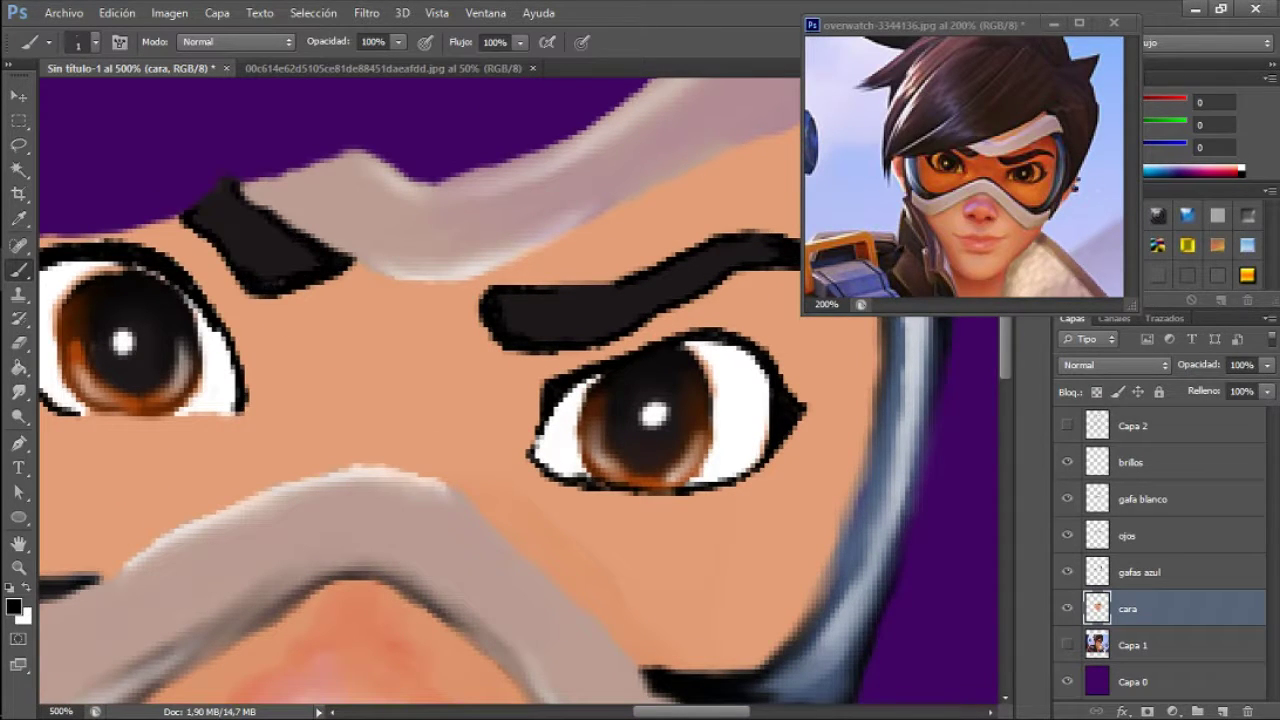
Draw a short black crease below each eye's inner corner on cara and soften both with the Smudge tool at 50% strength
{"action": "scroll", "coordinate": [495, 345], "scroll_direction": "down", "scroll_amount": 7}
{"action": "scroll", "coordinate": [490, 300], "scroll_direction": "up", "scroll_amount": 4}
{"action": "scroll", "coordinate": [480, 262], "scroll_direction": "up", "scroll_amount": 1}
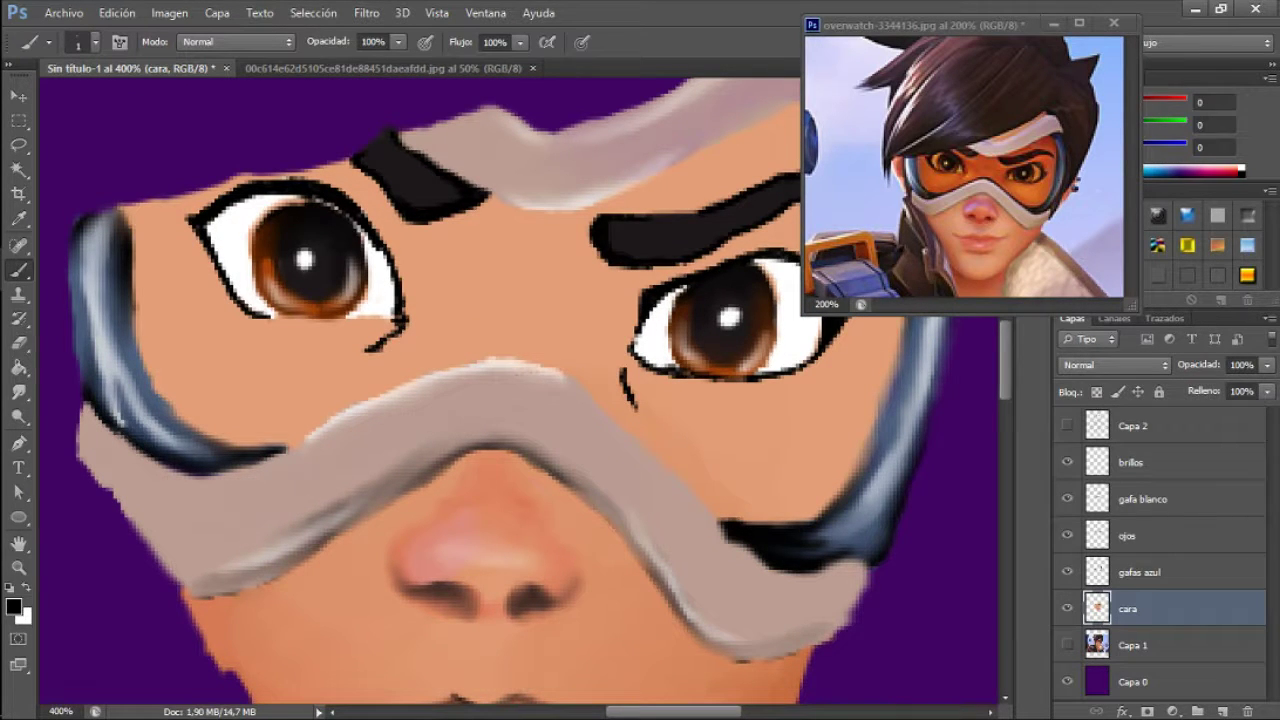
{"action": "key", "text": "x"}
{"action": "key", "text": "r"}
{"action": "left_click_drag", "start_coordinate": [368, 350], "coordinate": [402, 328]}
{"action": "left_click_drag", "start_coordinate": [622, 372], "coordinate": [640, 412]}
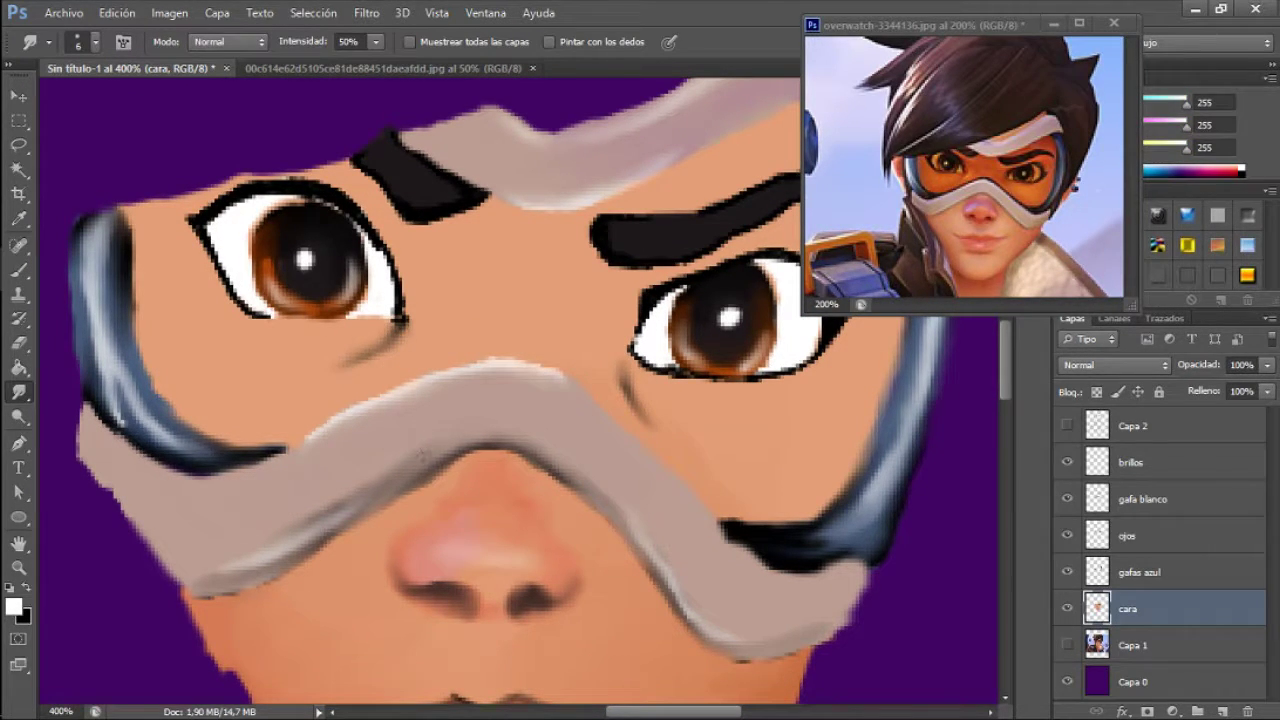
{"action": "mouse_move", "coordinate": [400, 325]}
{"action": "left_mouse_down"}
{"action": "mouse_move", "coordinate": [370, 376]}
{"action": "mouse_move", "coordinate": [403, 339]}
{"action": "mouse_move", "coordinate": [400, 350]}
{"action": "left_mouse_up"}
{"action": "key", "text": "b"}
{"action": "key", "text": "r"}
Create the gafas Amarillo layer and start tinting the goggle lens with a colour sampled from the reference image
{"action": "key", "text": "ctrl+0"}
{"action": "scroll", "coordinate": [389, 394], "scroll_direction": "up", "scroll_amount": 5}
{"action": "key", "text": "ctrl+shift+alt+n"}
{"action": "mouse_move", "coordinate": [380, 640]}
{"action": "left_mouse_down"}
{"action": "mouse_move", "coordinate": [405, 678]}
{"action": "mouse_move", "coordinate": [391, 623]}
{"action": "left_mouse_up"}
{"action": "left_click", "coordinate": [1131, 692]}
{"action": "key", "text": "i"}
{"action": "left_click", "coordinate": [935, 175]}
{"action": "key", "text": "b"}
{"action": "left_click_drag", "start_coordinate": [340, 300], "coordinate": [440, 320]}
Place the gafas Amarillo layer between gafas azul and ojos and reduce its opacity to 44%
{"action": "left_click_drag", "start_coordinate": [1148, 608], "coordinate": [1148, 444]}
{"action": "mouse_move", "coordinate": [1267, 365]}
{"action": "left_mouse_down"}
{"action": "mouse_move", "coordinate": [1187, 398]}
{"action": "mouse_move", "coordinate": [1217, 396]}
{"action": "left_mouse_up"}
{"action": "left_click", "coordinate": [13, 607]}
{"action": "left_click", "coordinate": [826, 157]}
{"action": "left_click_drag", "start_coordinate": [1148, 462], "coordinate": [1148, 553]}
{"action": "left_click_drag", "start_coordinate": [1140, 608], "coordinate": [1150, 518]}
{"action": "left_click", "coordinate": [1150, 572]}
Paint the lens over the left eye and nose bridge on gafas Amarillo with orange (RGB 242, 158, 26)
{"action": "mouse_move", "coordinate": [450, 330]}
{"action": "left_mouse_down"}
{"action": "mouse_move", "coordinate": [650, 390]}
{"action": "mouse_move", "coordinate": [680, 200]}
{"action": "left_mouse_up"}
{"action": "key", "text": "i"}
{"action": "left_click", "coordinate": [13, 607]}
{"action": "left_click", "coordinate": [945, 185]}
{"action": "left_click", "coordinate": [826, 157]}
{"action": "key", "text": "b"}
{"action": "left_click_drag", "start_coordinate": [360, 270], "coordinate": [470, 300]}
{"action": "left_click_drag", "start_coordinate": [420, 240], "coordinate": [530, 320]}
Cover the rest of the goggle lens on gafas Amarillo with the orange Mixer Brush at size 25, blending the tint evenly
{"action": "right_click", "coordinate": [19, 270]}
{"action": "left_click", "coordinate": [100, 328]}
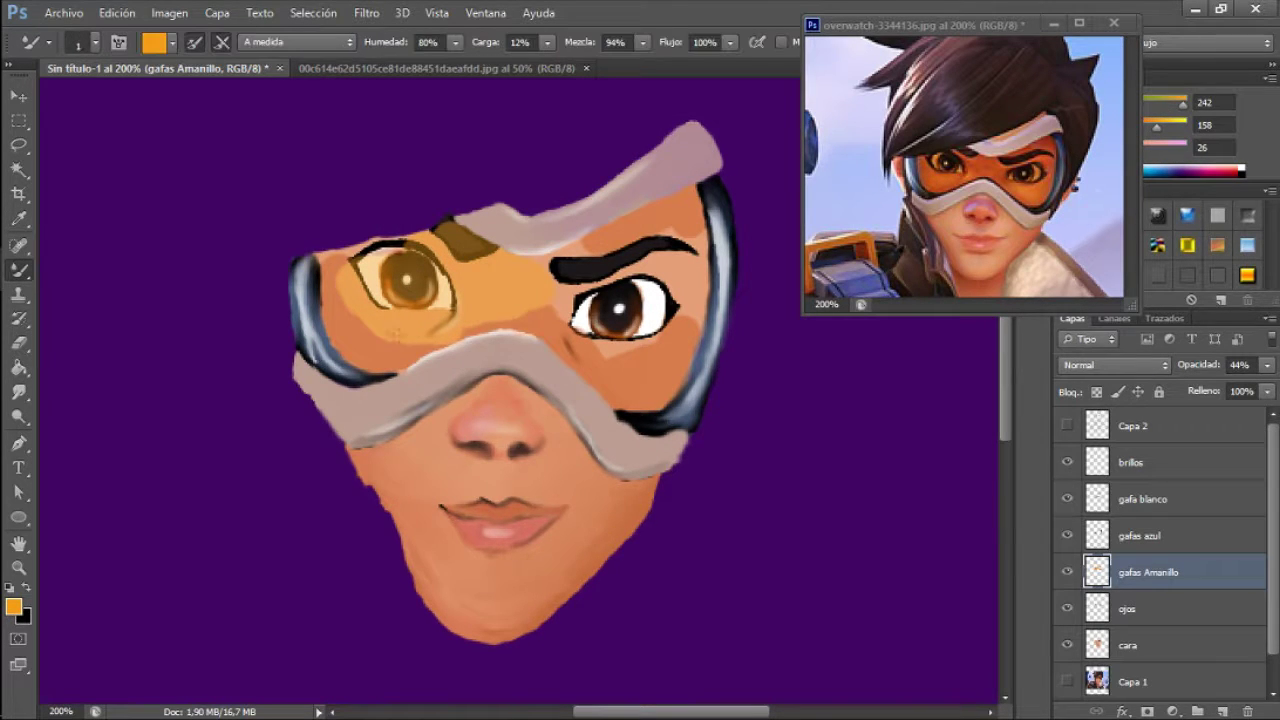
{"action": "left_click_drag", "start_coordinate": [330, 250], "coordinate": [410, 262]}
{"action": "left_click_drag", "start_coordinate": [480, 320], "coordinate": [590, 330]}
{"action": "left_click_drag", "start_coordinate": [560, 240], "coordinate": [670, 300]}
{"action": "left_click_drag", "start_coordinate": [590, 210], "coordinate": [700, 340]}
{"action": "left_click_drag", "start_coordinate": [560, 350], "coordinate": [660, 380]}
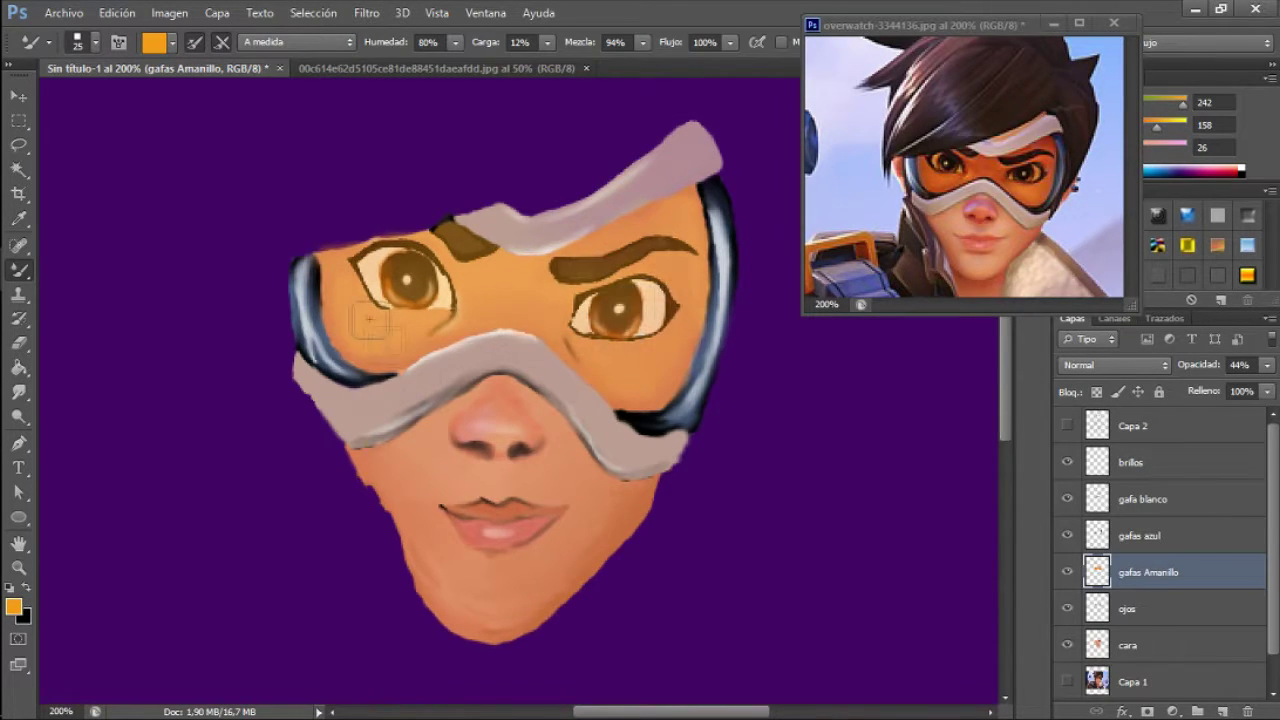
Raise the gafas Amarillo opacity to 52% and paint deeper orange (RGB 246, 104, 0) over the lens around both eyes
{"action": "left_click_drag", "start_coordinate": [500, 400], "coordinate": [550, 330]}
{"action": "left_click", "coordinate": [13, 607]}
{"action": "left_click", "coordinate": [640, 145]}
{"action": "left_click", "coordinate": [826, 157]}
{"action": "left_click_drag", "start_coordinate": [1219, 385], "coordinate": [1240, 390]}
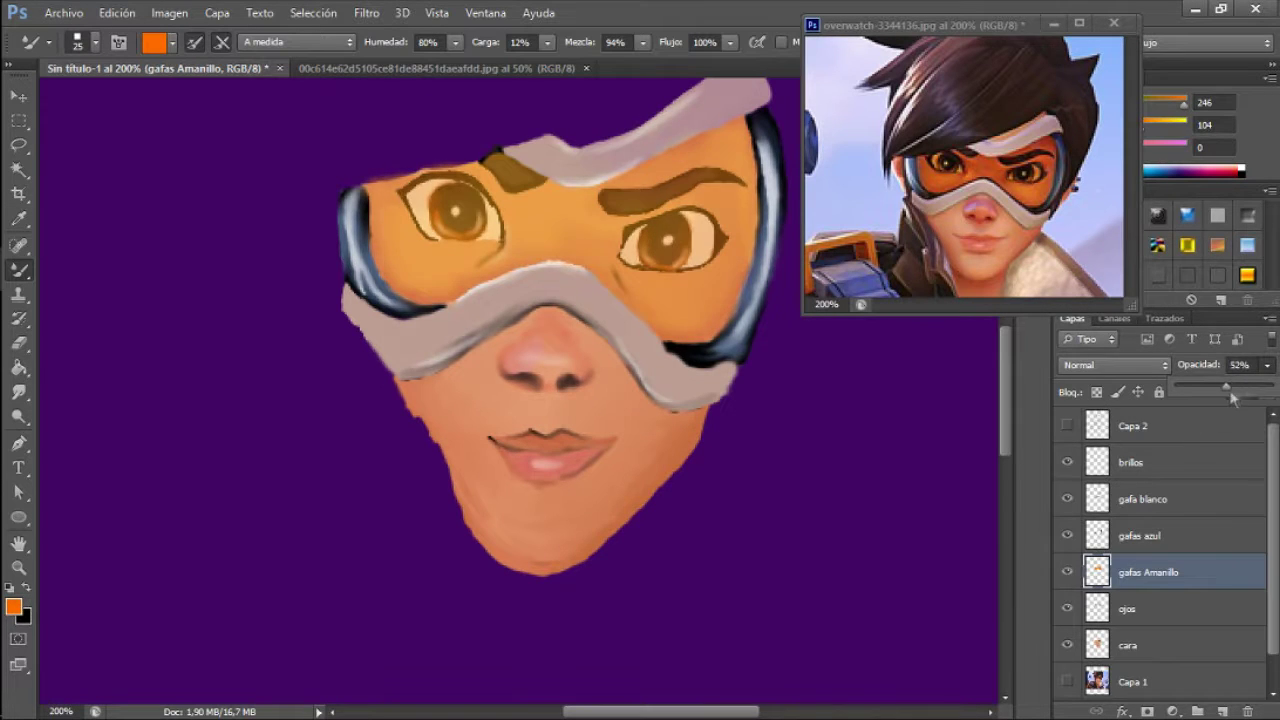
{"action": "key", "text": "shift+b"}
{"action": "mouse_move", "coordinate": [480, 200]}
{"action": "left_mouse_down"}
{"action": "mouse_move", "coordinate": [530, 245]}
{"action": "mouse_move", "coordinate": [535, 235]}
{"action": "left_mouse_up"}
{"action": "left_click_drag", "start_coordinate": [620, 210], "coordinate": [690, 265]}
Blend golden yellow (RGB 239, 181, 5) over the lens around both eyes on gafas Amarillo with the Mixer Brush
{"action": "left_click", "coordinate": [13, 607]}
{"action": "left_click", "coordinate": [648, 380]}
{"action": "key", "text": "Return"}
{"action": "left_click_drag", "start_coordinate": [445, 200], "coordinate": [505, 250]}
{"action": "left_click_drag", "start_coordinate": [405, 200], "coordinate": [490, 195]}
{"action": "left_click_drag", "start_coordinate": [615, 200], "coordinate": [700, 265]}
{"action": "left_click_drag", "start_coordinate": [425, 255], "coordinate": [630, 256]}
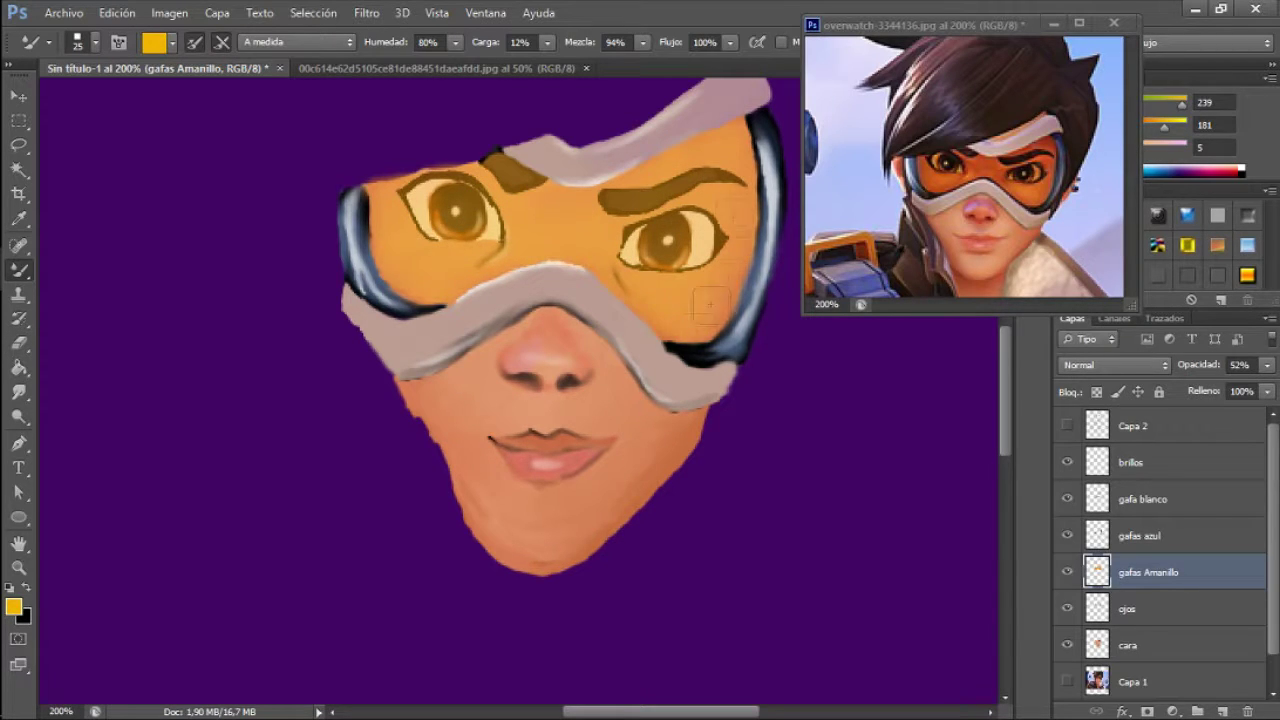
Switch to Discord, play and pause the Nightcore videos shared in the general channel, and return to Photoshop
{"action": "key", "text": "ctrl+0"}
{"action": "key", "text": "alt+Tab"}
{"action": "key", "text": "alt+Tab"}
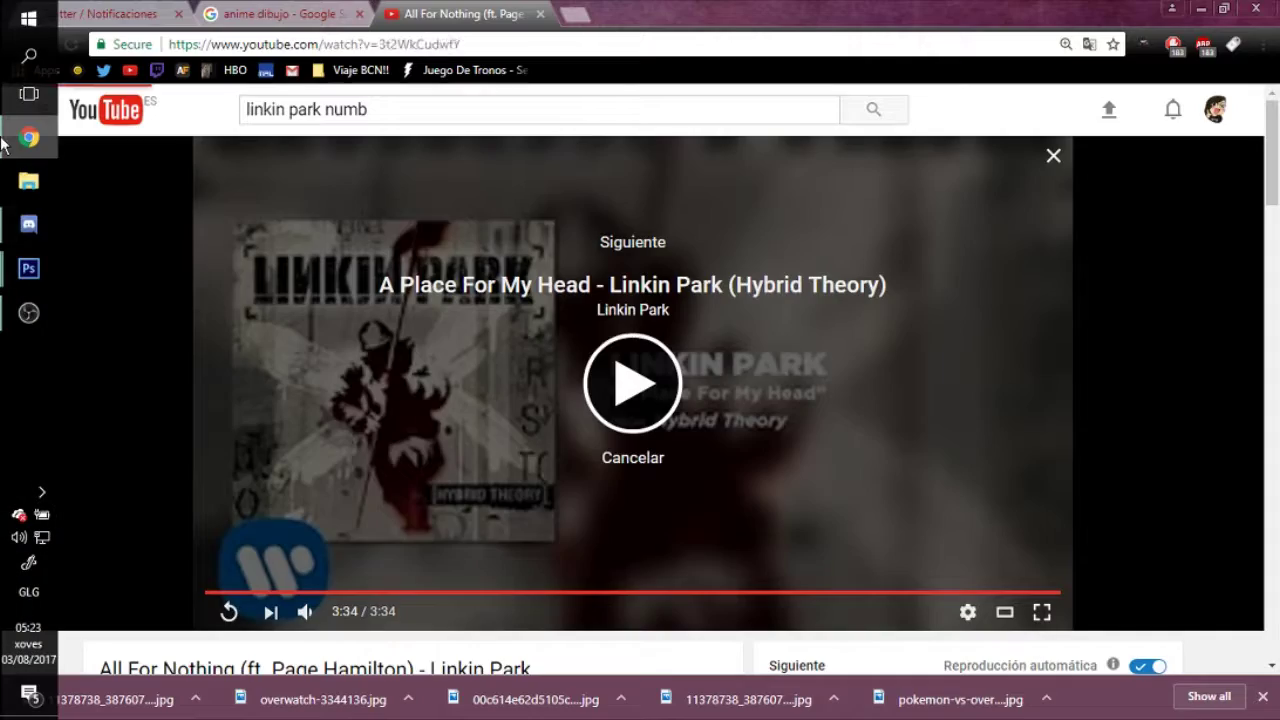
{"action": "key", "text": "alt+Tab"}
{"action": "scroll", "coordinate": [620, 350], "scroll_direction": "up", "scroll_amount": 2}
{"action": "left_click", "coordinate": [610, 310]}
{"action": "scroll", "coordinate": [610, 330], "scroll_direction": "up", "scroll_amount": 1}
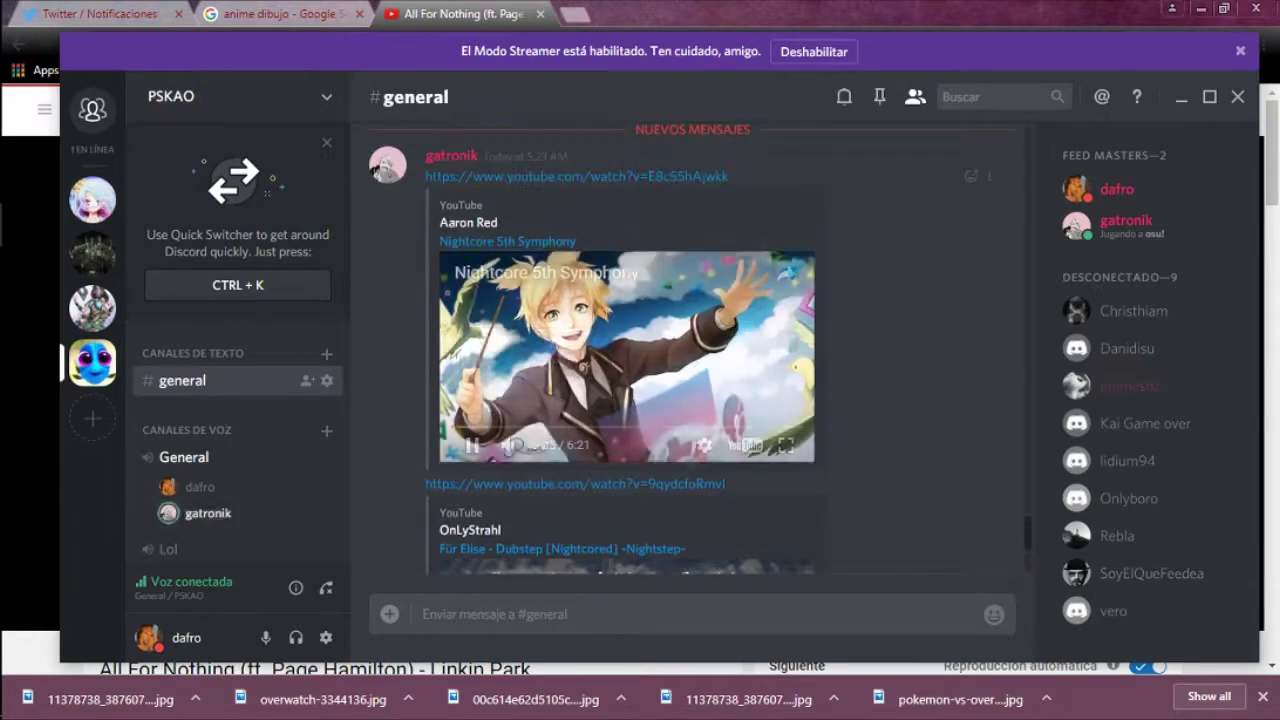
{"action": "left_click", "coordinate": [477, 452]}
{"action": "scroll", "coordinate": [464, 515], "scroll_direction": "down", "scroll_amount": 3}
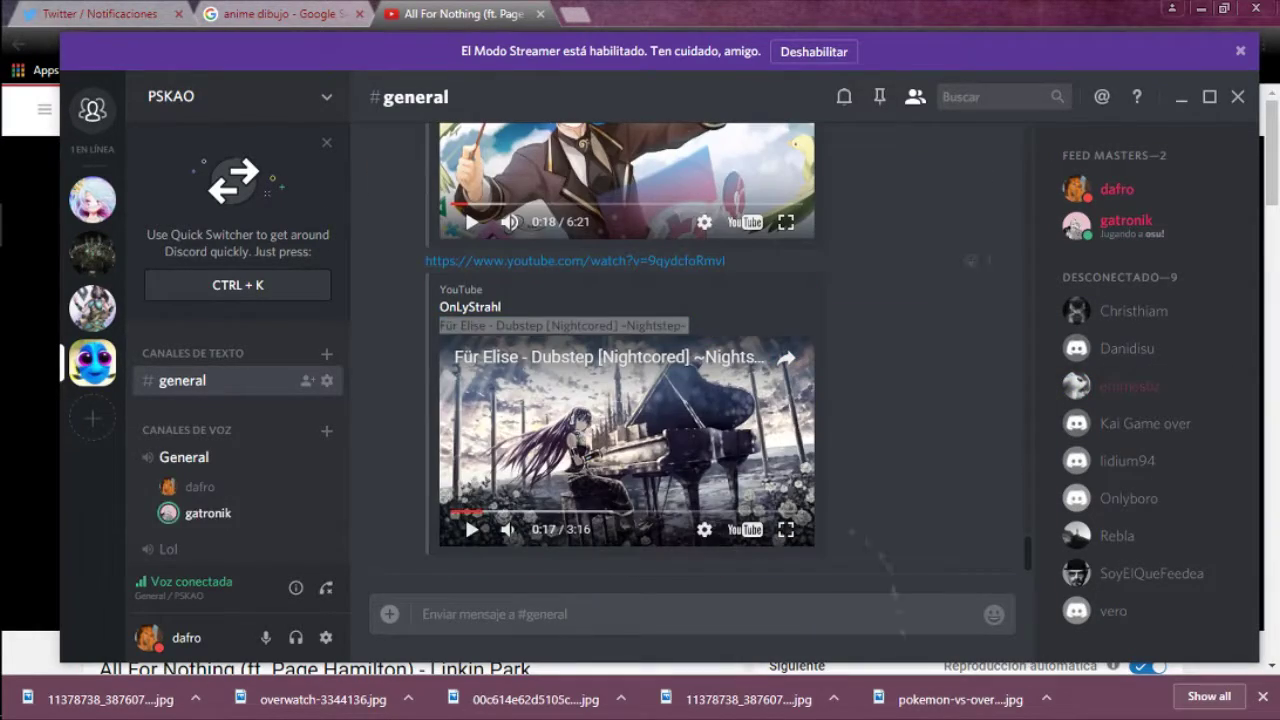
{"action": "key", "text": "alt+Tab"}
{"action": "mouse_move", "coordinate": [25, 260]}
{"action": "left_click", "coordinate": [143, 200]}
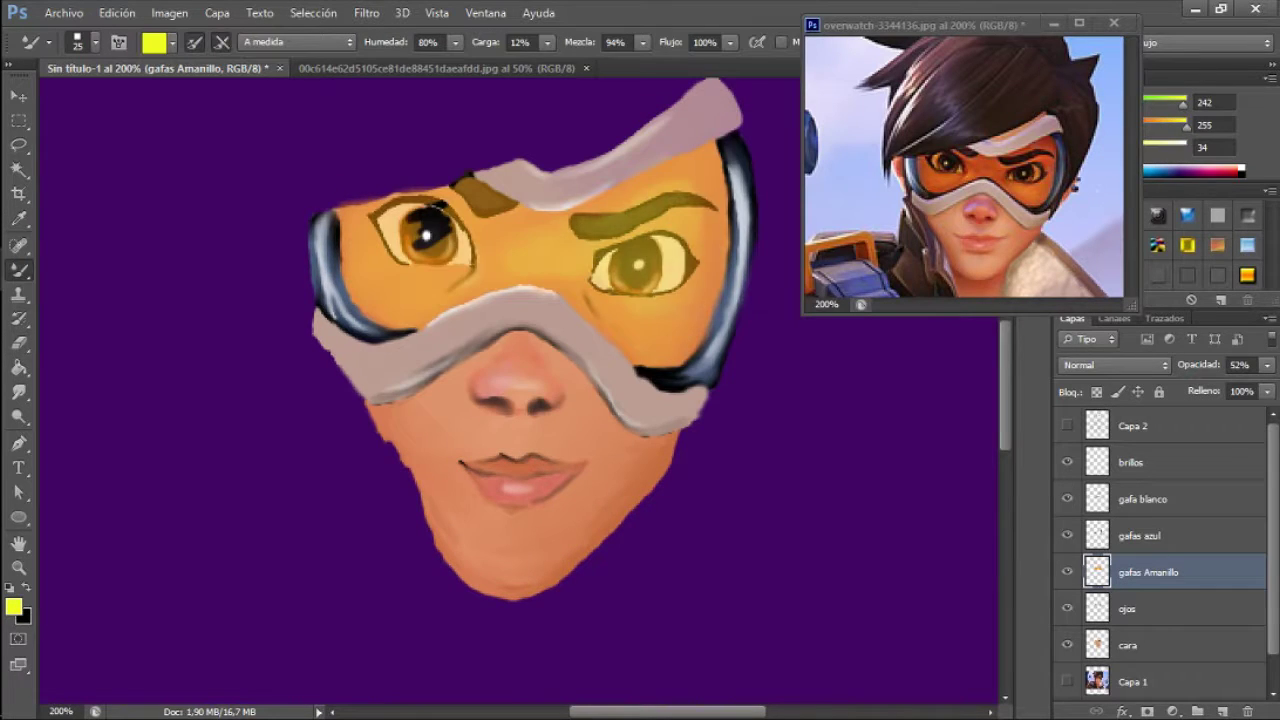
Lighten the upper and lower goggle frame on gafa blanco with the white Mixer Brush at size 11
{"action": "key", "text": "ctrl+minus"}
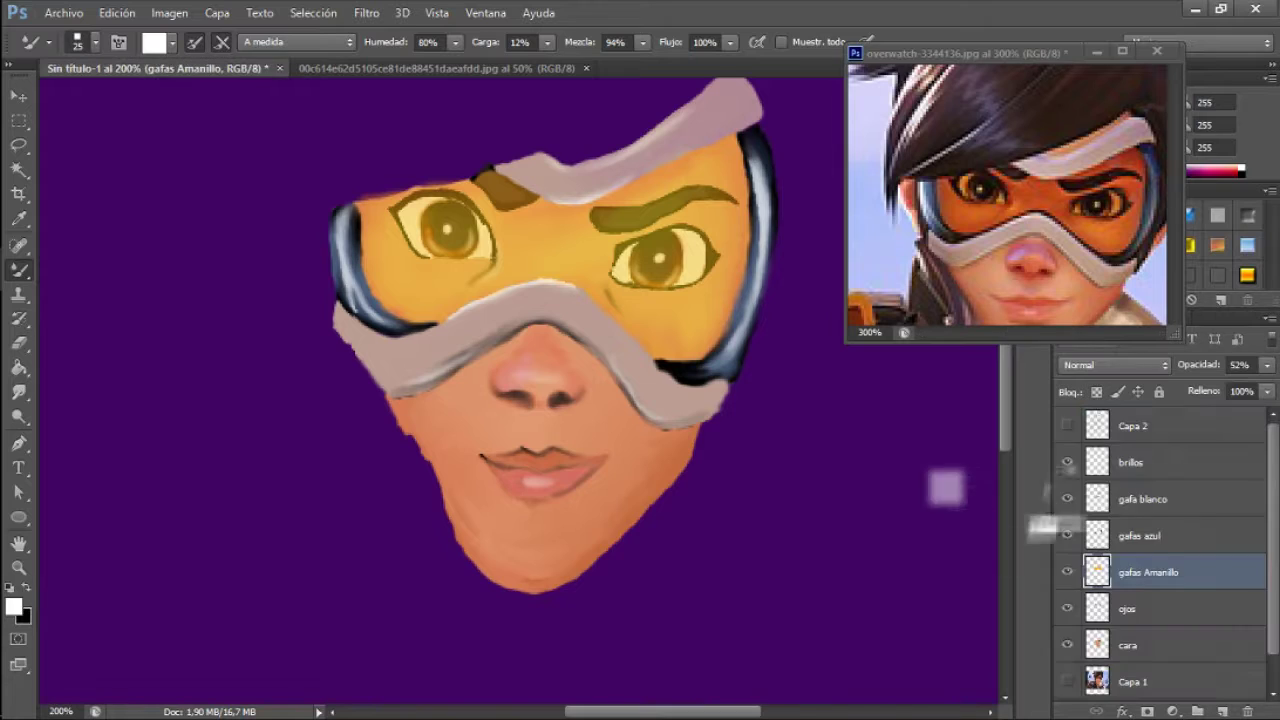
{"action": "left_click", "coordinate": [1140, 512]}
{"action": "left_click_drag", "start_coordinate": [380, 355], "coordinate": [540, 300]}
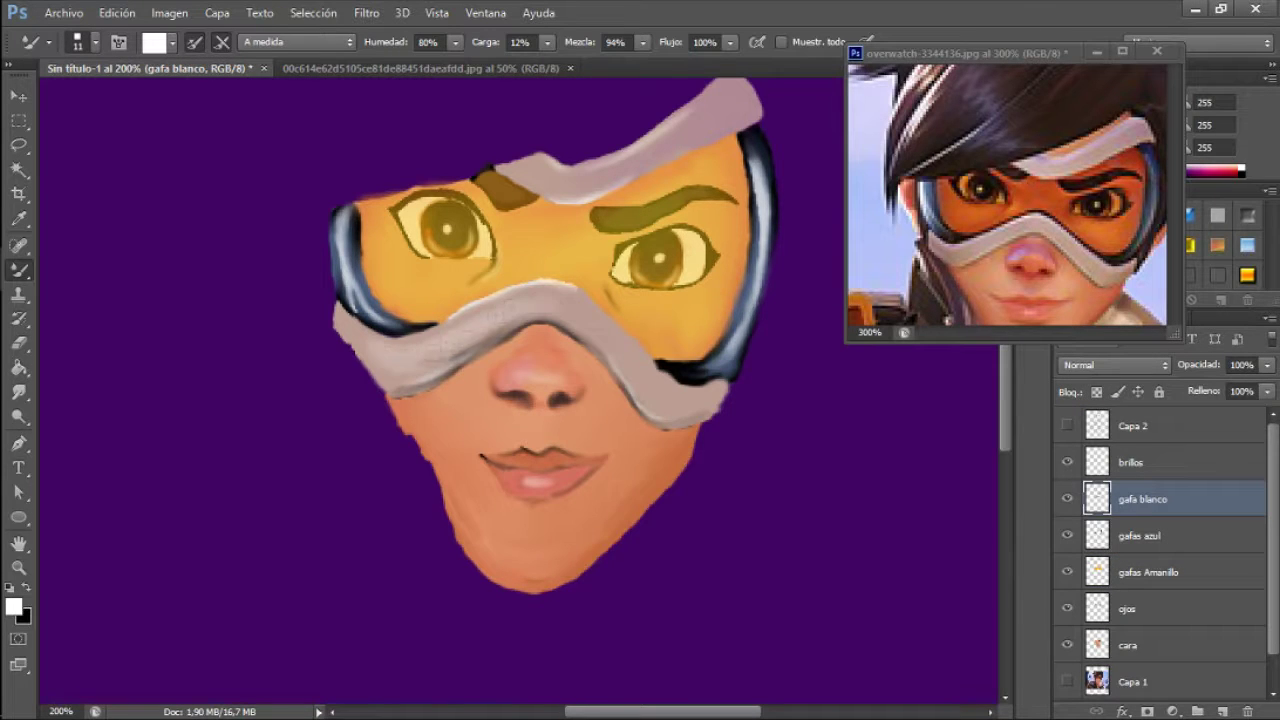
{"action": "left_click_drag", "start_coordinate": [430, 340], "coordinate": [600, 310]}
{"action": "left_click_drag", "start_coordinate": [410, 370], "coordinate": [440, 330]}
{"action": "left_click_drag", "start_coordinate": [540, 322], "coordinate": [602, 310]}
{"action": "left_click_drag", "start_coordinate": [516, 295], "coordinate": [610, 325]}
{"action": "left_click_drag", "start_coordinate": [600, 335], "coordinate": [668, 410]}
{"action": "mouse_move", "coordinate": [532, 185]}
{"action": "left_mouse_down"}
{"action": "mouse_move", "coordinate": [666, 150]}
{"action": "mouse_move", "coordinate": [552, 192]}
{"action": "left_mouse_up"}
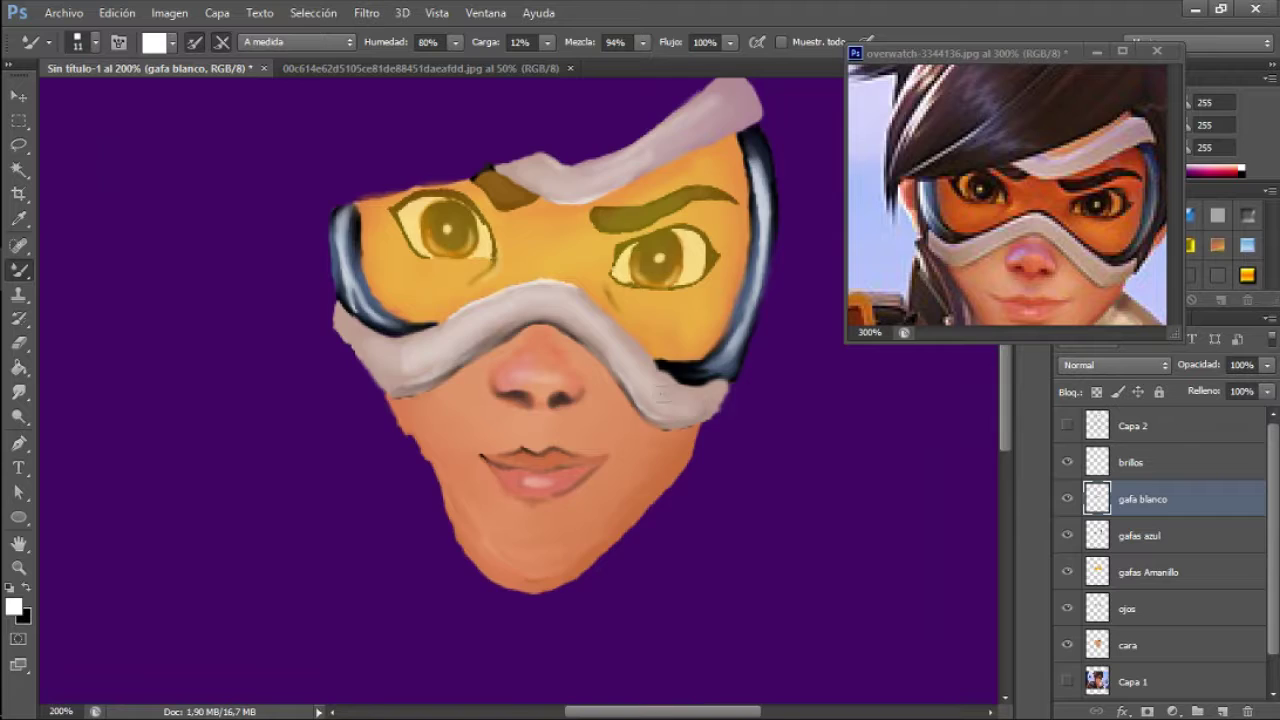
Repaint the lower goggle frame on gafa blanco with sampled beige (RGB 187, 157, 147) using the standard Brush at size 6
{"action": "scroll", "coordinate": [677, 509], "scroll_direction": "down", "scroll_amount": 5}
{"action": "scroll", "coordinate": [663, 537], "scroll_direction": "up", "scroll_amount": 6}
{"action": "key", "text": "shift+b"}
{"action": "left_click", "coordinate": [550, 330], "text": "alt"}
{"action": "left_click", "coordinate": [370, 310]}
{"action": "left_click", "coordinate": [499, 430], "text": "alt"}
{"action": "mouse_move", "coordinate": [320, 305]}
{"action": "left_mouse_down"}
{"action": "mouse_move", "coordinate": [510, 240]}
{"action": "mouse_move", "coordinate": [610, 230]}
{"action": "mouse_move", "coordinate": [630, 280]}
{"action": "mouse_move", "coordinate": [730, 350]}
{"action": "left_mouse_up"}
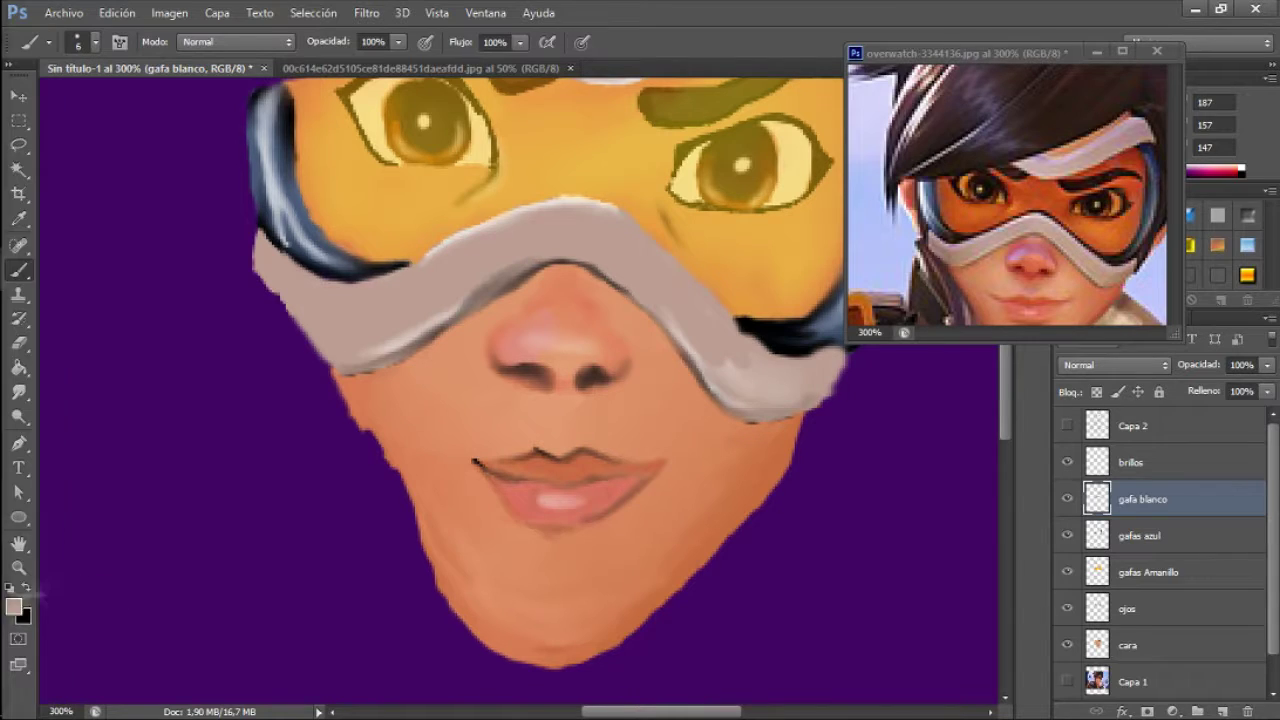
Shade the left end of the goggle frame on gafa blanco with reddish brown (RGB 164, 119, 114) using the Mixer Brush
{"action": "key", "text": "shift+b"}
{"action": "key", "text": "d"}
{"action": "key", "text": "x"}
{"action": "left_click", "coordinate": [295, 268], "text": "alt"}
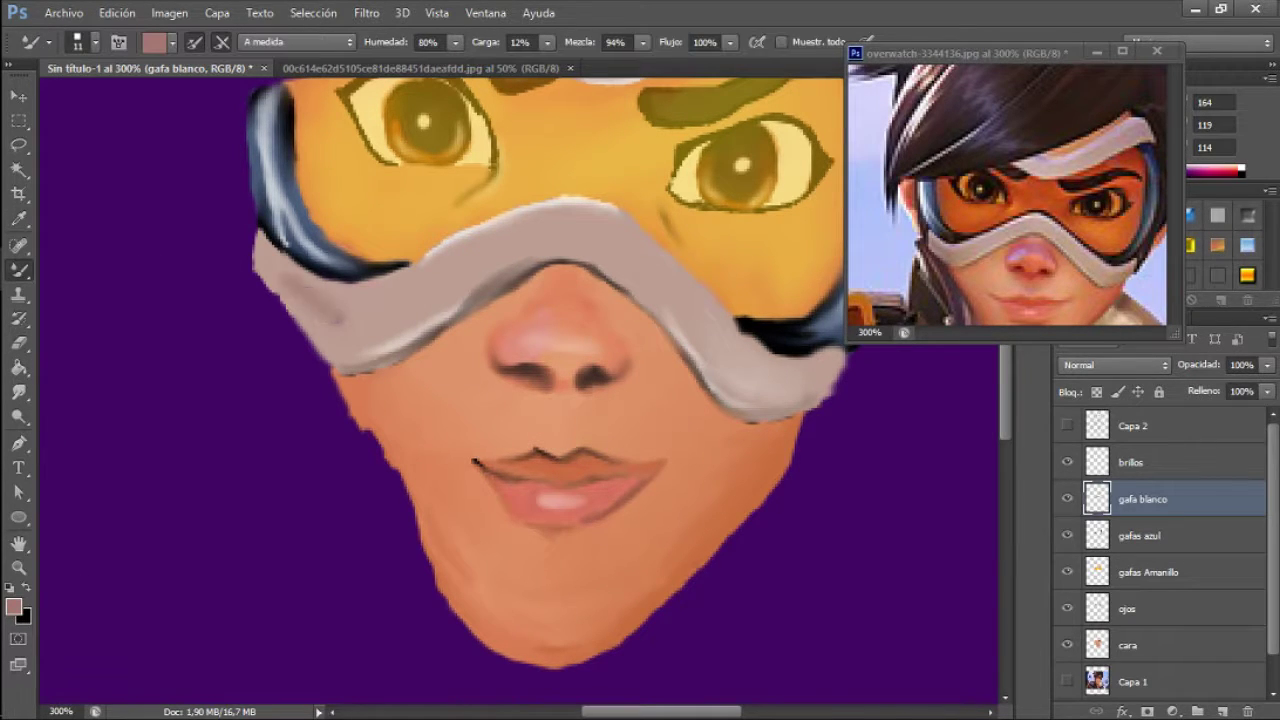
{"action": "key", "text": "ctrl+1"}
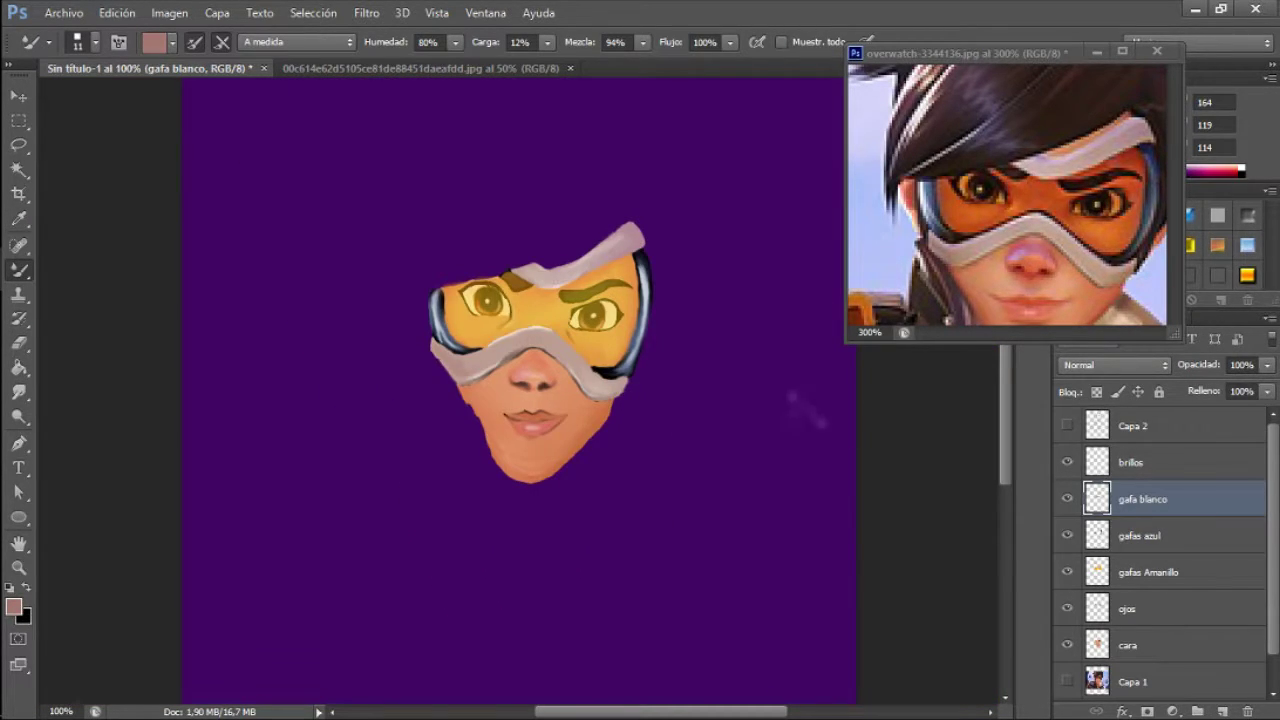
Show the Capa 2 sketch and paint the forehead skin above the upper goggle frame on the cara layer
{"action": "left_click", "coordinate": [1067, 425]}
{"action": "left_click", "coordinate": [480, 400], "text": "alt"}
{"action": "left_click", "coordinate": [1130, 645]}
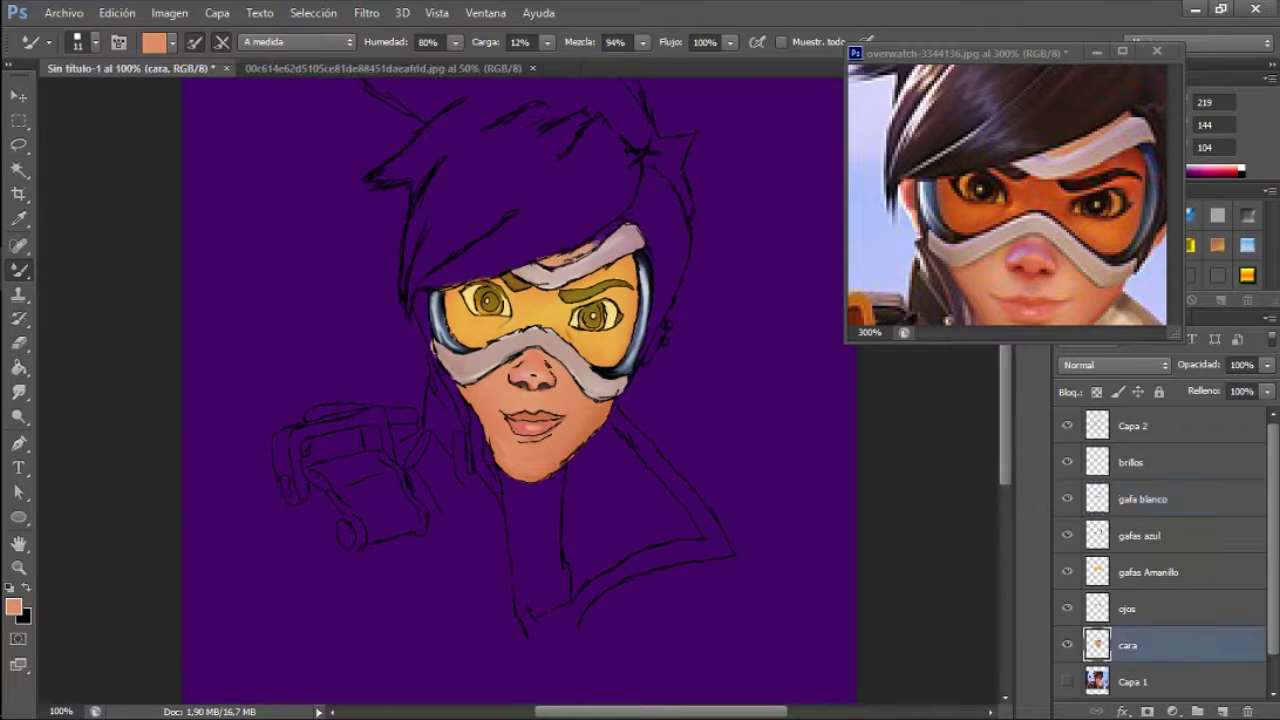
{"action": "key", "text": "i"}
{"action": "key", "text": "b"}
{"action": "right_click", "coordinate": [586, 246]}
{"action": "key", "text": "shift+b"}
{"action": "scroll", "coordinate": [548, 290], "scroll_direction": "up", "scroll_amount": 2}
{"action": "key", "text": "e"}
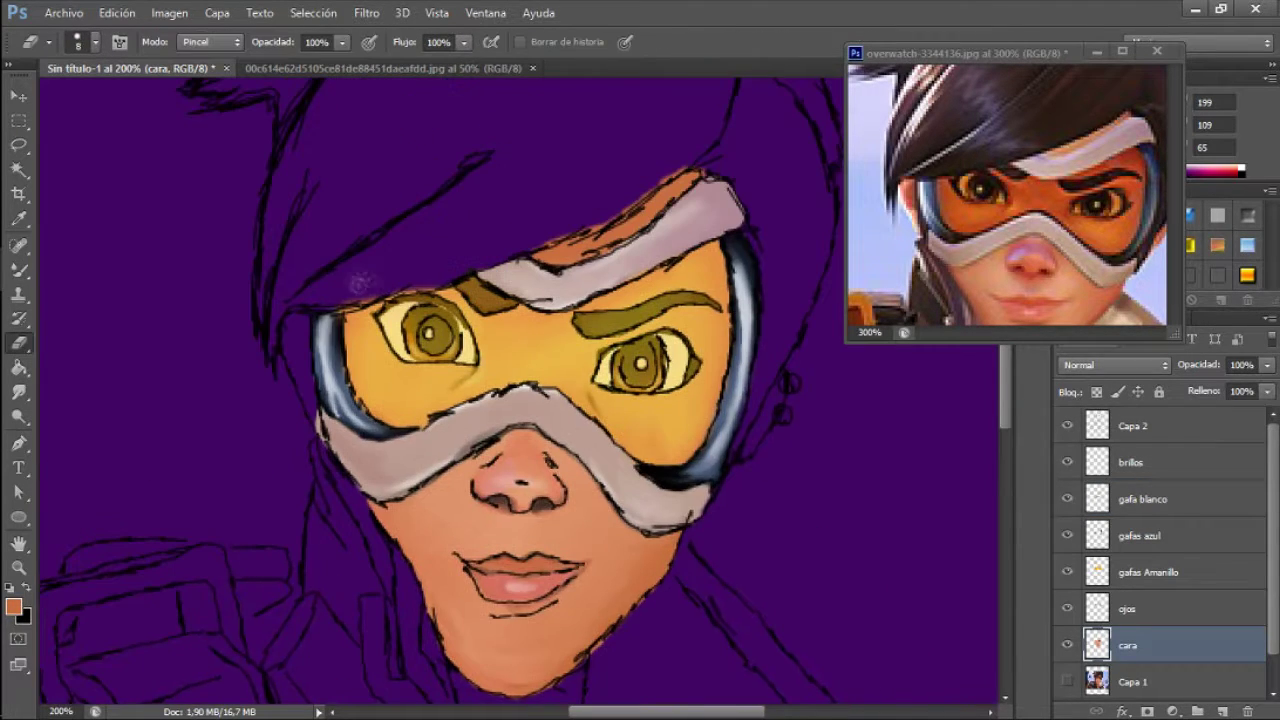
Rename the Capa 2 sketch layer to Boceto and create a new layer named Pelo directly below it
{"action": "double_click", "coordinate": [1133, 425]}
{"action": "type", "text": "Boceto"}
{"action": "key", "text": "Return"}
{"action": "left_click", "coordinate": [1222, 711], "text": "ctrl"}
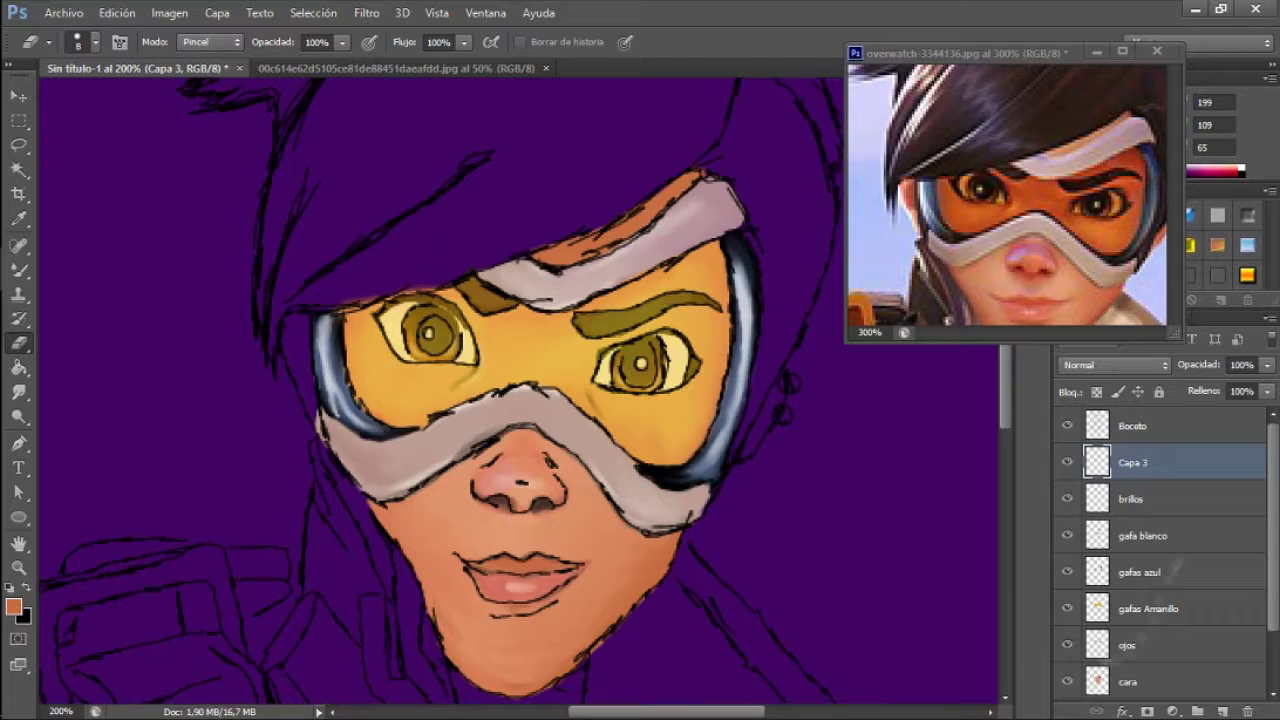
{"action": "double_click", "coordinate": [1133, 462]}
{"action": "type", "text": "Pelo"}
{"action": "key", "text": "Return"}
{"action": "scroll", "coordinate": [520, 390], "scroll_direction": "up", "scroll_amount": 3}
{"action": "key", "text": "i"}
{"action": "key", "text": "shift+b"}
{"action": "mouse_move", "coordinate": [420, 330]}
{"action": "left_mouse_down"}
{"action": "mouse_move", "coordinate": [560, 300]}
{"action": "mouse_move", "coordinate": [460, 428]}
{"action": "left_mouse_up"}
{"action": "key", "text": "Escape"}
{"action": "key", "text": "ctrl+alt+z"}
Fill the fringe on the Pelo layer with dark brown (RGB 45, 29, 16) using the Mixer Brush, following the sketch
{"action": "key", "text": "i"}
{"action": "key", "text": "b"}
{"action": "left_click_drag", "start_coordinate": [590, 305], "coordinate": [395, 368]}
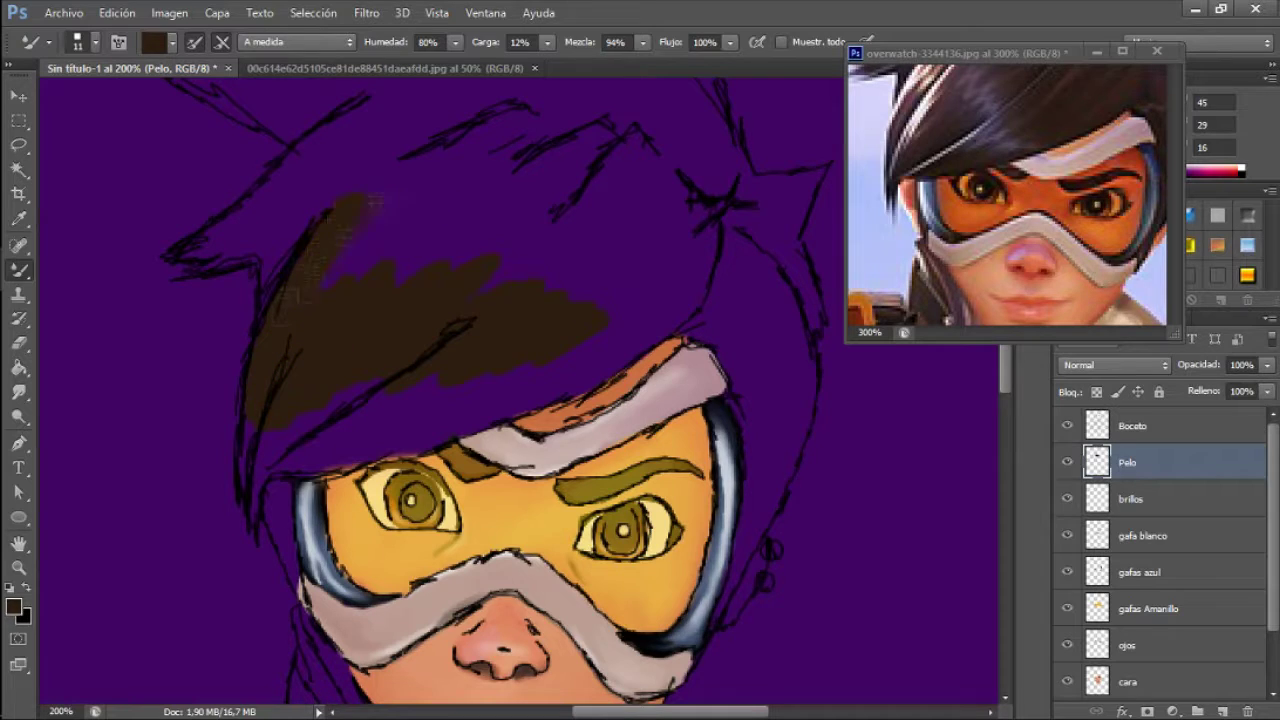
{"action": "left_click_drag", "start_coordinate": [440, 392], "coordinate": [473, 262]}
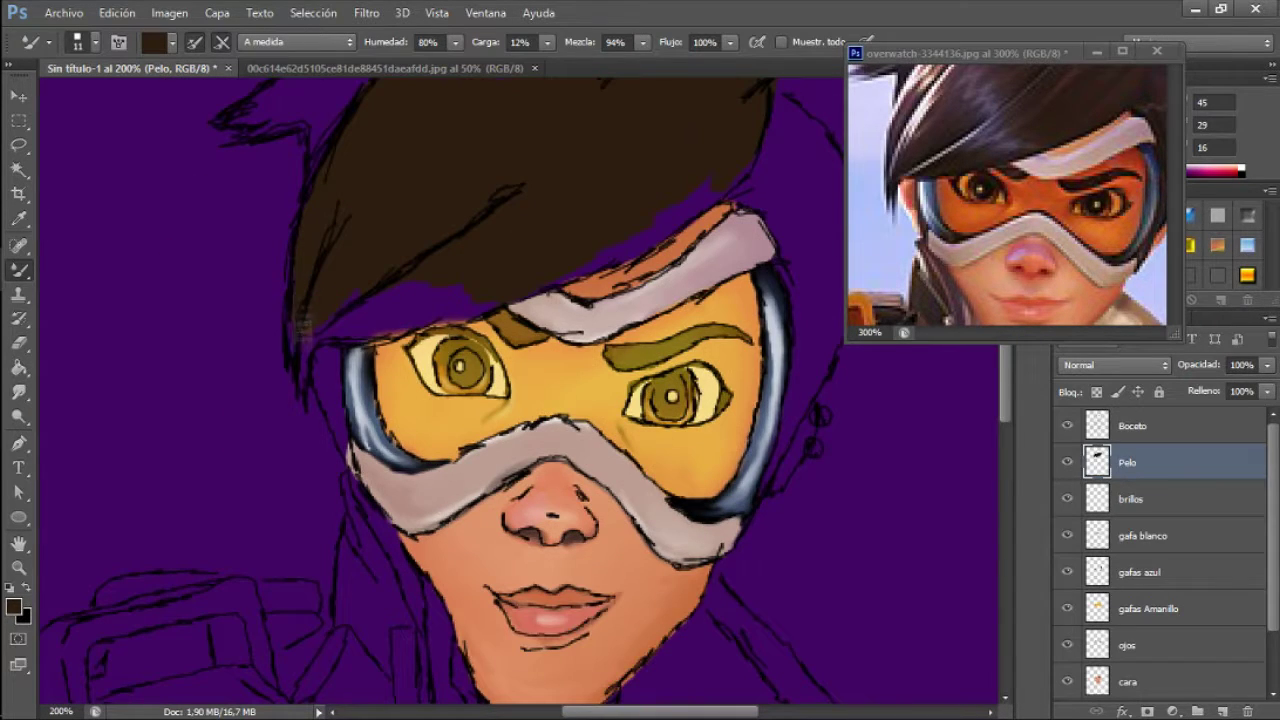
{"action": "left_click_drag", "start_coordinate": [563, 253], "coordinate": [490, 372]}
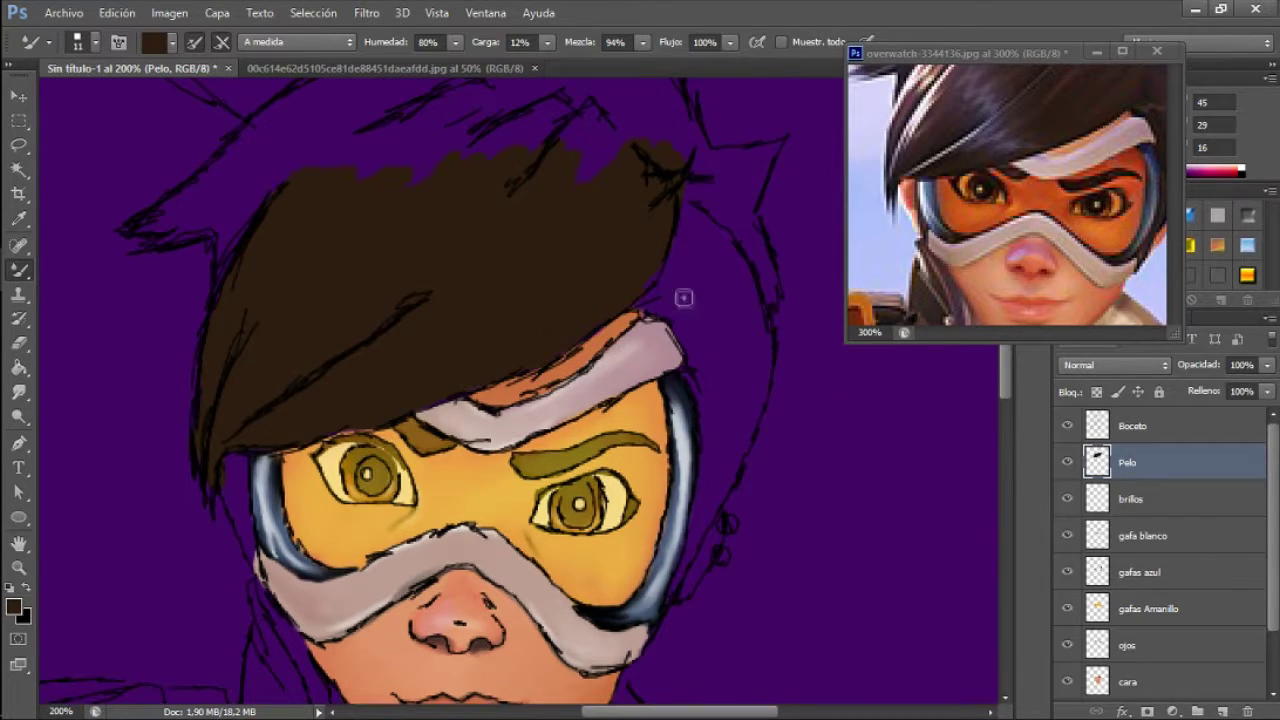
Enlarge the Mixer Brush and fill the crown and upper side hair with dark brown on the Pelo layer
{"action": "mouse_move", "coordinate": [764, 305]}
{"action": "left_mouse_down"}
{"action": "mouse_move", "coordinate": [737, 161]}
{"action": "mouse_move", "coordinate": [784, 140]}
{"action": "left_mouse_up"}
{"action": "key", "text": "bracketleft"}
{"action": "key", "text": "bracketleft"}
{"action": "key", "text": "bracketleft"}
{"action": "key", "text": "bracketleft"}
{"action": "key", "text": "bracketleft"}
{"action": "key", "text": "bracketleft"}
{"action": "left_click_drag", "start_coordinate": [470, 110], "coordinate": [520, 180]}
{"action": "left_click_drag", "start_coordinate": [450, 300], "coordinate": [465, 420]}
{"action": "left_click_drag", "start_coordinate": [465, 420], "coordinate": [480, 536]}
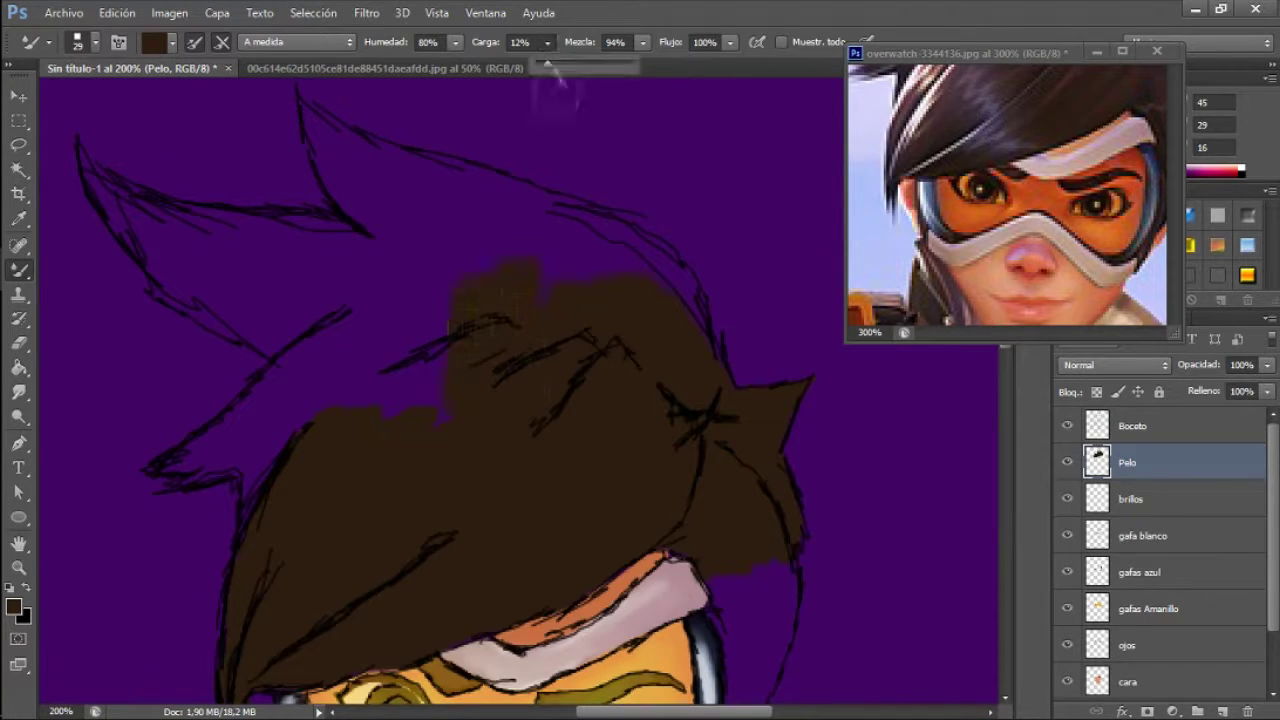
Fill the two upper spikes and the side lock with dark brown, and clean their edges with the Eraser
{"action": "left_click_drag", "start_coordinate": [455, 42], "coordinate": [449, 72]}
{"action": "mouse_move", "coordinate": [357, 257]}
{"action": "left_mouse_down"}
{"action": "mouse_move", "coordinate": [671, 337]}
{"action": "mouse_move", "coordinate": [265, 266]}
{"action": "mouse_move", "coordinate": [214, 286]}
{"action": "mouse_move", "coordinate": [129, 229]}
{"action": "mouse_move", "coordinate": [200, 215]}
{"action": "mouse_move", "coordinate": [251, 277]}
{"action": "left_mouse_up"}
{"action": "key", "text": "bracketleft"}
{"action": "key", "text": "bracketleft"}
{"action": "key", "text": "e"}
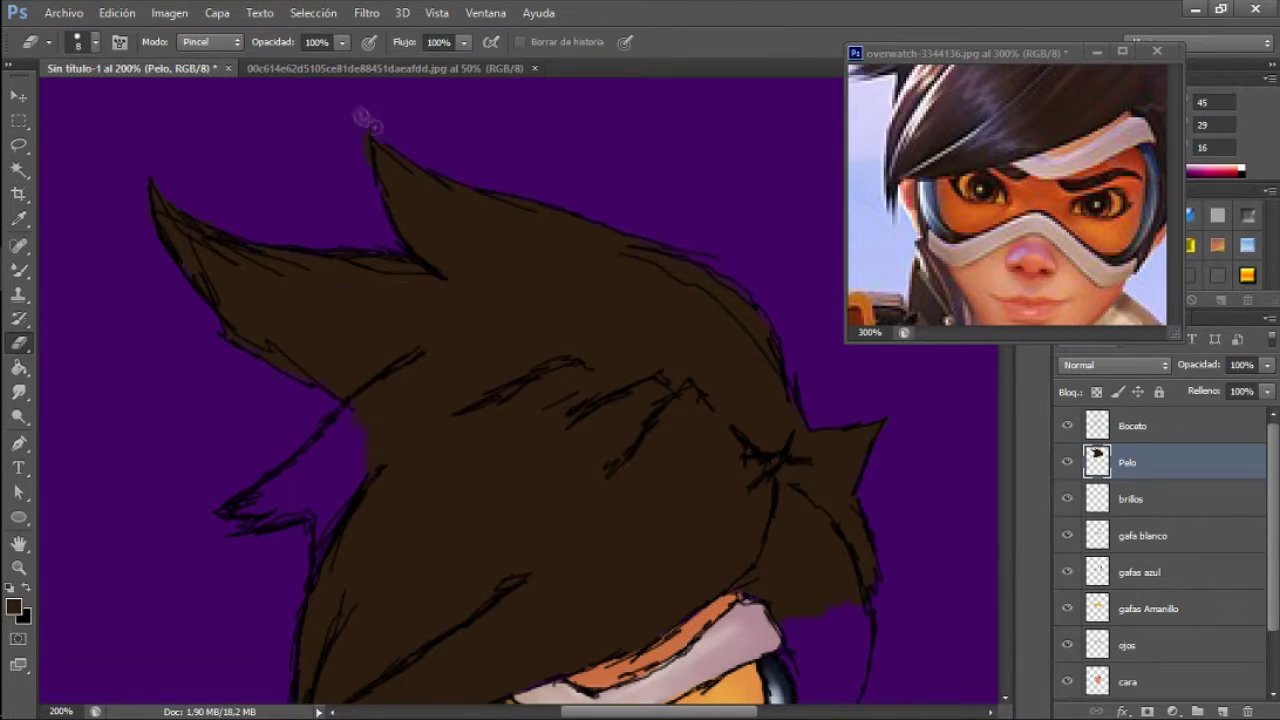
{"action": "scroll", "coordinate": [360, 474], "scroll_direction": "down", "scroll_amount": 3}
{"action": "scroll", "coordinate": [375, 350], "scroll_direction": "down", "scroll_amount": 2}
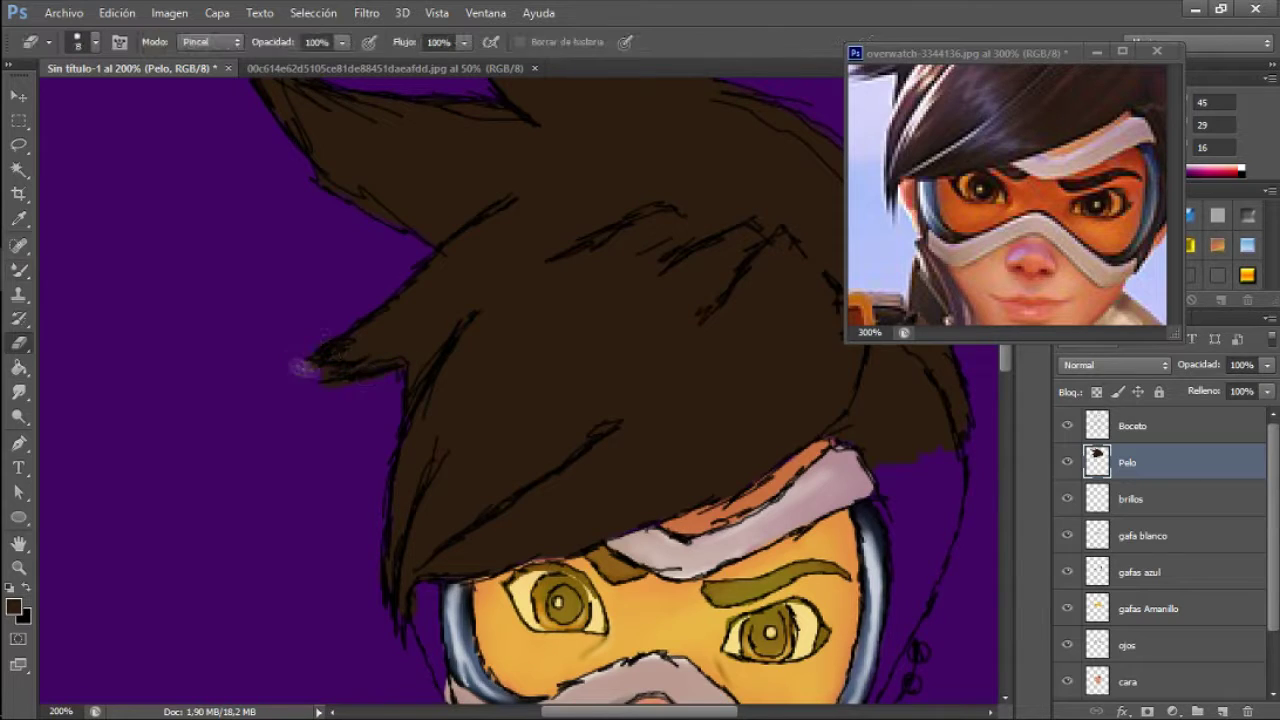
Fill the hair beside the goggles' right edge with dark brown down to the ear and tidy its outline
{"action": "scroll", "coordinate": [352, 364], "scroll_direction": "down", "scroll_amount": 2}
{"action": "scroll", "coordinate": [352, 364], "scroll_direction": "right", "scroll_amount": 3}
{"action": "key", "text": "b"}
{"action": "right_click", "coordinate": [614, 390]}
{"action": "key", "text": "Return"}
{"action": "scroll", "coordinate": [590, 525], "scroll_direction": "down", "scroll_amount": 2}
{"action": "key", "text": "e"}
{"action": "key", "text": "b"}
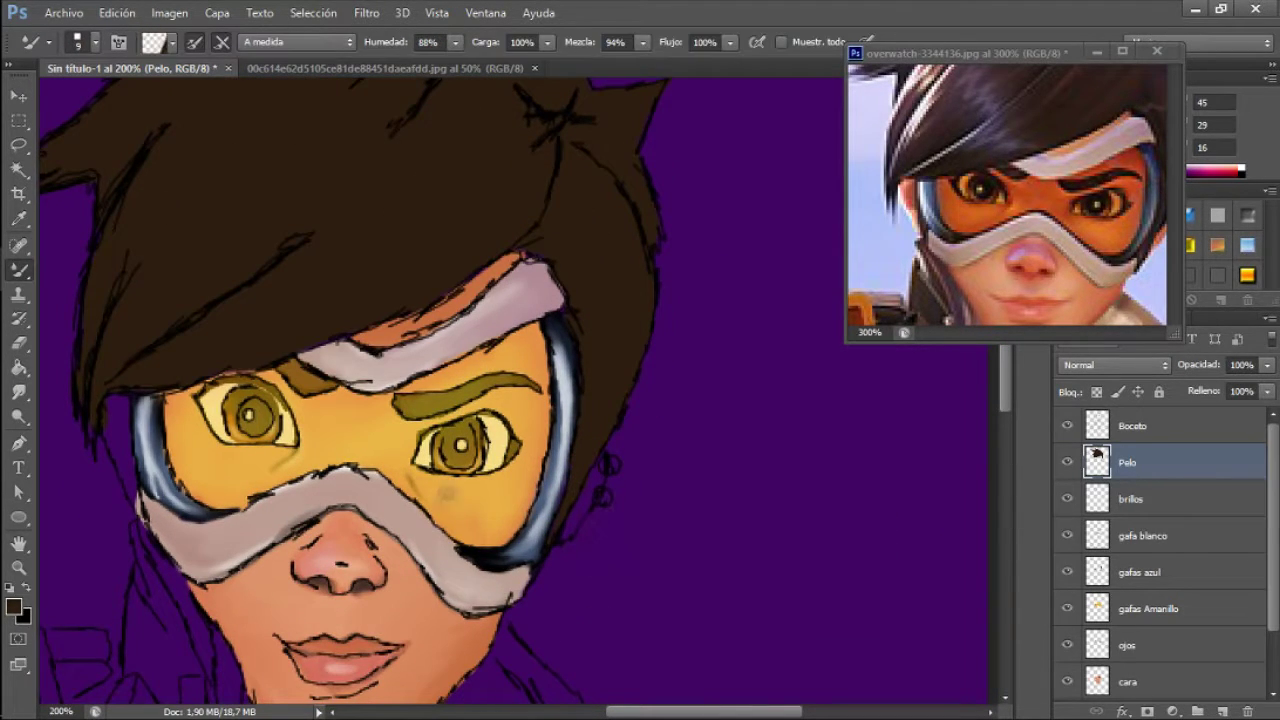
Paint the left ear on the cara layer with a pinkish skin tone (RGB 226, 123, 108) and hide the Boceto sketch
{"action": "left_click", "coordinate": [1128, 681]}
{"action": "left_click_drag", "start_coordinate": [118, 410], "coordinate": [126, 515]}
{"action": "key", "text": "i"}
{"action": "left_click", "coordinate": [1025, 262]}
{"action": "key", "text": "b"}
{"action": "key", "text": "e"}
{"action": "left_click", "coordinate": [1067, 425]}
{"action": "key", "text": "b"}
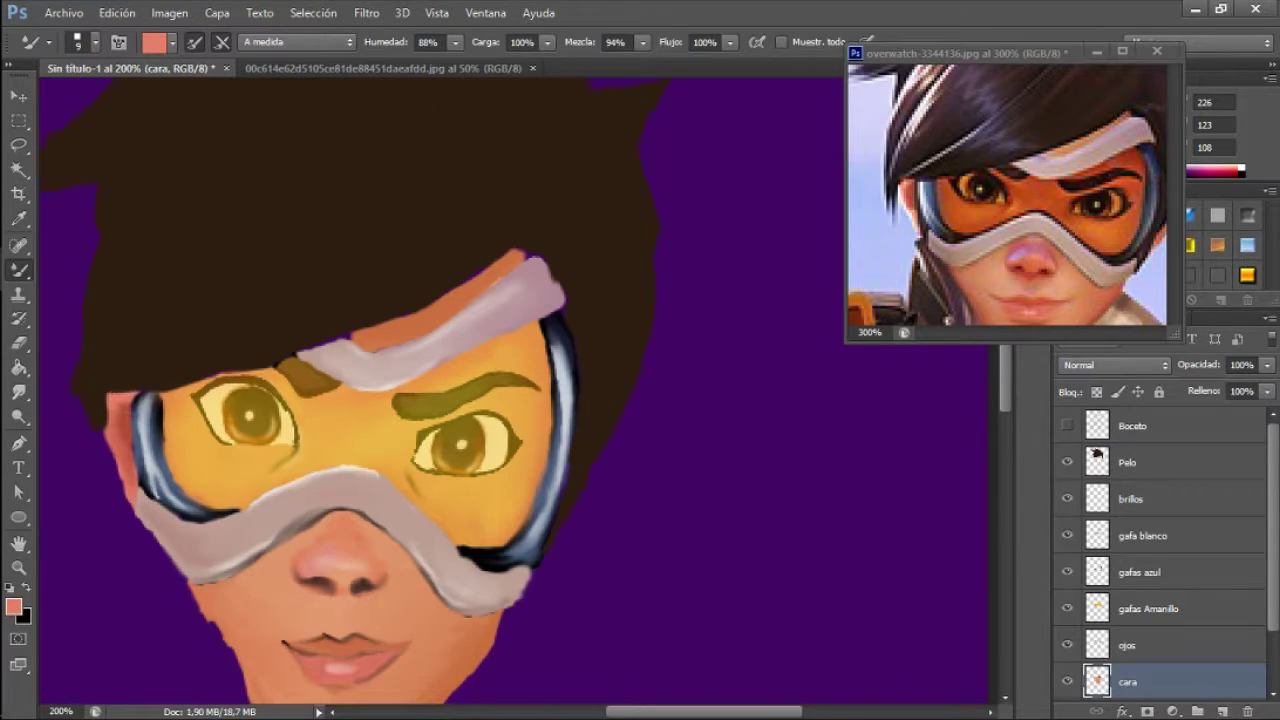
Erase the Pelo hair covering the top of the left ear to round out its outline
{"action": "left_click", "coordinate": [1067, 425]}
{"action": "left_click", "coordinate": [1128, 462]}
{"action": "key", "text": "e"}
{"action": "left_click", "coordinate": [1067, 425]}
{"action": "left_click", "coordinate": [1128, 681]}
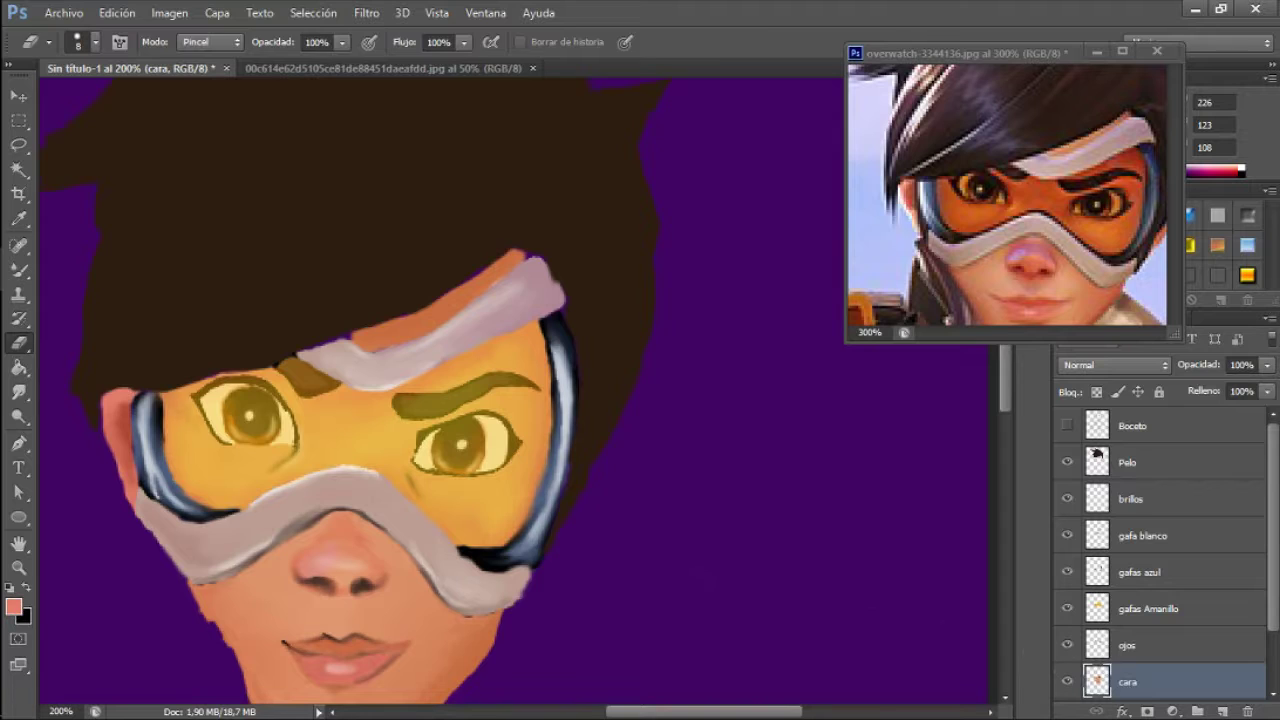
Paint a thin white highlight along the left ear's outer rim on the brillos layer and smudge it softly
{"action": "key", "text": "b"}
{"action": "left_click", "coordinate": [1128, 498]}
{"action": "key", "text": "d"}
{"action": "key", "text": "x"}
{"action": "right_click", "coordinate": [124, 438]}
{"action": "left_click", "coordinate": [301, 652]}
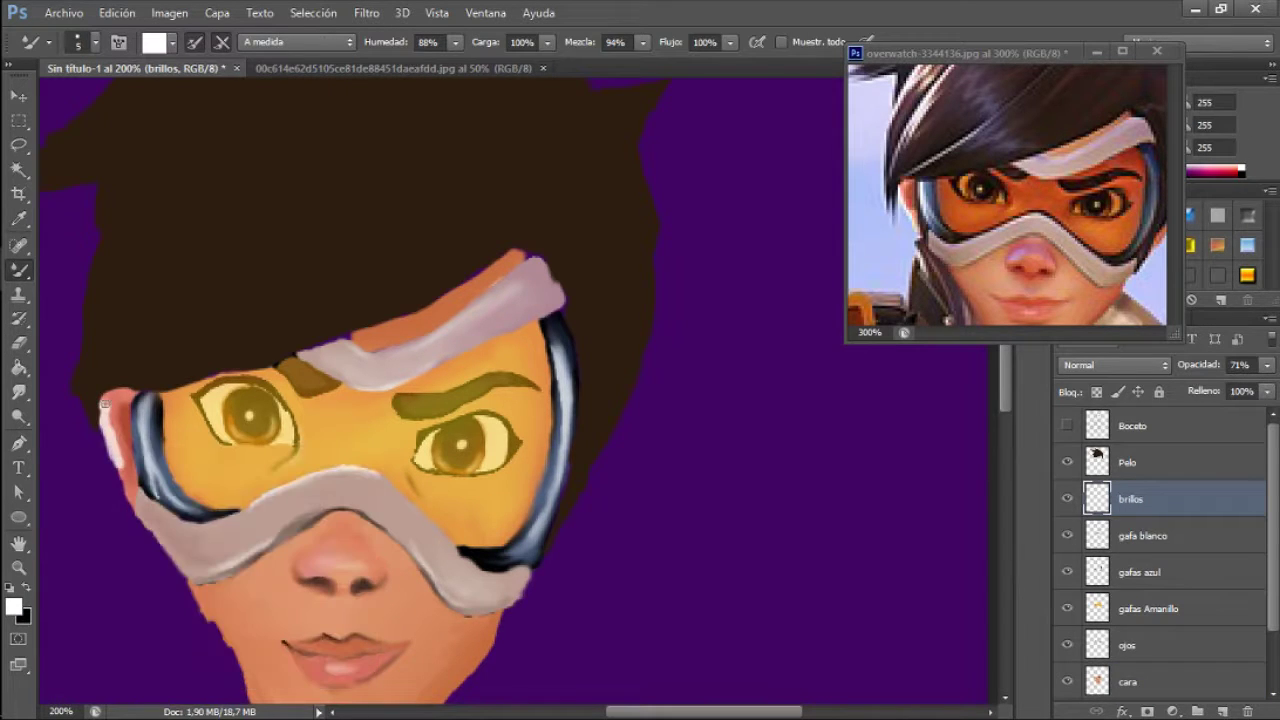
{"action": "key", "text": "r"}
{"action": "key", "text": "b"}
{"action": "key", "text": "r"}
Paint the right ear with skin tone (RGB 213, 111, 93) and fill the hair gaps above the goggles on Pelo
{"action": "key", "text": "ctrl+plus"}
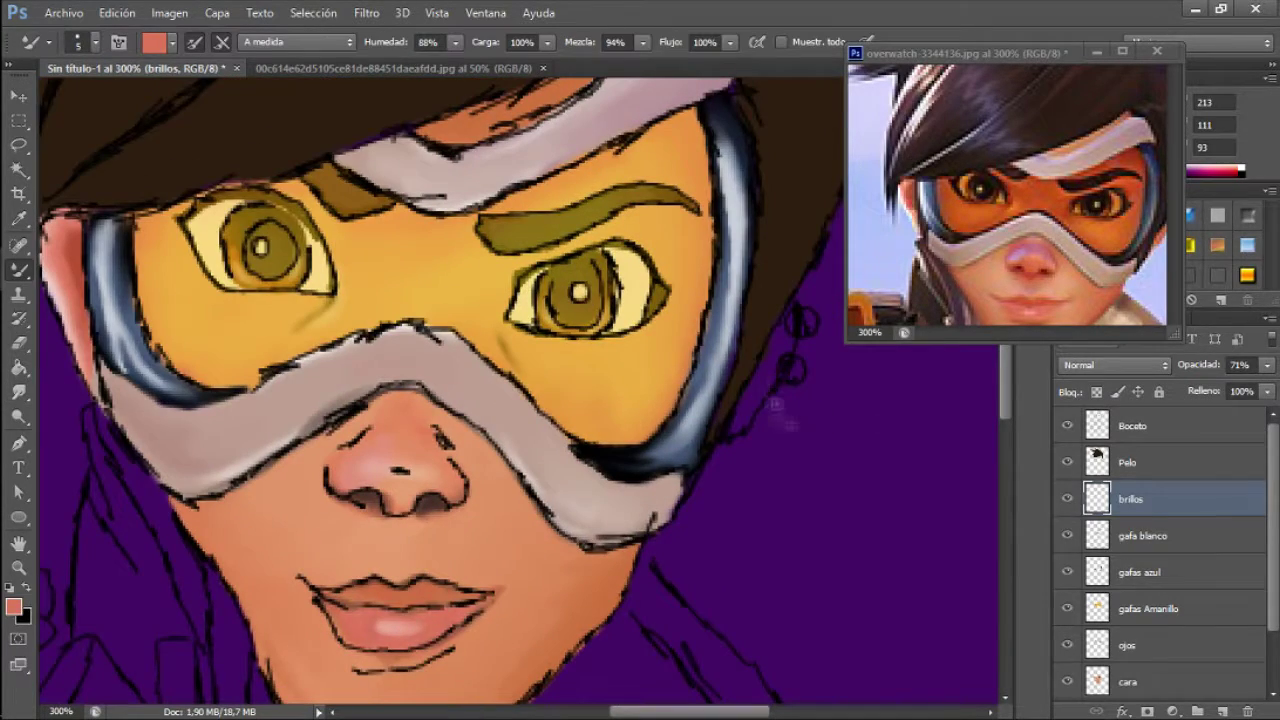
{"action": "left_click", "coordinate": [1067, 426]}
{"action": "left_click", "coordinate": [1127, 462]}
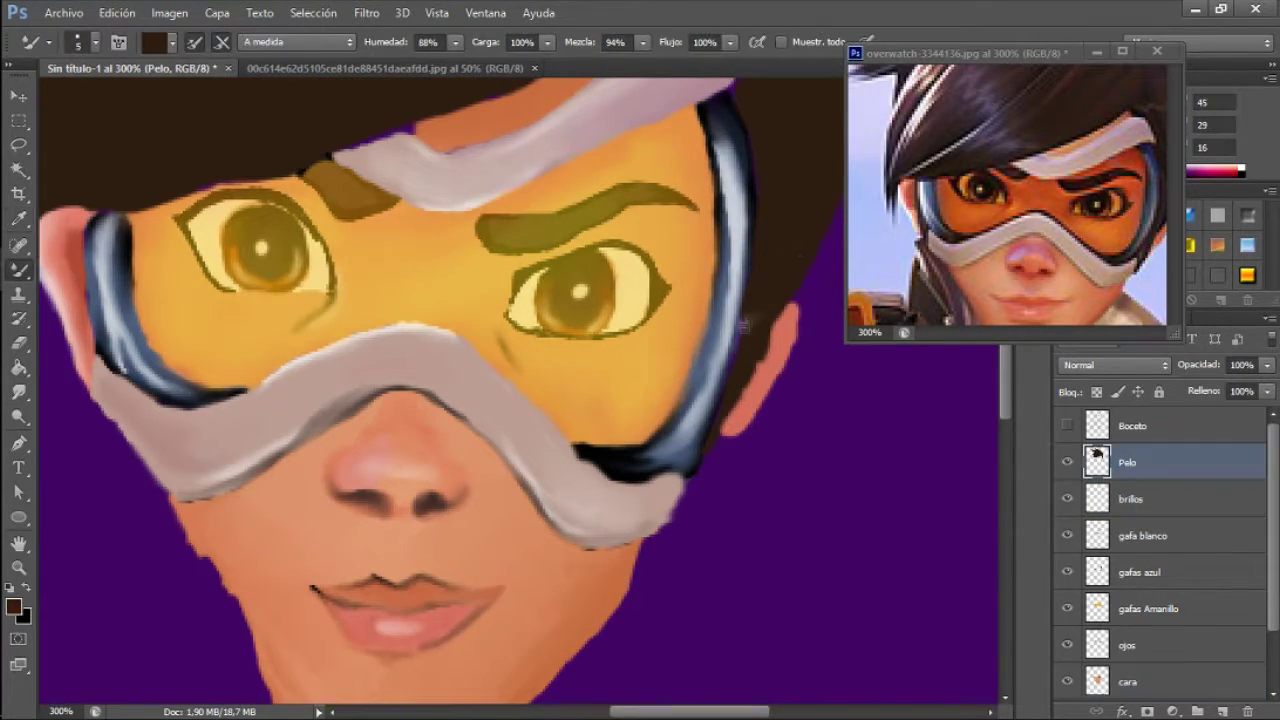
{"action": "left_click_drag", "start_coordinate": [743, 80], "coordinate": [688, 197]}
{"action": "left_click_drag", "start_coordinate": [180, 284], "coordinate": [262, 278]}
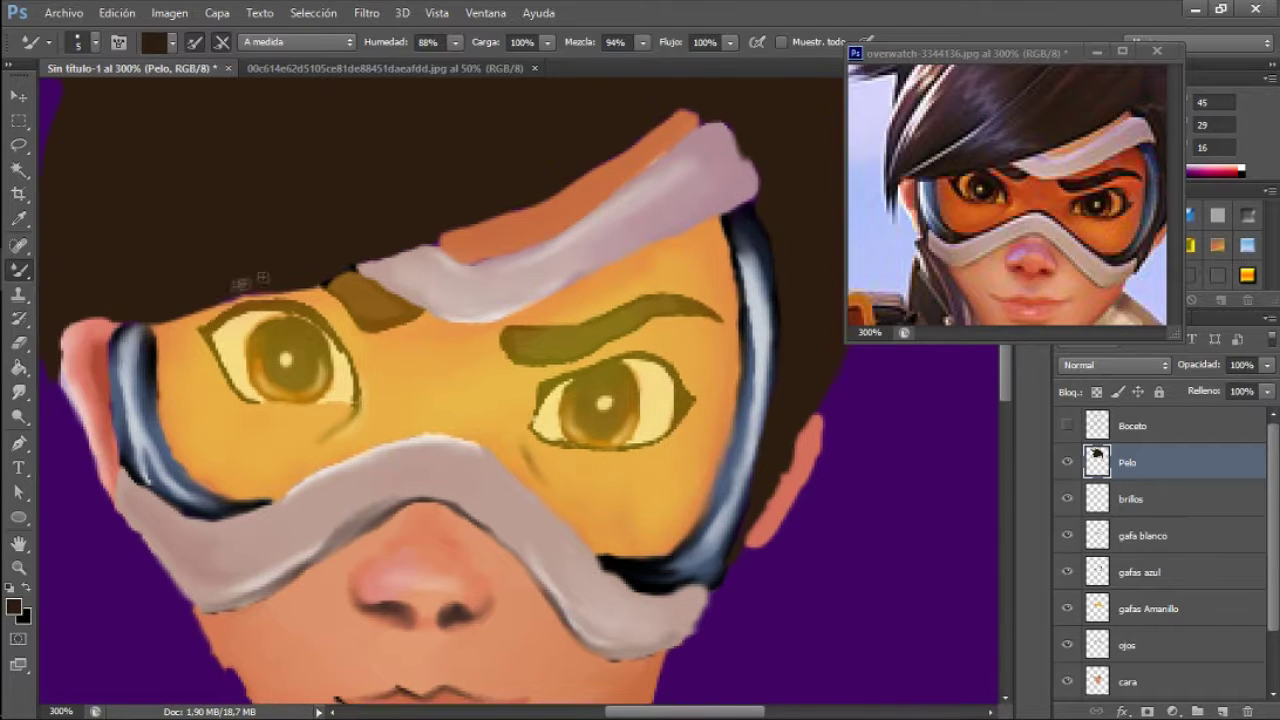
Paint two round dark blue earrings on the right ear in the cara layer, detailing them with near-black (RGB 21, 6, 35)
{"action": "left_click_drag", "start_coordinate": [694, 114], "coordinate": [690, 160]}
{"action": "left_click", "coordinate": [577, 206], "text": "ctrl"}
{"action": "left_click", "coordinate": [577, 206], "text": "alt"}
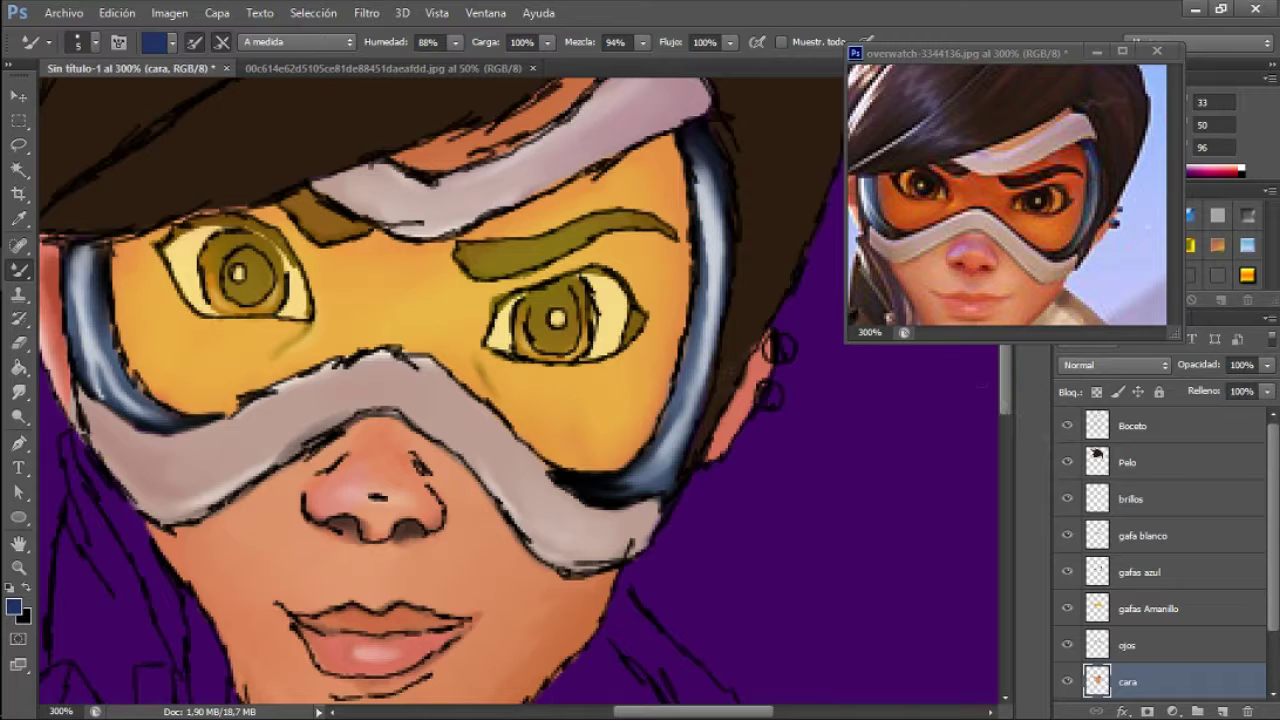
{"action": "key", "text": "shift+b"}
{"action": "left_click", "coordinate": [772, 350], "text": "alt"}
{"action": "right_click", "coordinate": [780, 392]}
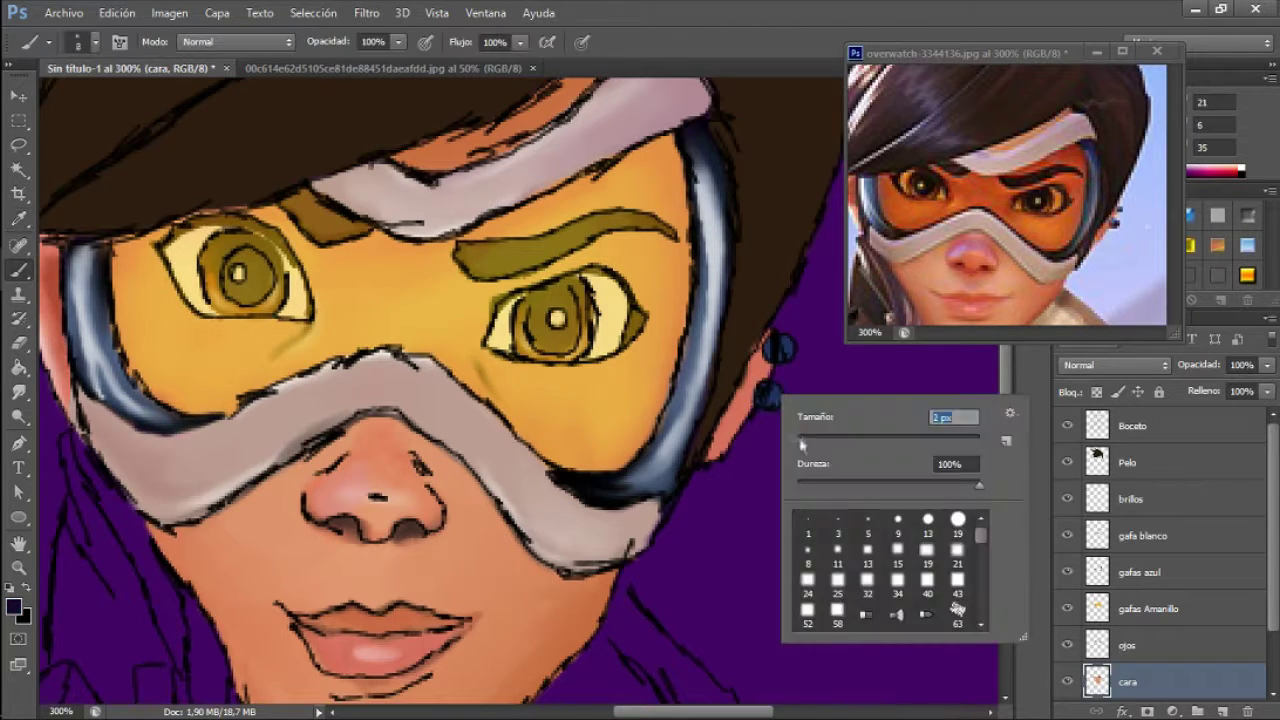
{"action": "key", "text": "Escape"}
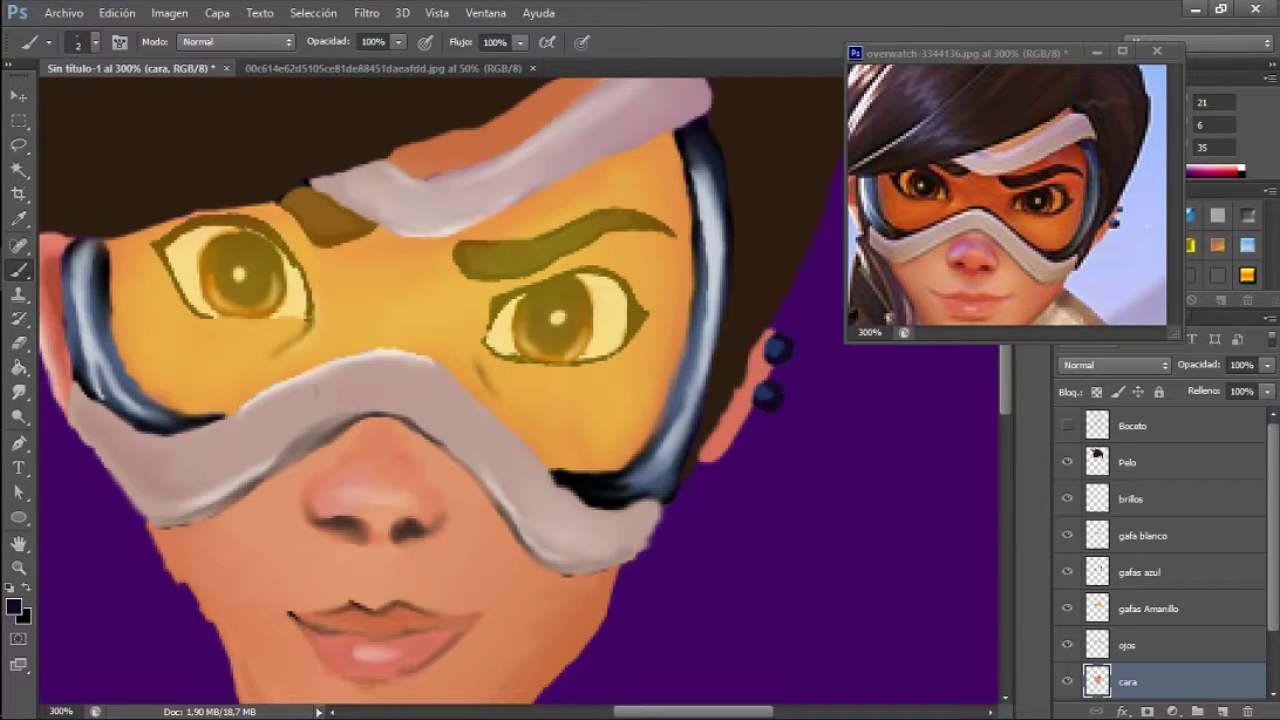
Pick reddish brown (RGB 174, 73, 53) for shading the right ear and check the whole portrait
{"action": "left_click", "coordinate": [706, 455], "text": "alt"}
{"action": "key", "text": "ctrl+minus"}
{"action": "key", "text": "ctrl+minus"}
{"action": "key", "text": "ctrl+minus"}
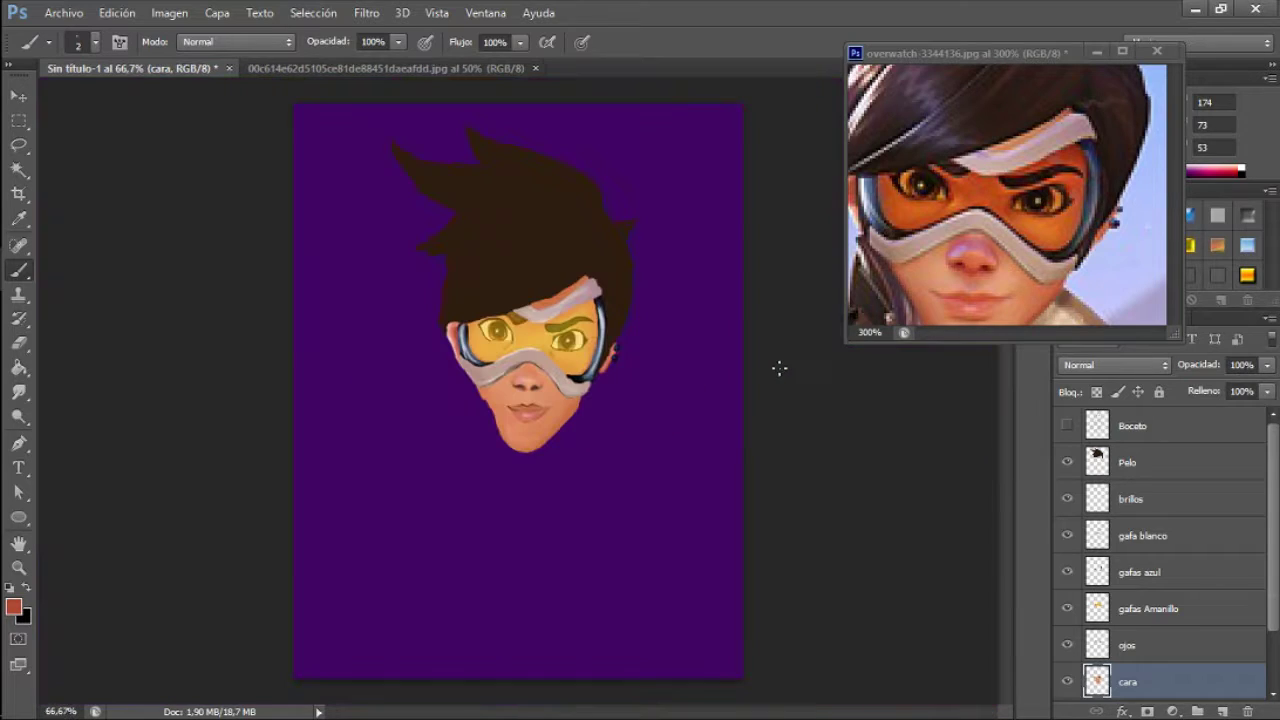
{"action": "key", "text": "ctrl+plus"}
{"action": "key", "text": "ctrl+plus"}
Paint mauve-brown (RGB 113, 77, 79) lighter strands along the fringe on the Pelo layer using the Mixer Brush
{"action": "left_click", "coordinate": [1130, 462]}
{"action": "key", "text": "d"}
{"action": "key", "text": "x"}
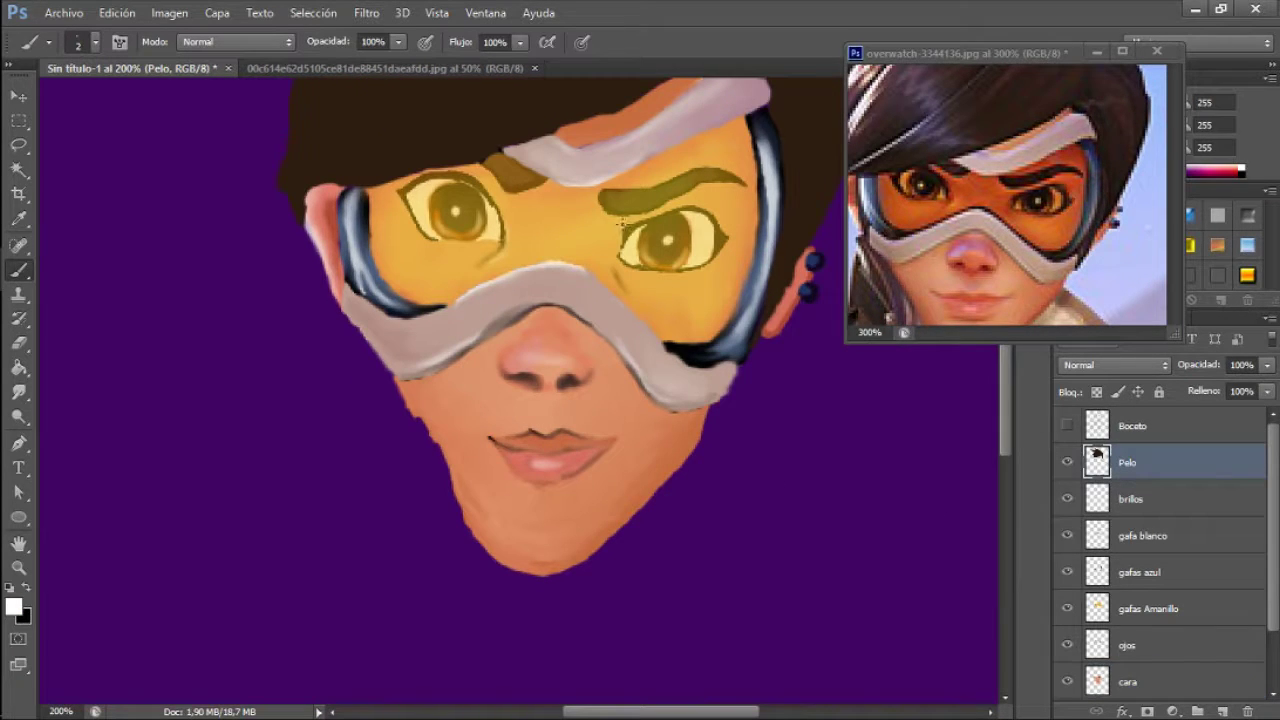
{"action": "key", "text": "r"}
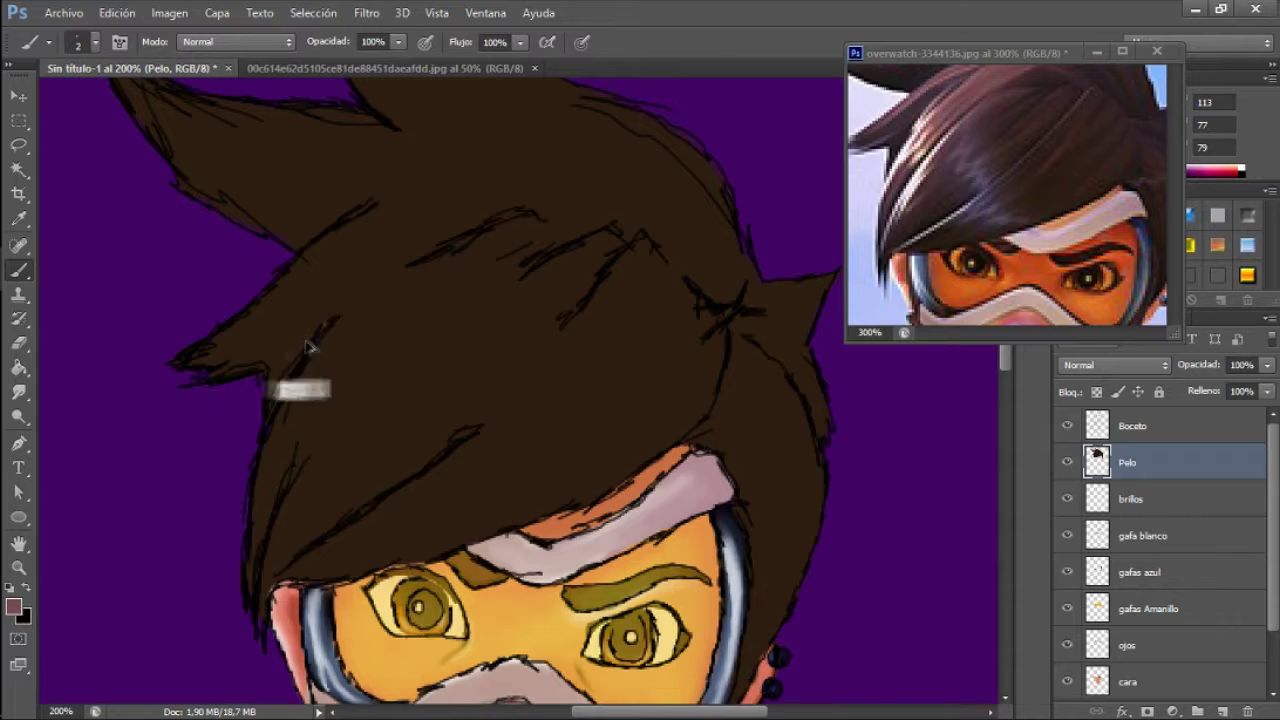
{"action": "right_click", "coordinate": [18, 270]}
{"action": "left_click", "coordinate": [100, 328]}
{"action": "mouse_move", "coordinate": [285, 355]}
{"action": "left_mouse_down"}
{"action": "mouse_move", "coordinate": [342, 302]}
{"action": "mouse_move", "coordinate": [455, 245]}
{"action": "left_mouse_up"}
{"action": "mouse_move", "coordinate": [285, 450]}
{"action": "left_mouse_down"}
{"action": "mouse_move", "coordinate": [330, 345]}
{"action": "mouse_move", "coordinate": [425, 265]}
{"action": "left_mouse_up"}
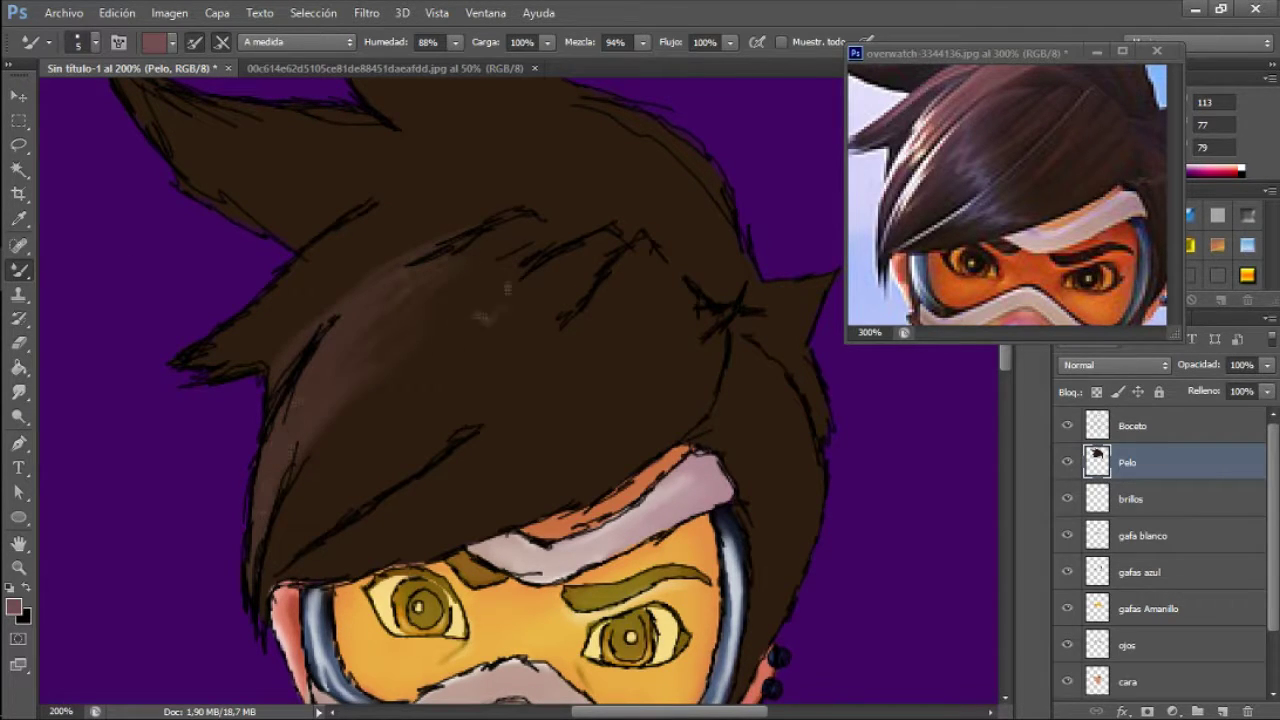
Add a mauve-brown strand to the pointed side lock and hide the Boceto sketch
{"action": "scroll", "coordinate": [417, 380], "scroll_direction": "up", "scroll_amount": 3}
{"action": "left_click_drag", "start_coordinate": [290, 405], "coordinate": [385, 338]}
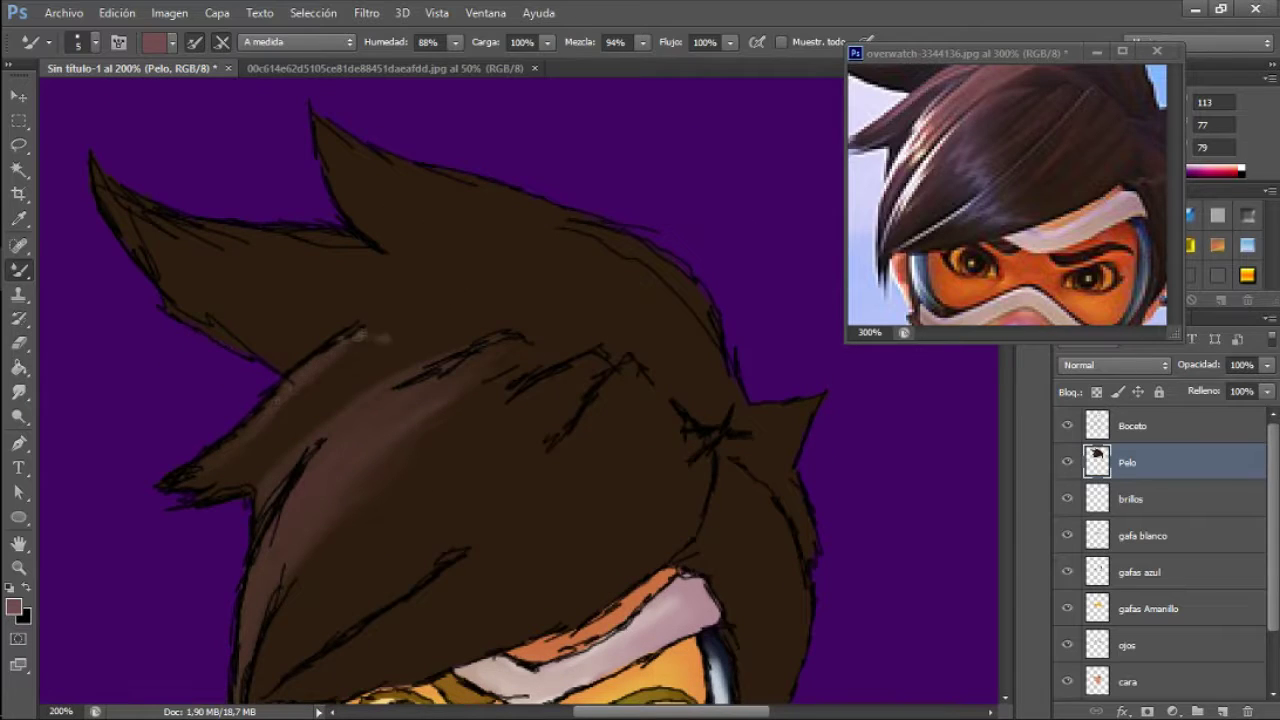
{"action": "key", "text": "e"}
{"action": "left_click", "coordinate": [1067, 426]}
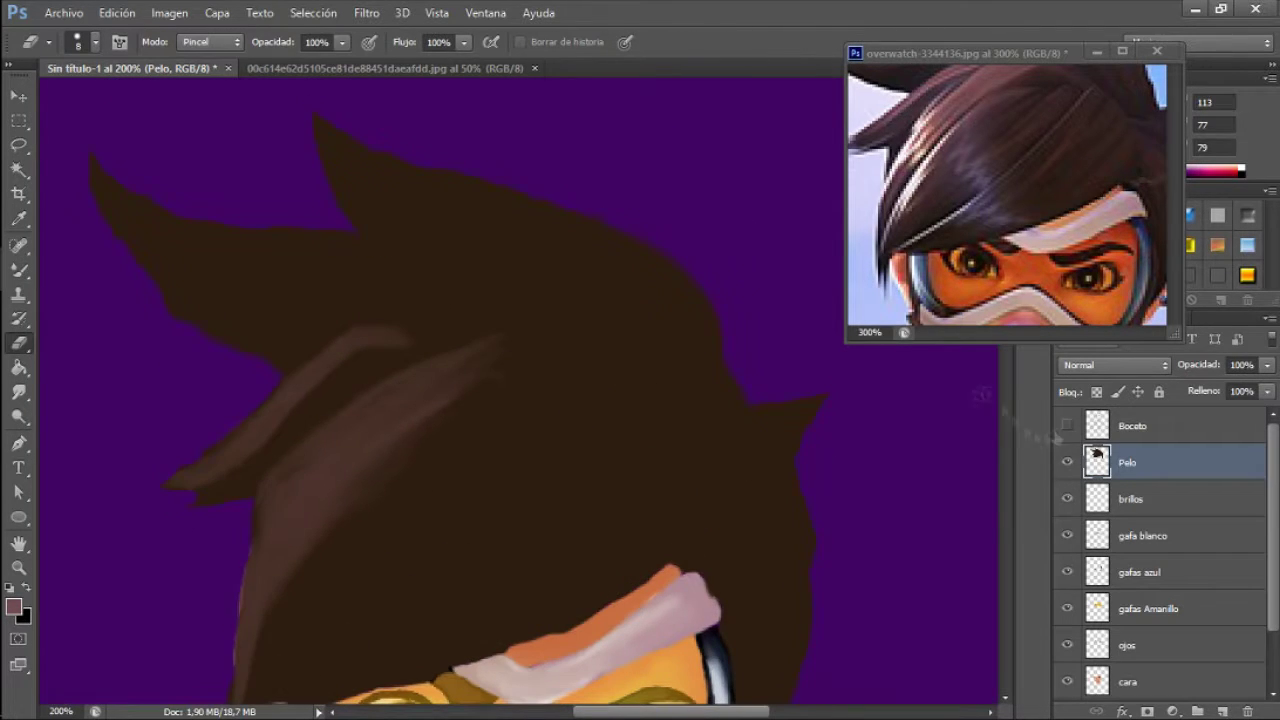
Paint mauve-brown strands along the upper edge of the left spike and across the top of the fringe
{"action": "key", "text": "b"}
{"action": "left_click_drag", "start_coordinate": [944, 240], "coordinate": [964, 240]}
{"action": "left_click", "coordinate": [345, 240]}
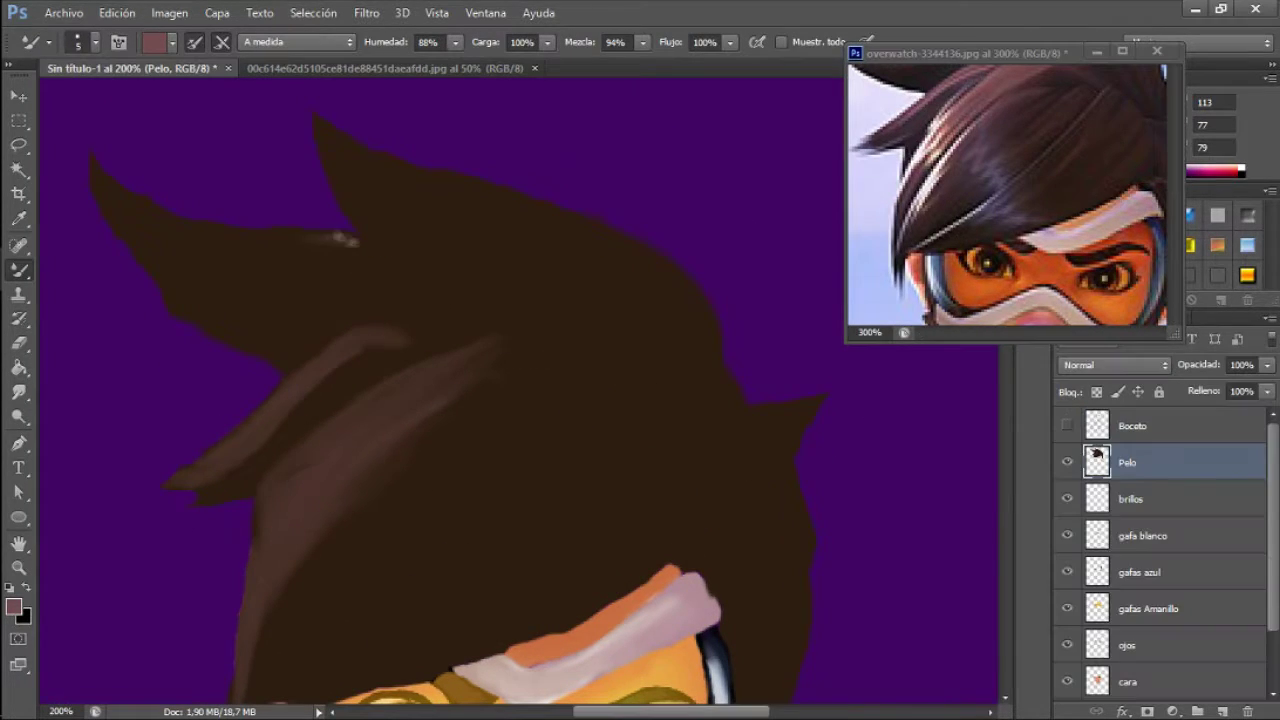
{"action": "left_click_drag", "start_coordinate": [345, 311], "coordinate": [505, 338]}
Set the foreground to warm brown (RGB 101, 58, 8) and blend it into the fringe's lighter strands with the Mixer Brush
{"action": "left_click", "coordinate": [18, 219]}
{"action": "left_click", "coordinate": [1020, 65]}
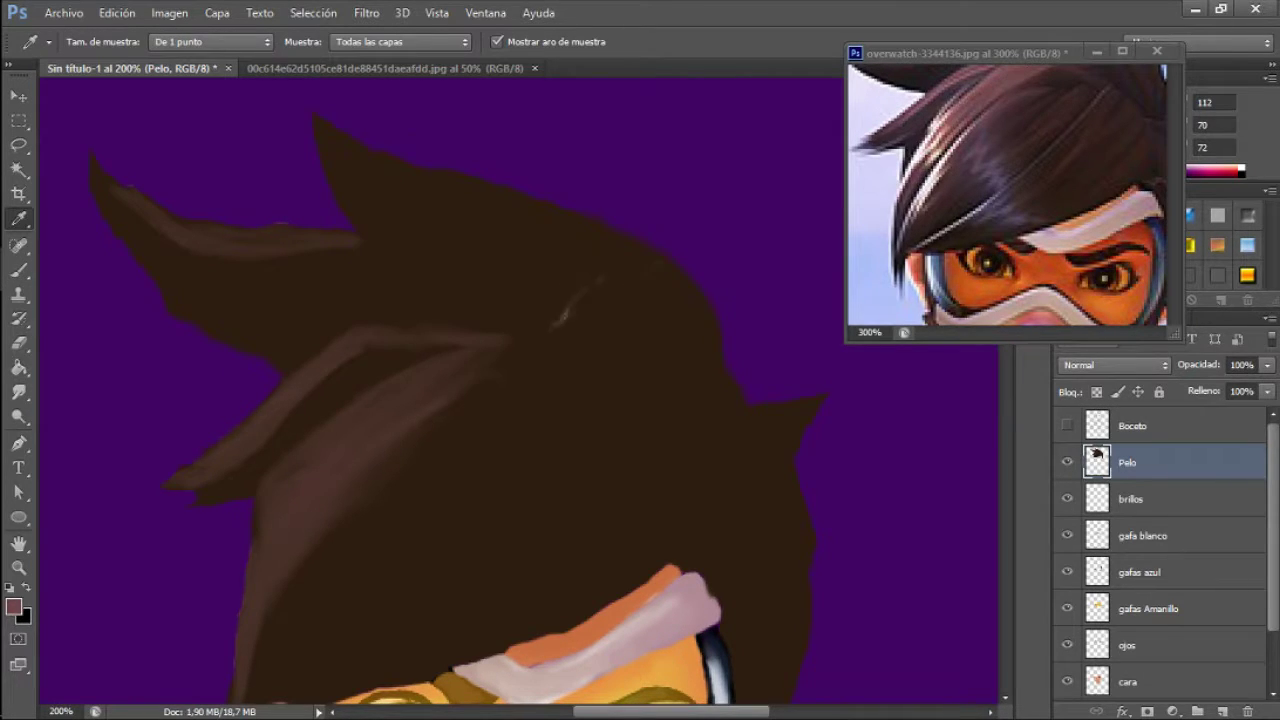
{"action": "left_click", "coordinate": [13, 606]}
{"action": "mouse_move", "coordinate": [571, 314]}
{"action": "left_mouse_down"}
{"action": "mouse_move", "coordinate": [537, 294]}
{"action": "mouse_move", "coordinate": [497, 308]}
{"action": "mouse_move", "coordinate": [606, 309]}
{"action": "left_mouse_up"}
{"action": "key", "text": "Return"}
{"action": "key", "text": "b"}
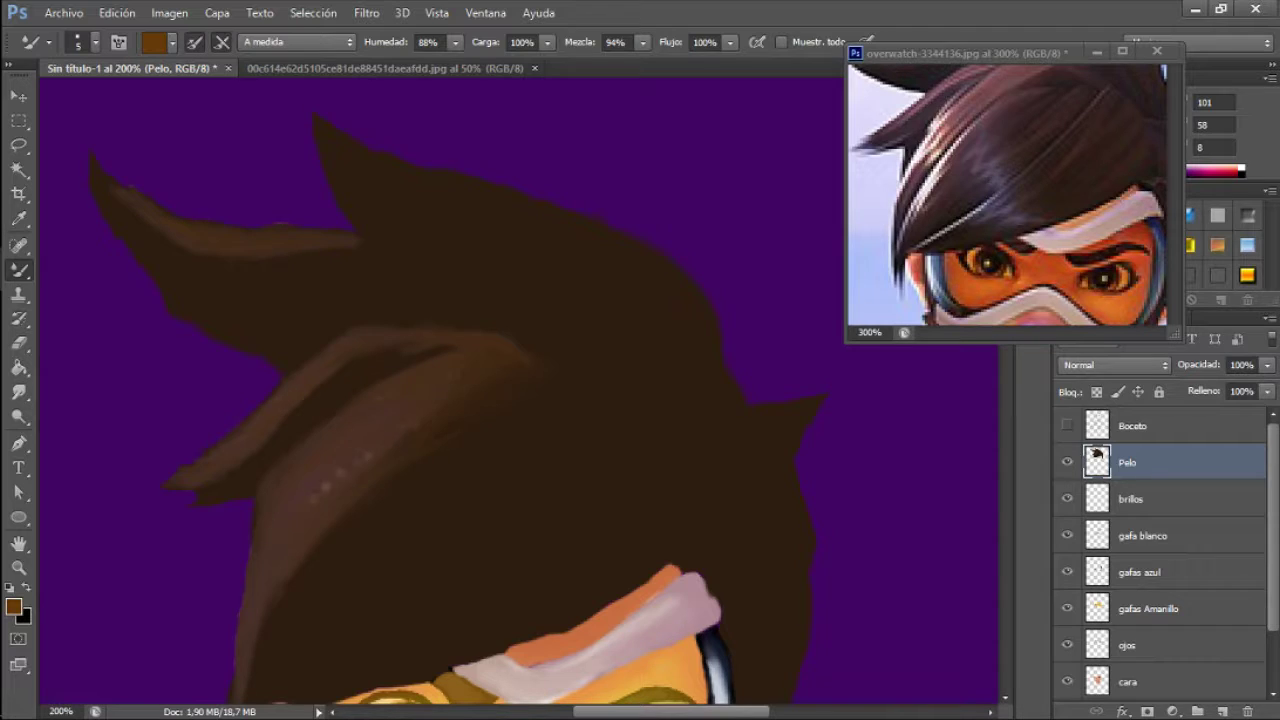
Create a new layer above Pelo and try a thin brown strand sweeping along the fringe
{"action": "left_click", "coordinate": [1222, 711]}
{"action": "key", "text": "shift+b"}
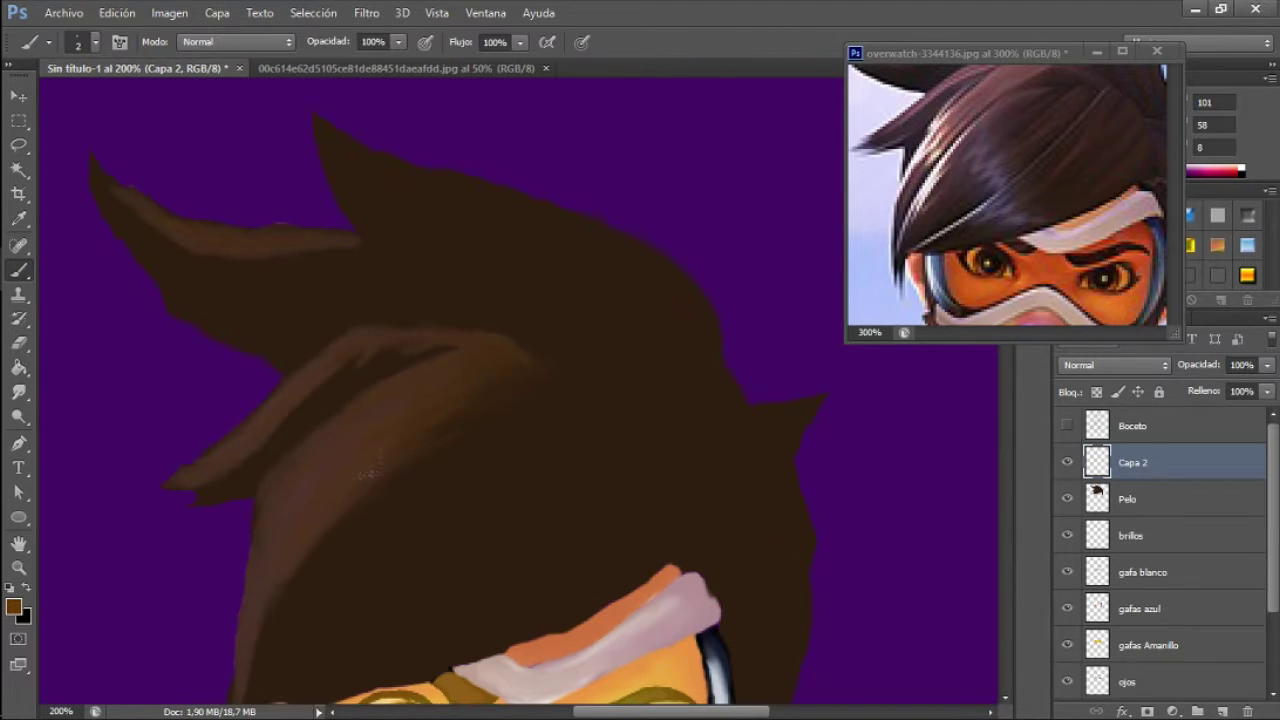
{"action": "scroll", "coordinate": [520, 400], "scroll_direction": "down", "scroll_amount": 2}
{"action": "mouse_move", "coordinate": [290, 540]}
{"action": "left_mouse_down"}
{"action": "mouse_move", "coordinate": [400, 325]}
{"action": "mouse_move", "coordinate": [544, 296]}
{"action": "left_mouse_up"}
{"action": "key", "text": "ctrl+alt+z"}
{"action": "key", "text": "ctrl+alt+z"}
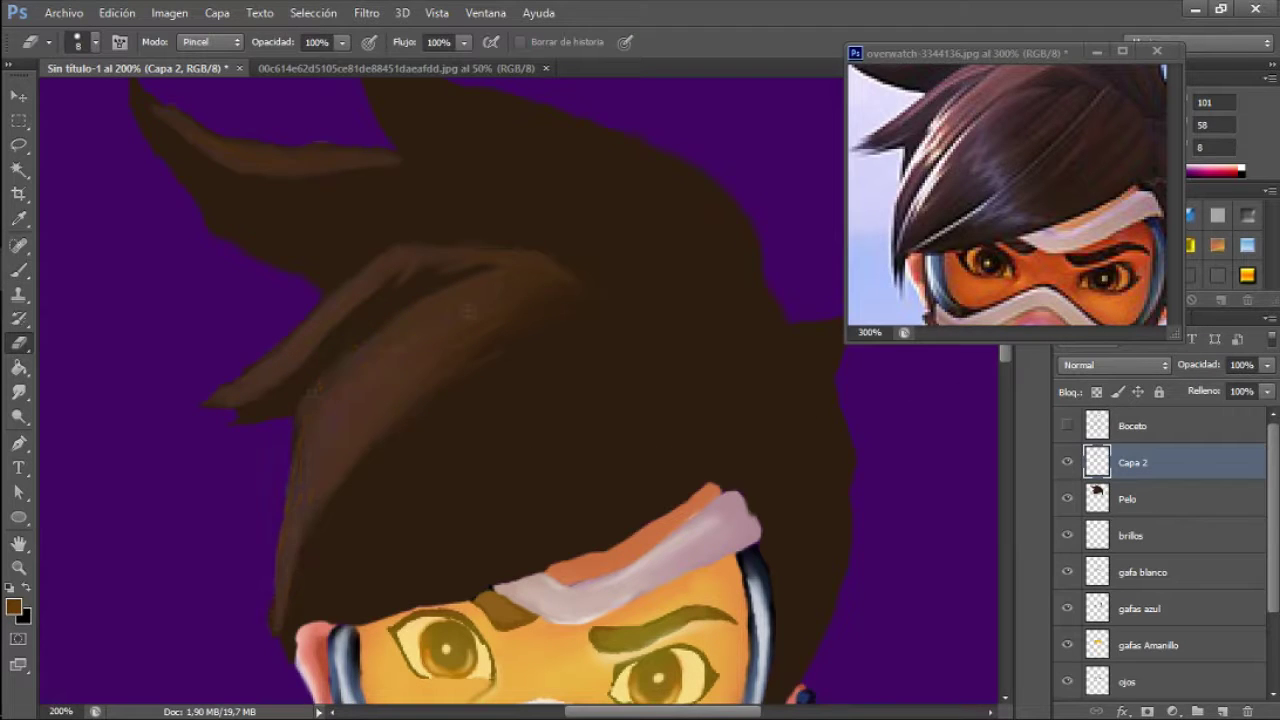
Move the brillos layer above Pelo and paint thin white highlights on the fringe's lower and outer strands with a 1 px Brush
{"action": "key", "text": "x"}
{"action": "key", "text": "alt+["}
{"action": "key", "text": "alt+["}
{"action": "scroll", "coordinate": [348, 566], "scroll_direction": "down", "scroll_amount": 2}
{"action": "key", "text": "ctrl+]"}
{"action": "right_click", "coordinate": [322, 470]}
{"action": "left_click_drag", "start_coordinate": [312, 508], "coordinate": [388, 348]}
{"action": "left_click", "coordinate": [1067, 425]}
{"action": "left_click_drag", "start_coordinate": [310, 500], "coordinate": [480, 395]}
{"action": "left_click_drag", "start_coordinate": [305, 420], "coordinate": [388, 252]}
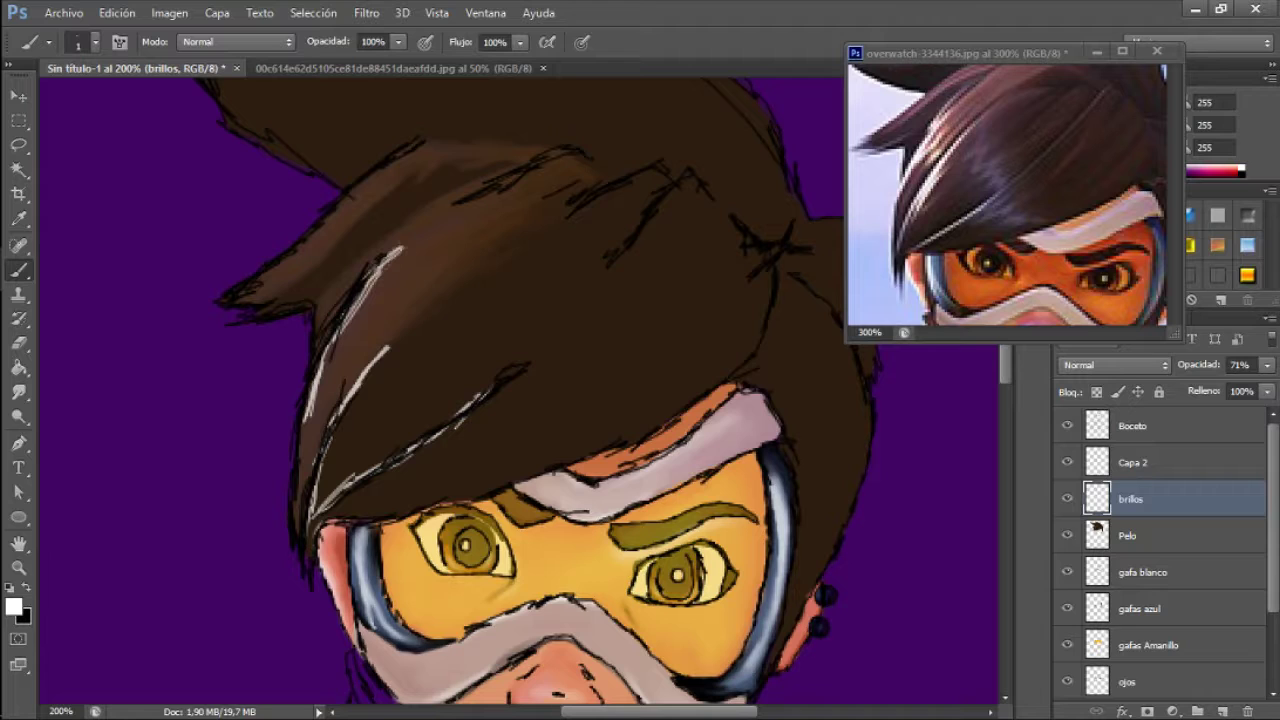
Draw more thin white highlights along the side lock and the upper fringe strands on brillos, following the sketch
{"action": "left_click_drag", "start_coordinate": [320, 300], "coordinate": [390, 240]}
{"action": "left_click_drag", "start_coordinate": [440, 215], "coordinate": [580, 158]}
{"action": "left_click_drag", "start_coordinate": [485, 265], "coordinate": [665, 175]}
{"action": "left_click_drag", "start_coordinate": [360, 350], "coordinate": [445, 290]}
{"action": "left_click_drag", "start_coordinate": [420, 410], "coordinate": [490, 320]}
{"action": "key", "text": "ctrl+alt+z"}
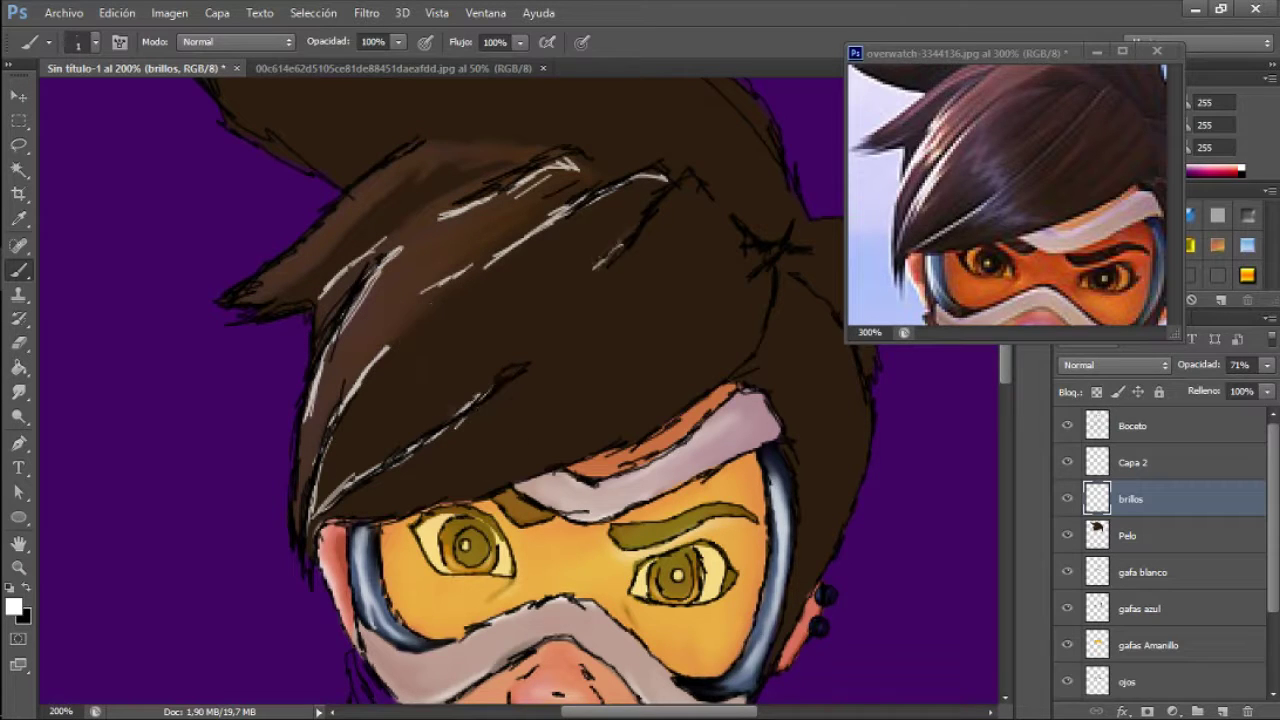
{"action": "left_click_drag", "start_coordinate": [590, 270], "coordinate": [665, 182]}
{"action": "left_click_drag", "start_coordinate": [500, 300], "coordinate": [478, 353]}
Smudge the white hair highlights along their strands at 50% intensity, with the Boceto sketch hidden for the finer blending
{"action": "key", "text": "r"}
{"action": "mouse_move", "coordinate": [430, 270]}
{"action": "left_mouse_down"}
{"action": "mouse_move", "coordinate": [556, 296]}
{"action": "mouse_move", "coordinate": [640, 232]}
{"action": "mouse_move", "coordinate": [680, 245]}
{"action": "left_mouse_up"}
{"action": "left_click_drag", "start_coordinate": [365, 290], "coordinate": [215, 345]}
{"action": "left_click_drag", "start_coordinate": [375, 215], "coordinate": [285, 305]}
{"action": "left_click_drag", "start_coordinate": [305, 405], "coordinate": [285, 470]}
{"action": "left_click", "coordinate": [1067, 425]}
{"action": "left_click_drag", "start_coordinate": [400, 290], "coordinate": [295, 420]}
{"action": "left_click_drag", "start_coordinate": [295, 470], "coordinate": [285, 590]}
{"action": "left_click_drag", "start_coordinate": [300, 555], "coordinate": [480, 430]}
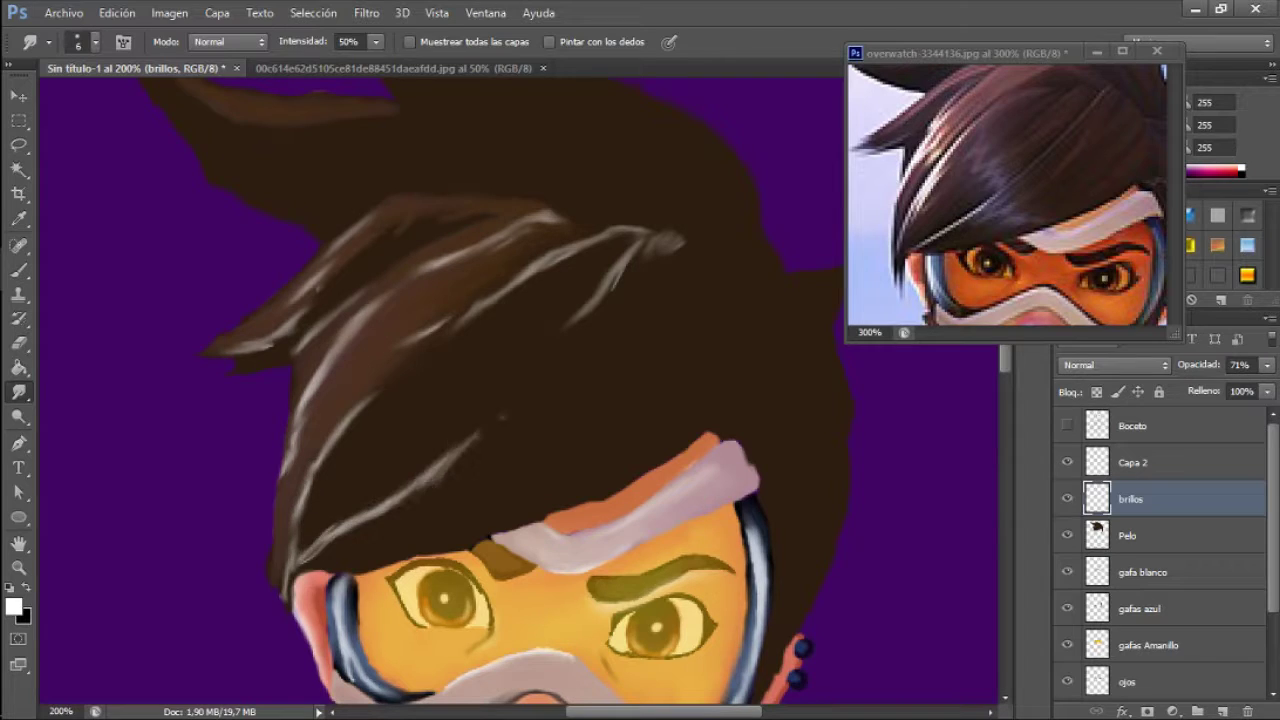
{"action": "scroll", "coordinate": [520, 390], "scroll_direction": "down", "scroll_amount": 5}
{"action": "scroll", "coordinate": [520, 390], "scroll_direction": "up", "scroll_amount": 5}
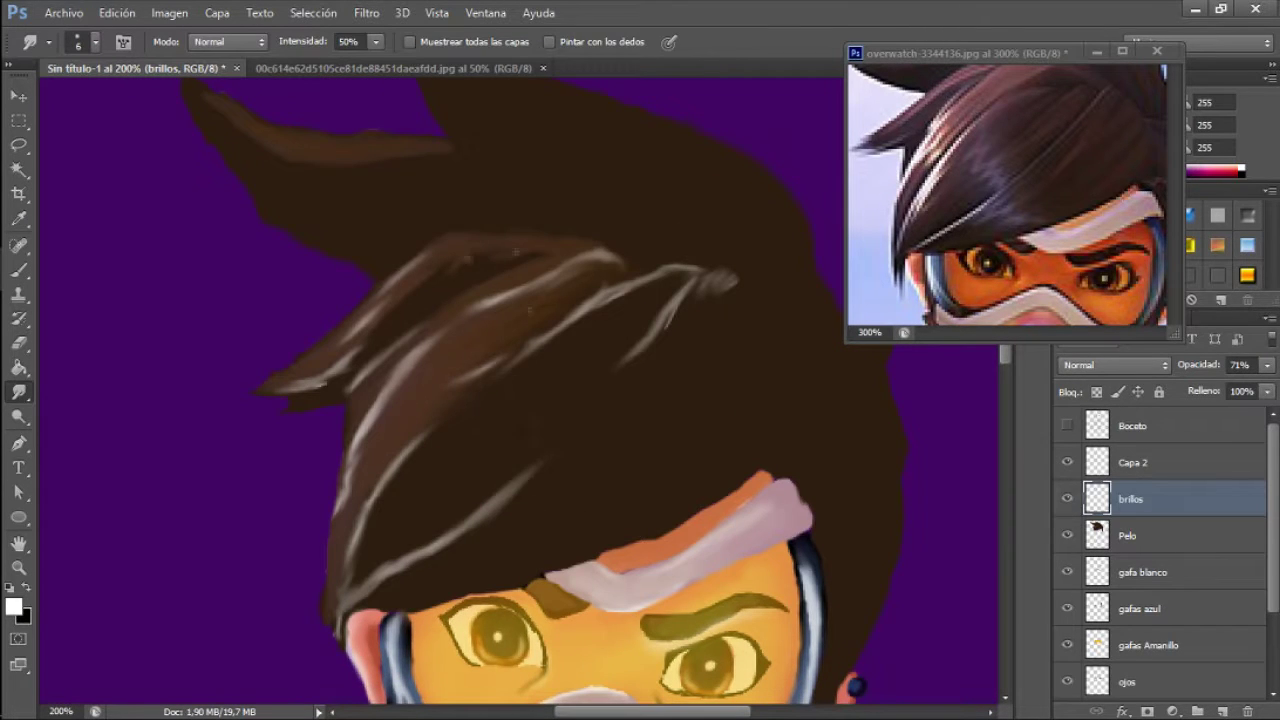
Try a white zigzag sheen across the fringe on the Capa 2 layer
{"action": "left_click", "coordinate": [1133, 462]}
{"action": "key", "text": "b"}
{"action": "left_click_drag", "start_coordinate": [410, 365], "coordinate": [545, 580]}
{"action": "left_click", "coordinate": [1067, 425]}
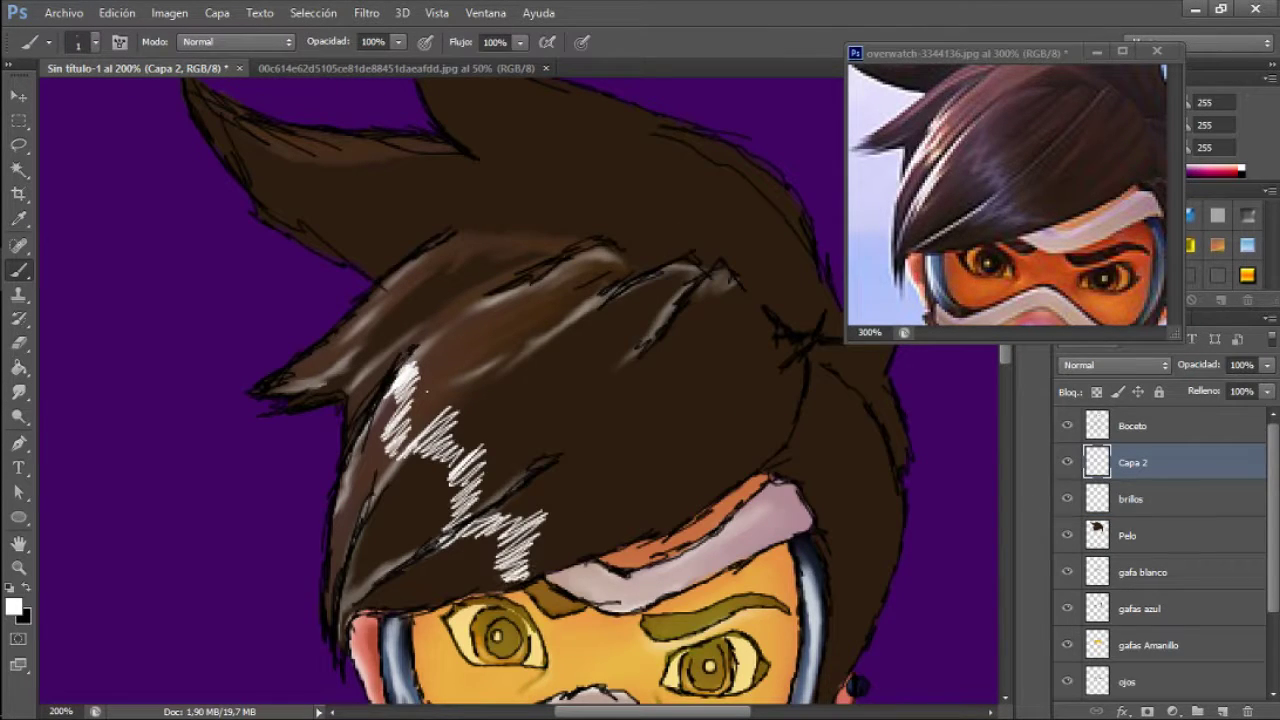
{"action": "mouse_move", "coordinate": [395, 378]}
{"action": "left_mouse_down"}
{"action": "mouse_move", "coordinate": [425, 455]}
{"action": "mouse_move", "coordinate": [540, 575]}
{"action": "left_mouse_up"}
{"action": "left_click", "coordinate": [1130, 498]}
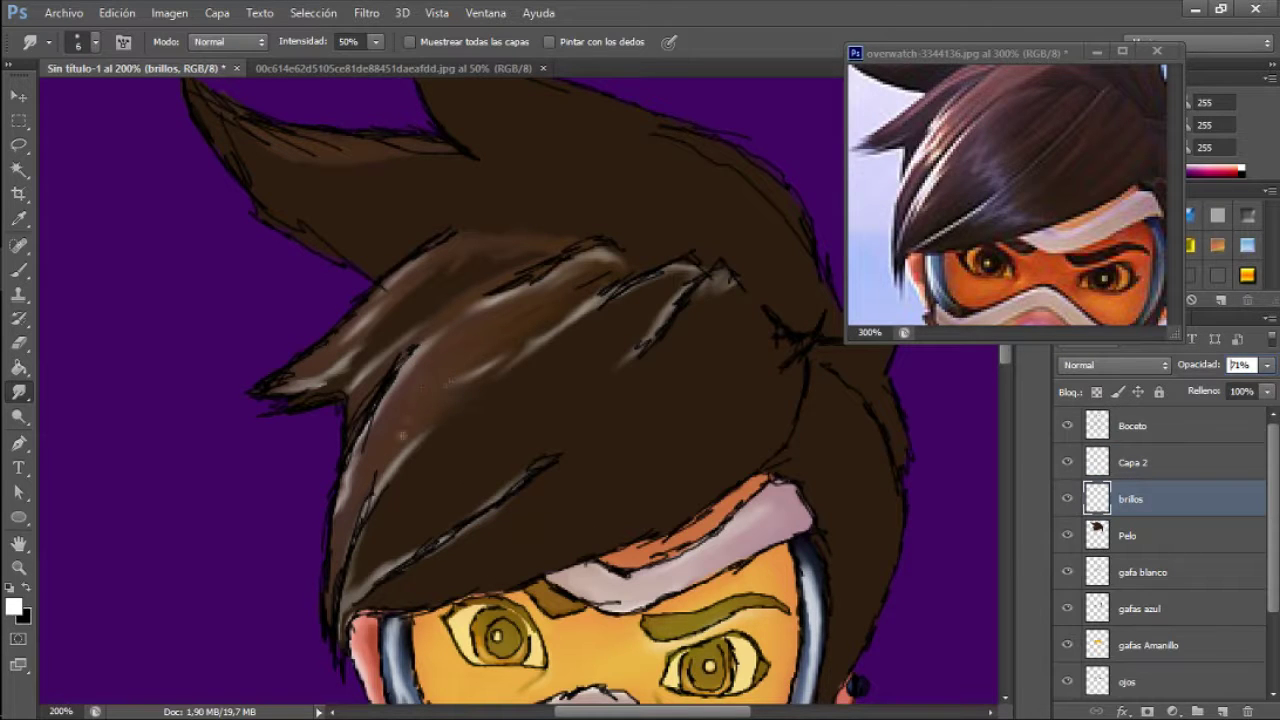
Paint a white zigzag sheen across the middle of the fringe on the brillos layer
{"action": "key", "text": "b"}
{"action": "left_click_drag", "start_coordinate": [365, 410], "coordinate": [582, 565]}
{"action": "key", "text": "alt+]"}
{"action": "right_click", "coordinate": [444, 468]}
{"action": "key", "text": "Escape"}
{"action": "key", "text": "r"}
{"action": "left_click_drag", "start_coordinate": [380, 410], "coordinate": [530, 565]}
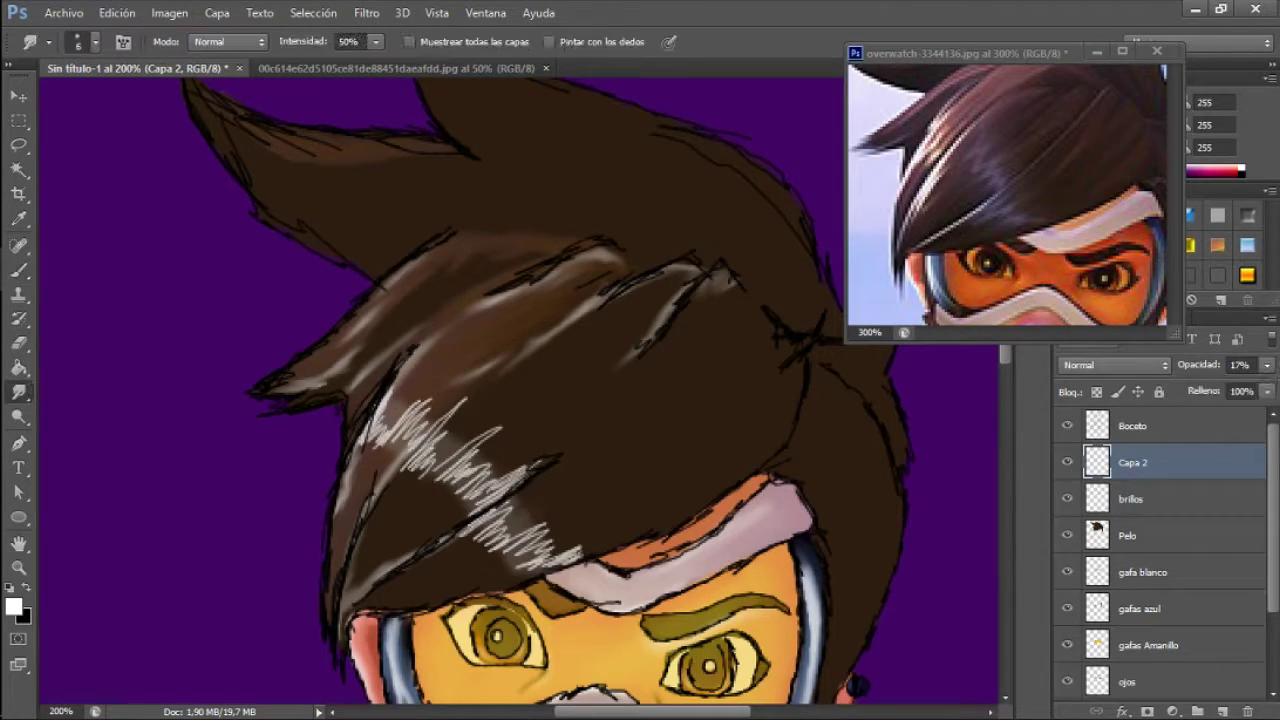
Capture the whole portrait with the sketch hidden and post it to the #general channel in Discord
{"action": "key", "text": "ctrl+0"}
{"action": "key", "text": "ctrl+1"}
{"action": "key", "text": "alt+["}
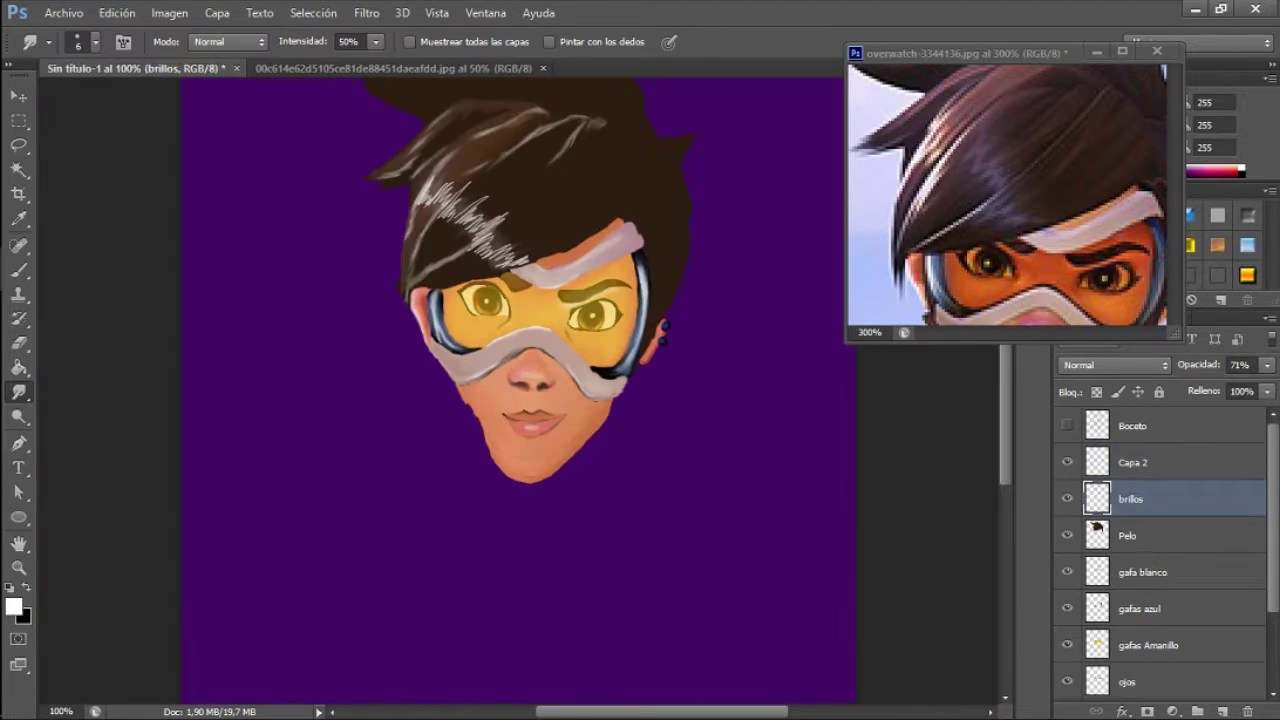
{"action": "key", "text": "ctrl+0"}
{"action": "key", "text": "Print"}
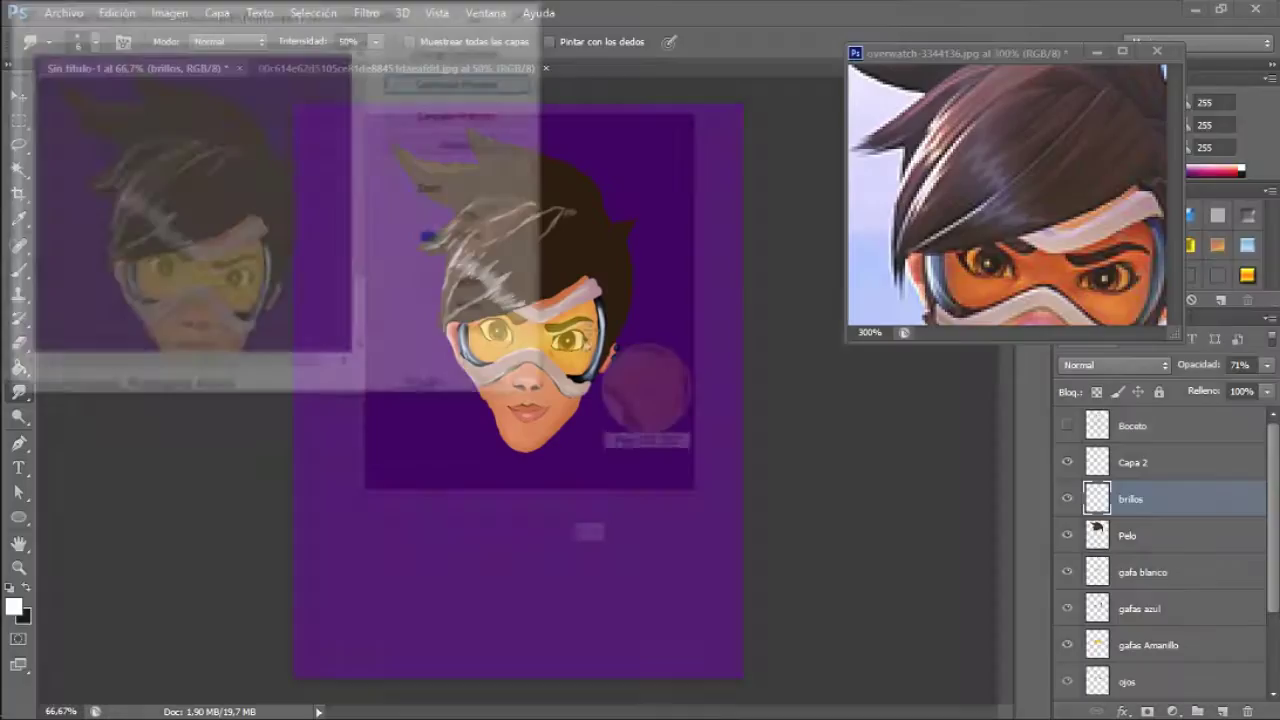
{"action": "key", "text": "alt+Tab"}
{"action": "key", "text": "ctrl+v"}
{"action": "key", "text": "Return"}
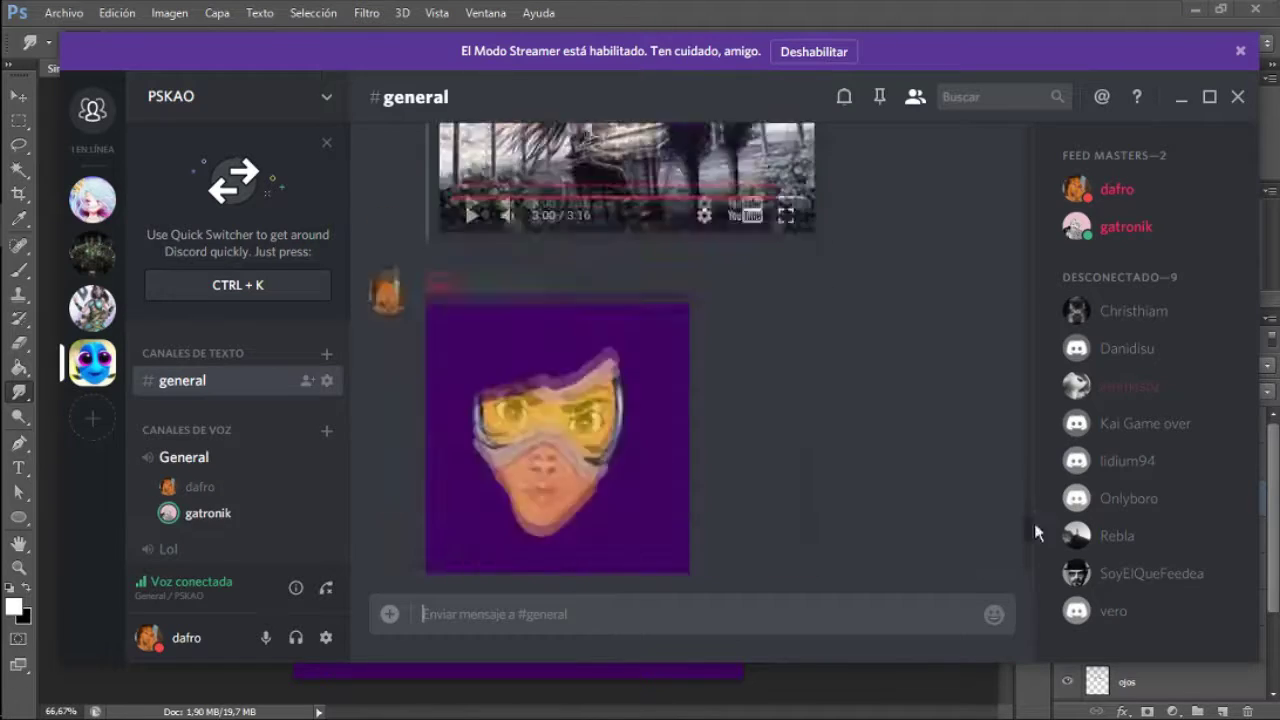
{"action": "key", "text": "alt+Tab"}
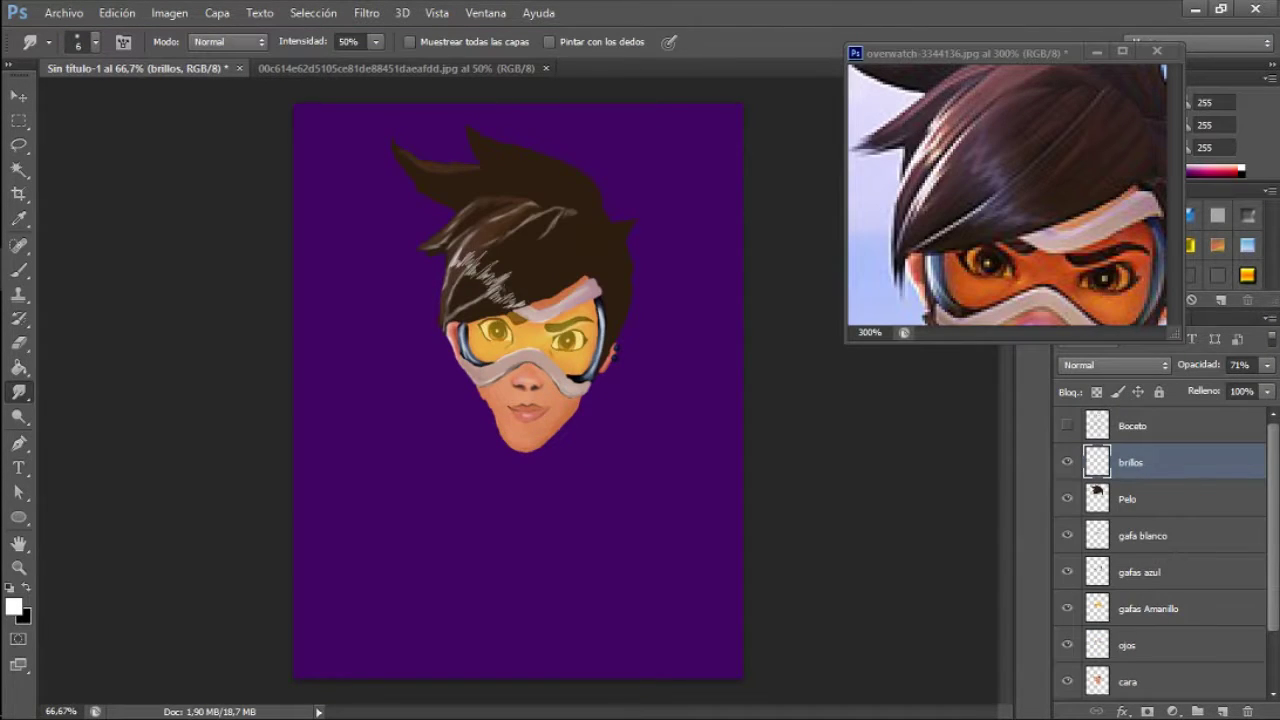
Erase the white hair highlights from the brillos layer, then show the Boceto sketch and make Pelo the active layer
{"action": "key", "text": "e"}
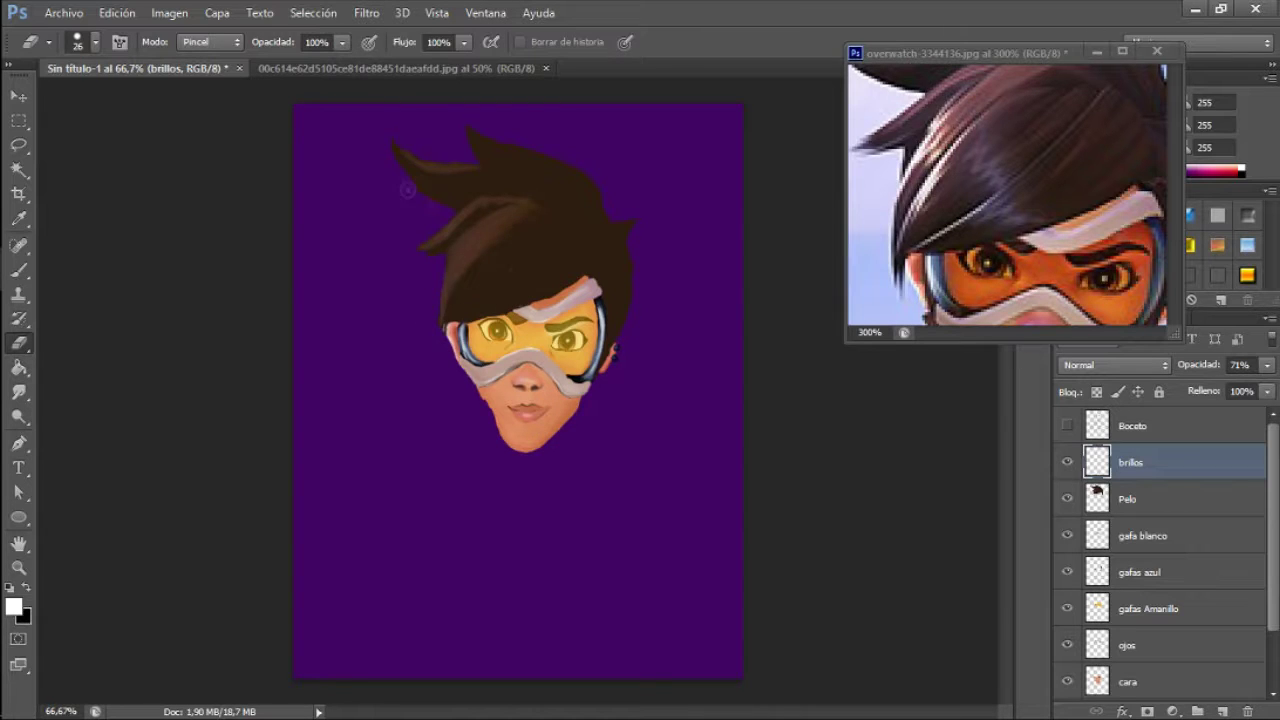
{"action": "key", "text": "b"}
{"action": "left_click", "coordinate": [1067, 425]}
{"action": "key", "text": "d"}
{"action": "right_click", "coordinate": [532, 272]}
{"action": "left_click", "coordinate": [1127, 498]}
{"action": "key", "text": "ctrl+plus"}
{"action": "key", "text": "ctrl+plus"}
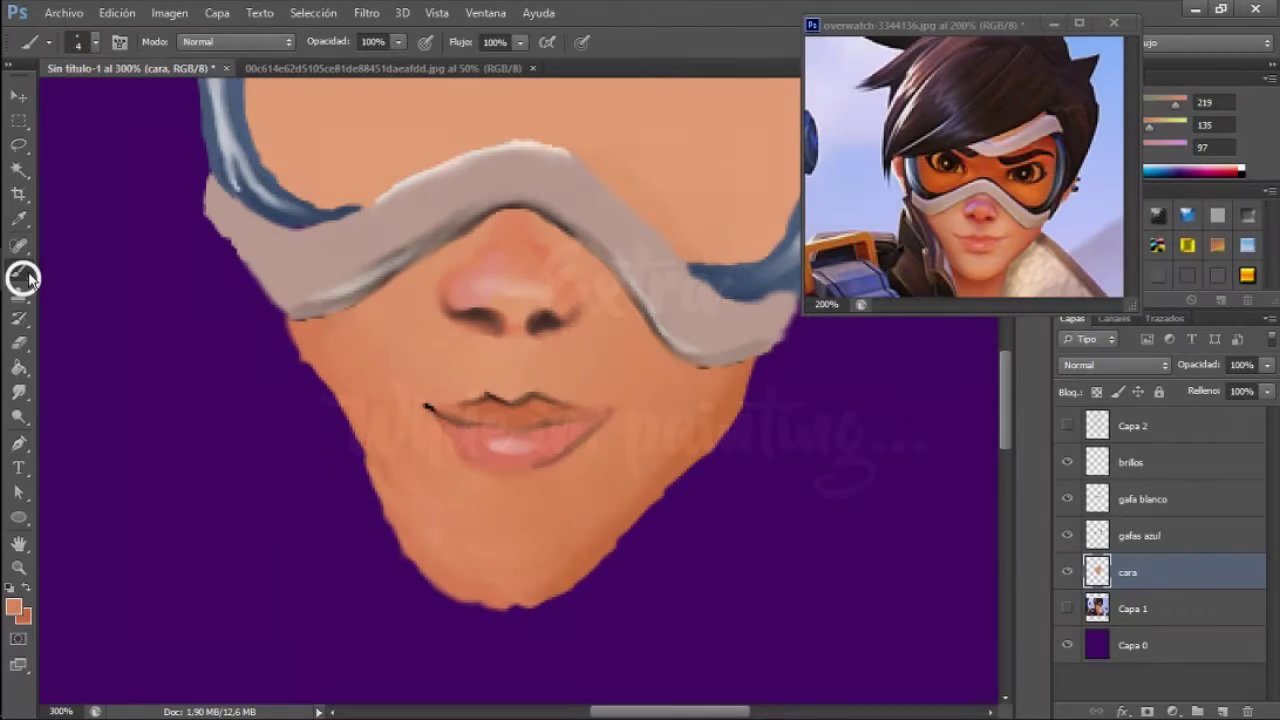
Switch to the Mixer Brush with default black and white colours for the mouth area on the cara layer
{"action": "left_click_drag", "start_coordinate": [31, 281], "coordinate": [168, 317]}
{"action": "left_click", "coordinate": [9, 589]}
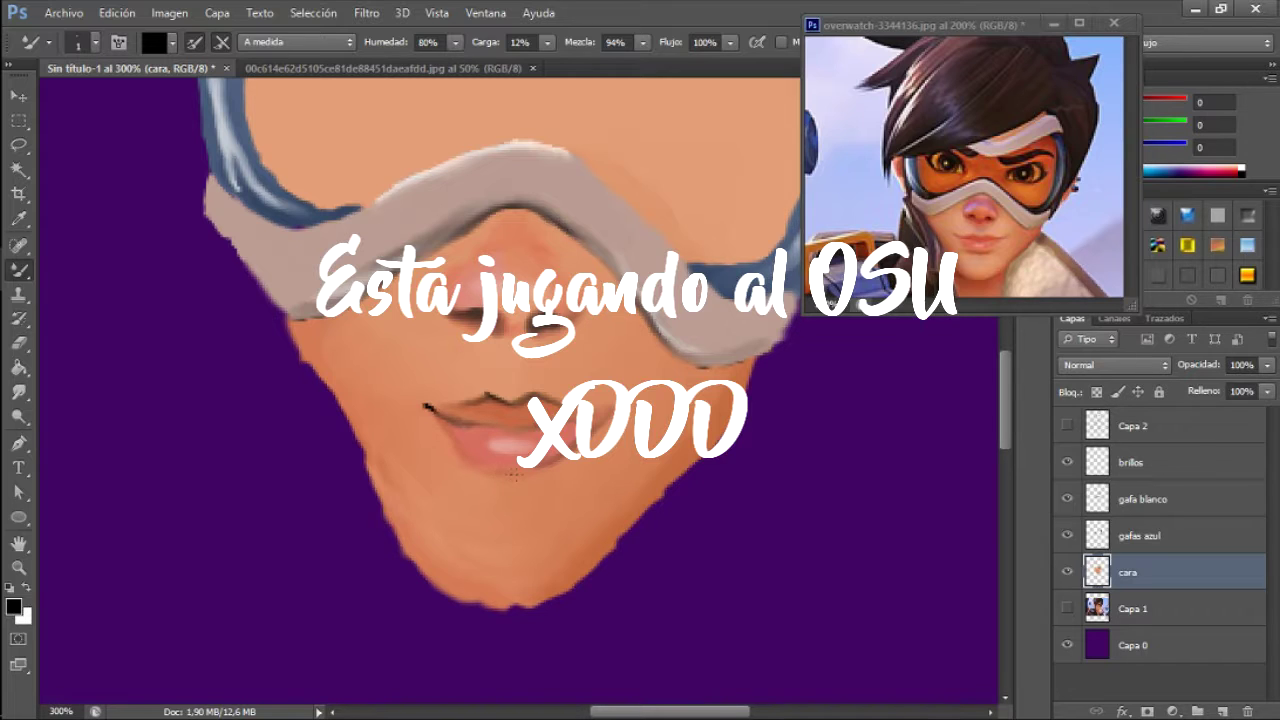
{"action": "key", "text": "ctrl+plus"}
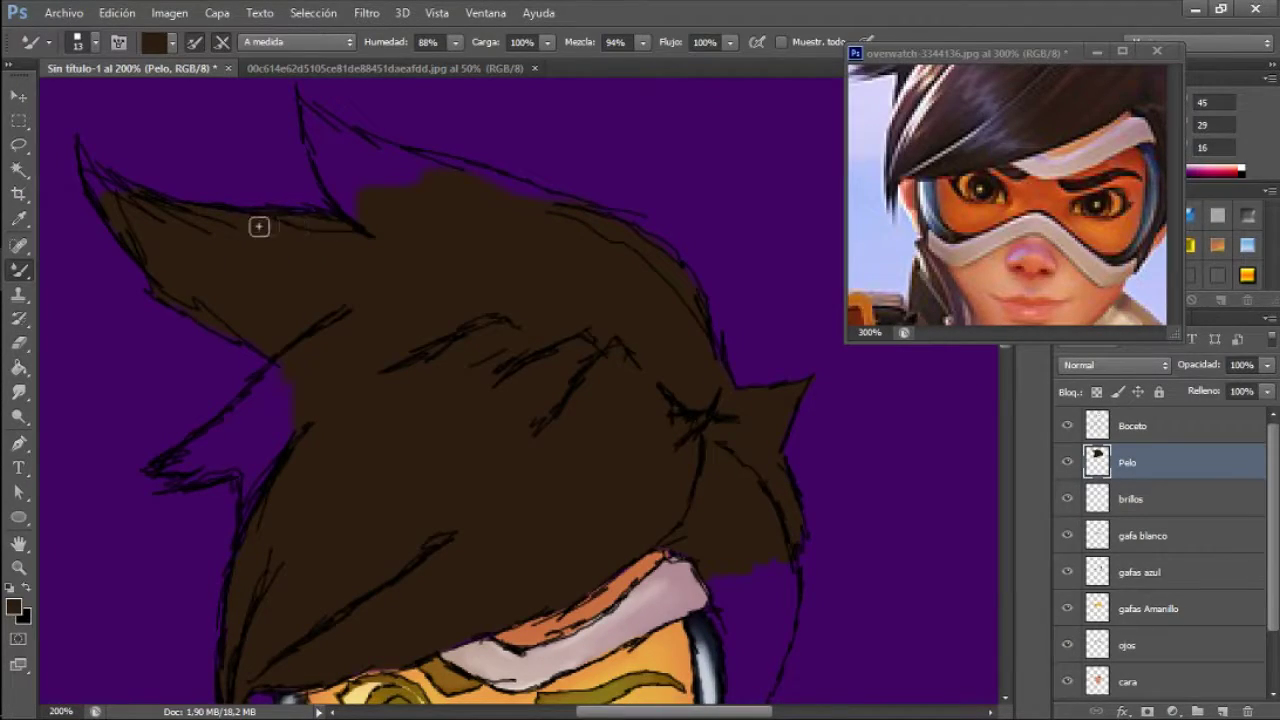
Fill the two pointed hair tufts with dark brown on the Pelo layer and erase the spill outside the sketch lines
{"action": "mouse_move", "coordinate": [374, 209]}
{"action": "left_mouse_down"}
{"action": "mouse_move", "coordinate": [331, 174]}
{"action": "mouse_move", "coordinate": [325, 143]}
{"action": "mouse_move", "coordinate": [346, 163]}
{"action": "mouse_move", "coordinate": [399, 171]}
{"action": "left_mouse_up"}
{"action": "left_click_drag", "start_coordinate": [323, 123], "coordinate": [305, 102]}
{"action": "left_click_drag", "start_coordinate": [140, 204], "coordinate": [214, 244]}
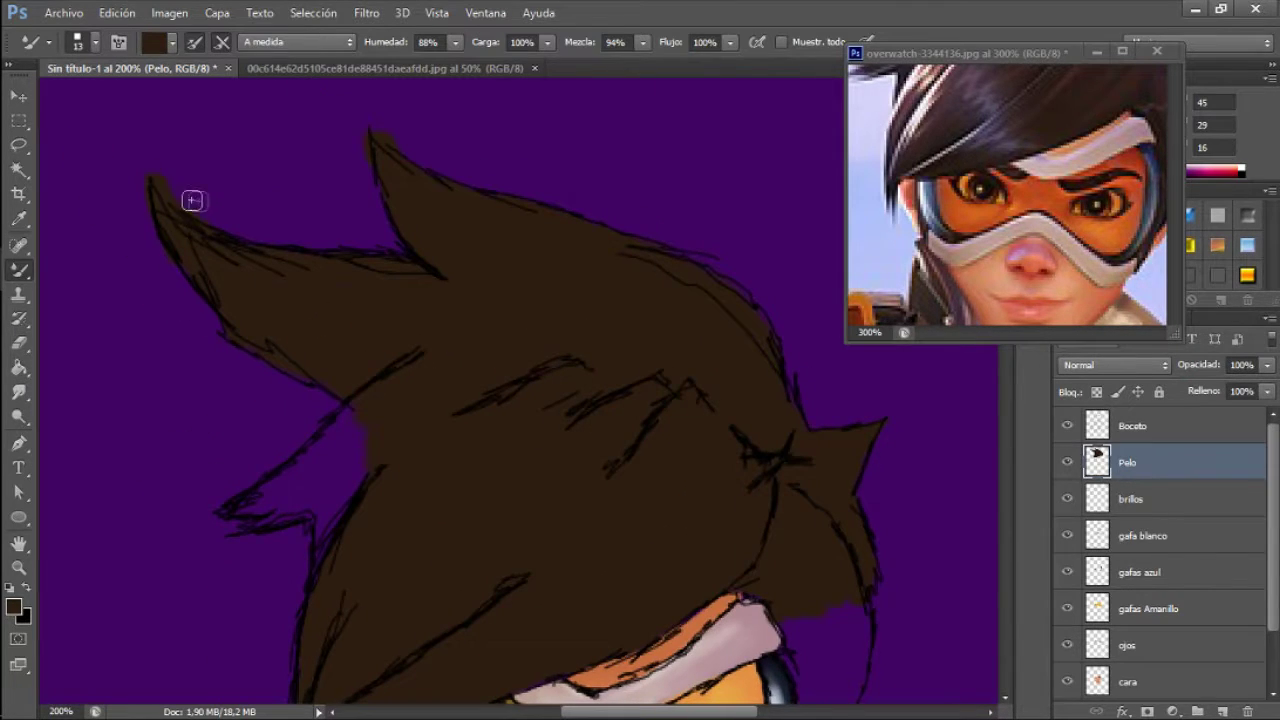
{"action": "key", "text": "e"}
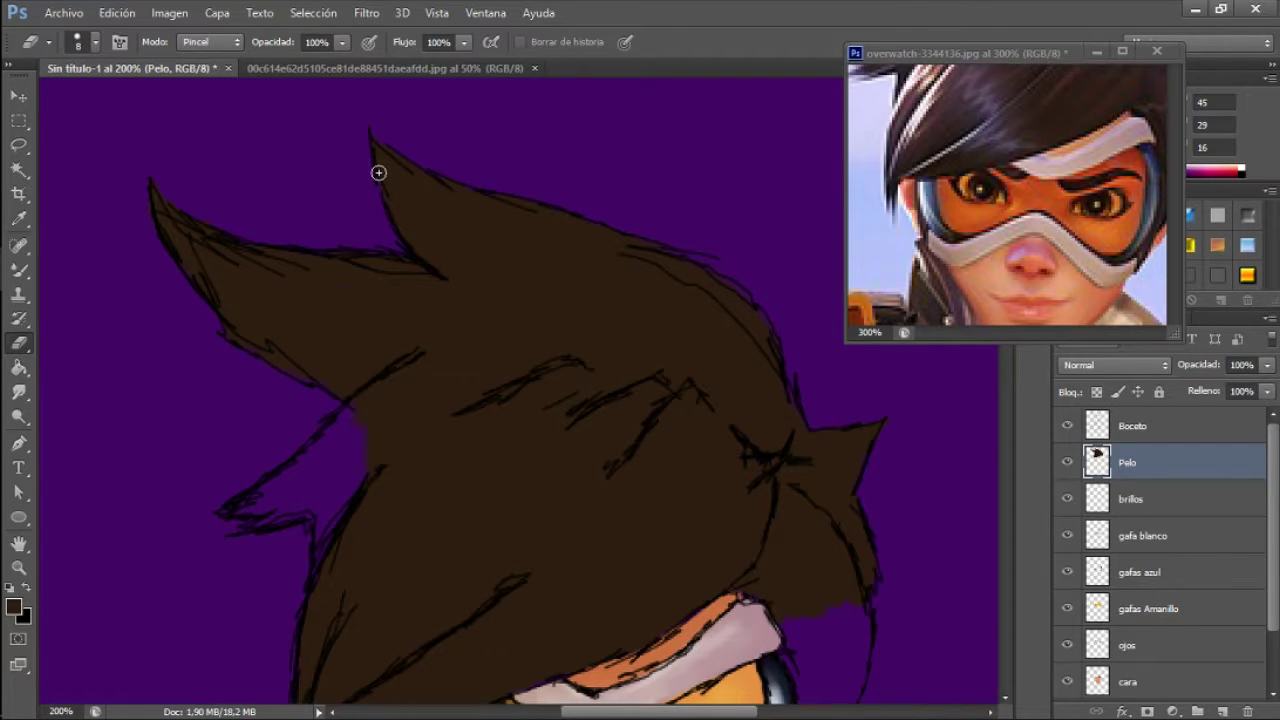
{"action": "left_click_drag", "start_coordinate": [380, 324], "coordinate": [397, 271]}
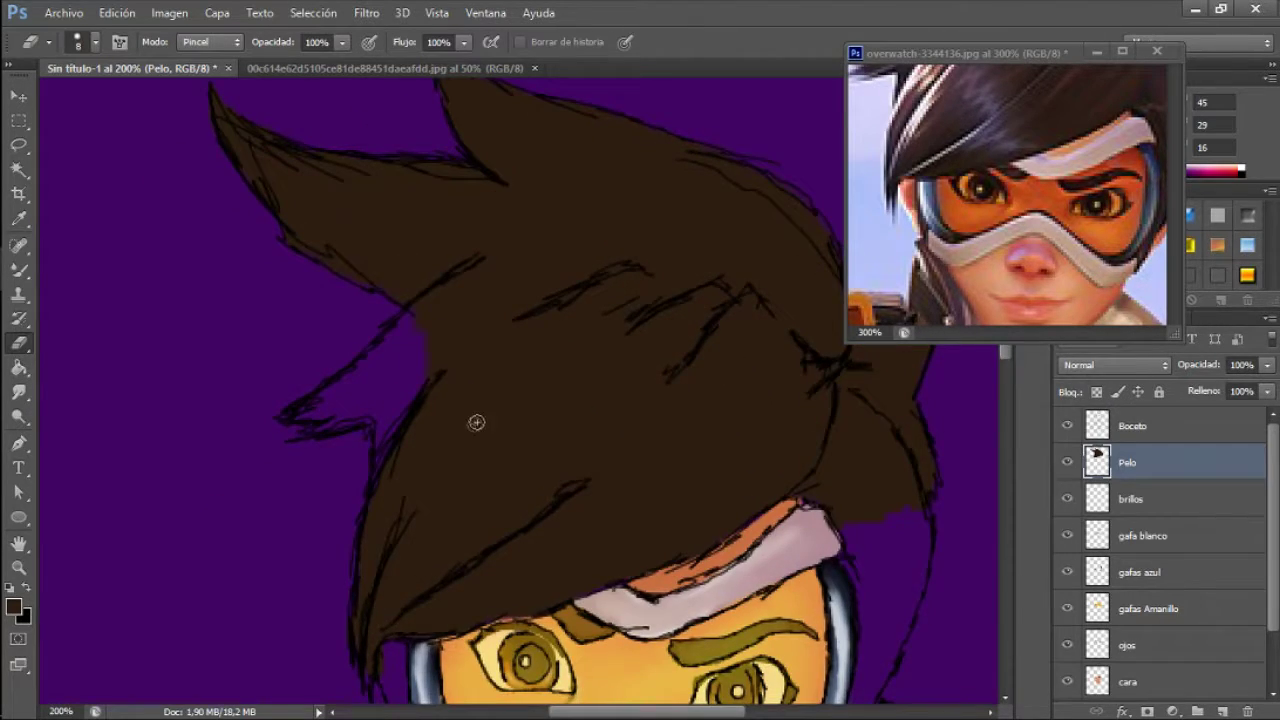
Fill the pointed side lock above the fringe with dark brown and clean up the fringe's outer edge with the Eraser
{"action": "key", "text": "b"}
{"action": "mouse_move", "coordinate": [451, 354]}
{"action": "left_mouse_down"}
{"action": "mouse_move", "coordinate": [389, 453]}
{"action": "mouse_move", "coordinate": [392, 398]}
{"action": "mouse_move", "coordinate": [379, 404]}
{"action": "mouse_move", "coordinate": [402, 377]}
{"action": "mouse_move", "coordinate": [363, 380]}
{"action": "left_mouse_up"}
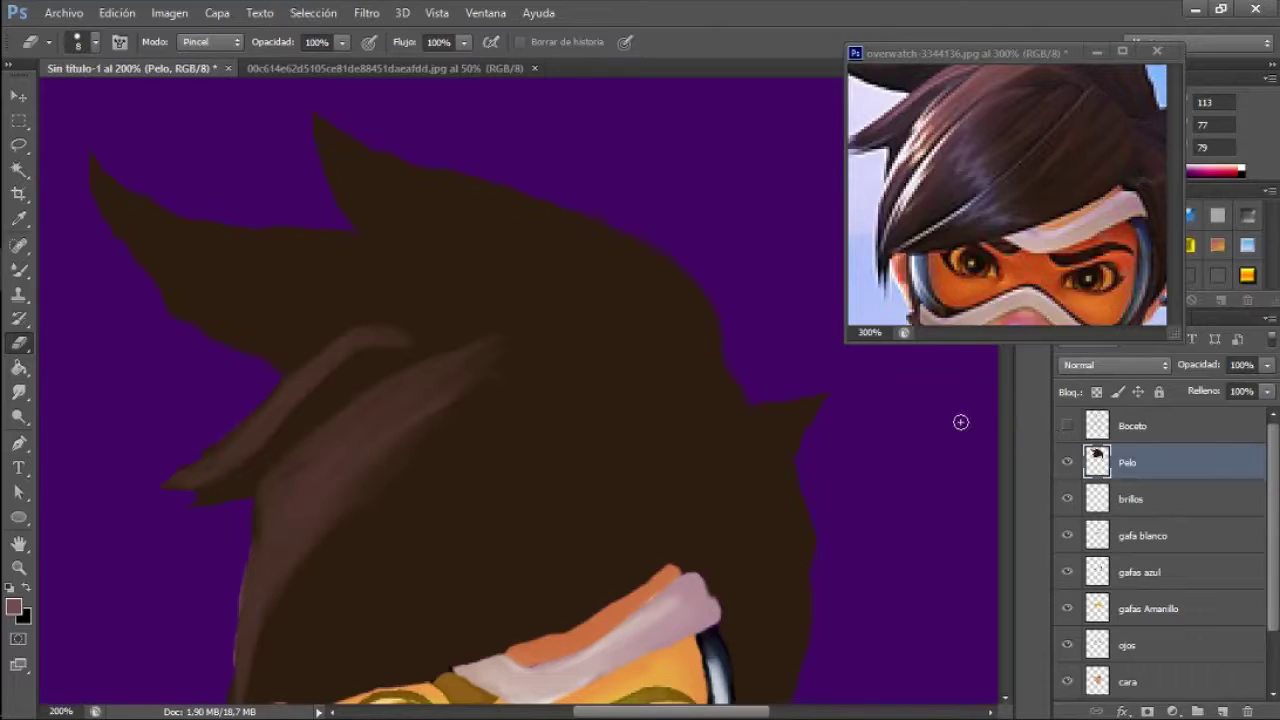
{"action": "mouse_move", "coordinate": [229, 580]}
{"action": "left_mouse_down"}
{"action": "mouse_move", "coordinate": [231, 609]}
{"action": "mouse_move", "coordinate": [242, 539]}
{"action": "mouse_move", "coordinate": [223, 591]}
{"action": "mouse_move", "coordinate": [227, 652]}
{"action": "left_mouse_up"}
{"action": "key", "text": "b"}
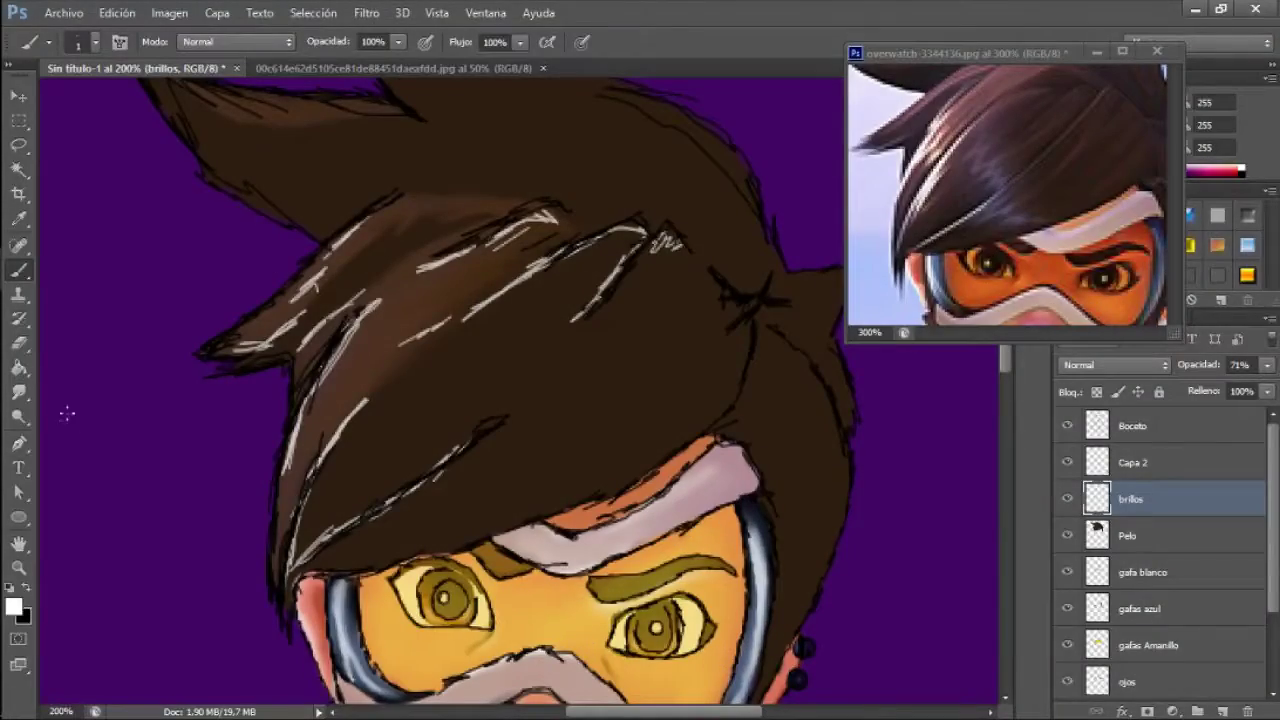
Smudge the white highlights on the upper fringe and side lock along their strands on the brillos layer at 50% intensity
{"action": "left_click", "coordinate": [18, 392]}
{"action": "left_click_drag", "start_coordinate": [330, 445], "coordinate": [377, 395]}
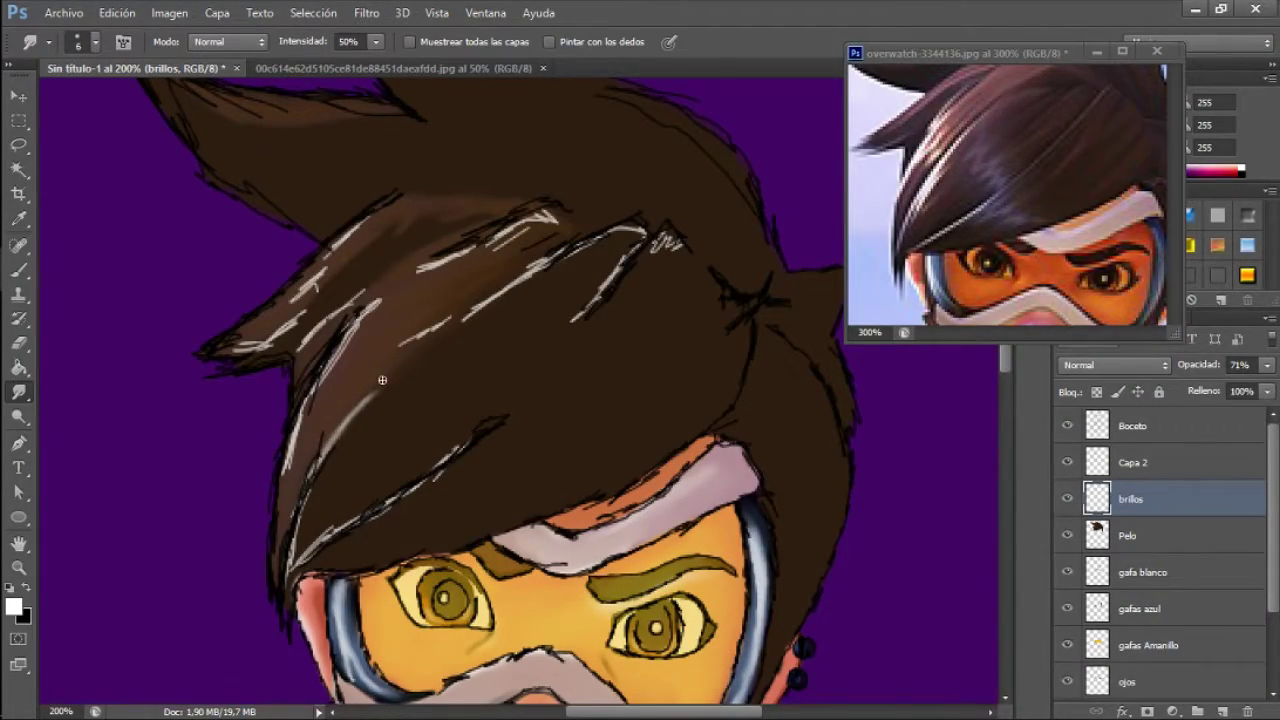
{"action": "left_click_drag", "start_coordinate": [426, 341], "coordinate": [396, 349]}
{"action": "left_click_drag", "start_coordinate": [468, 255], "coordinate": [458, 257]}
{"action": "left_click_drag", "start_coordinate": [526, 224], "coordinate": [478, 258]}
{"action": "mouse_move", "coordinate": [564, 226]}
{"action": "left_mouse_down"}
{"action": "mouse_move", "coordinate": [535, 216]}
{"action": "mouse_move", "coordinate": [478, 250]}
{"action": "left_mouse_up"}
{"action": "mouse_move", "coordinate": [551, 294]}
{"action": "left_mouse_down"}
{"action": "mouse_move", "coordinate": [528, 271]}
{"action": "mouse_move", "coordinate": [435, 345]}
{"action": "left_mouse_up"}
{"action": "mouse_move", "coordinate": [540, 258]}
{"action": "left_mouse_down"}
{"action": "mouse_move", "coordinate": [645, 228]}
{"action": "mouse_move", "coordinate": [591, 312]}
{"action": "left_mouse_up"}
{"action": "left_click_drag", "start_coordinate": [612, 268], "coordinate": [554, 334]}
{"action": "left_click_drag", "start_coordinate": [672, 240], "coordinate": [608, 273]}
{"action": "left_click_drag", "start_coordinate": [313, 333], "coordinate": [330, 312]}
{"action": "mouse_move", "coordinate": [290, 355]}
{"action": "left_mouse_down"}
{"action": "mouse_move", "coordinate": [255, 340]}
{"action": "mouse_move", "coordinate": [232, 350]}
{"action": "mouse_move", "coordinate": [310, 318]}
{"action": "mouse_move", "coordinate": [325, 287]}
{"action": "mouse_move", "coordinate": [300, 298]}
{"action": "mouse_move", "coordinate": [372, 218]}
{"action": "left_mouse_up"}
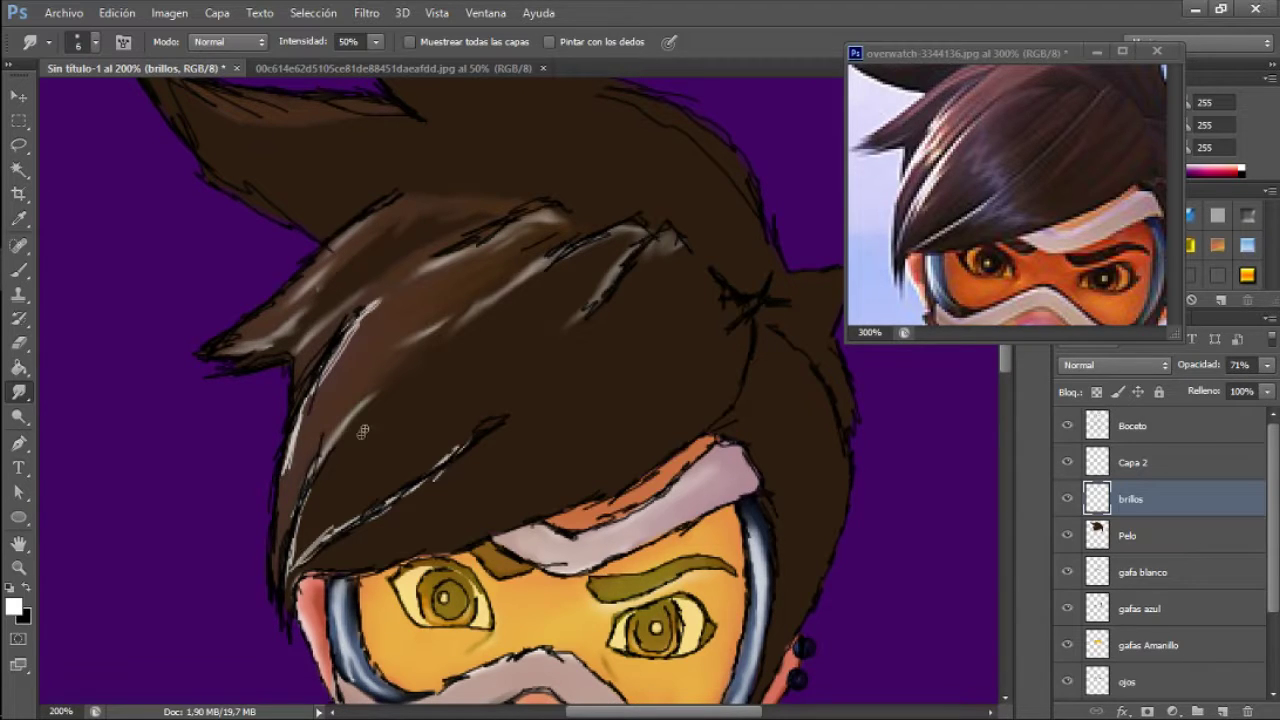